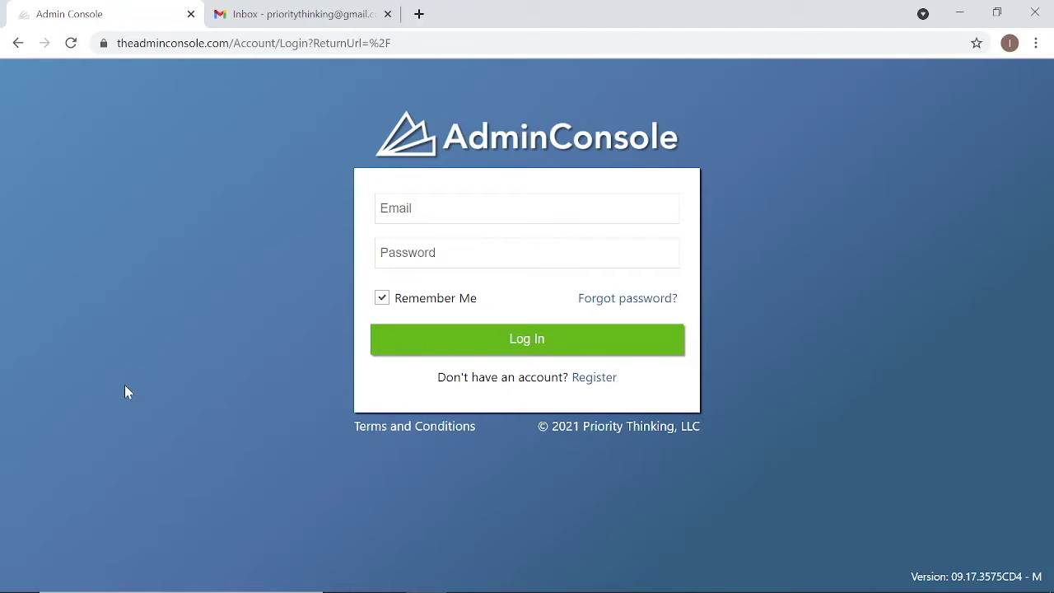
- Start a new registration and enter the contact's email, first and last name, and phone number
left_click(595, 380)
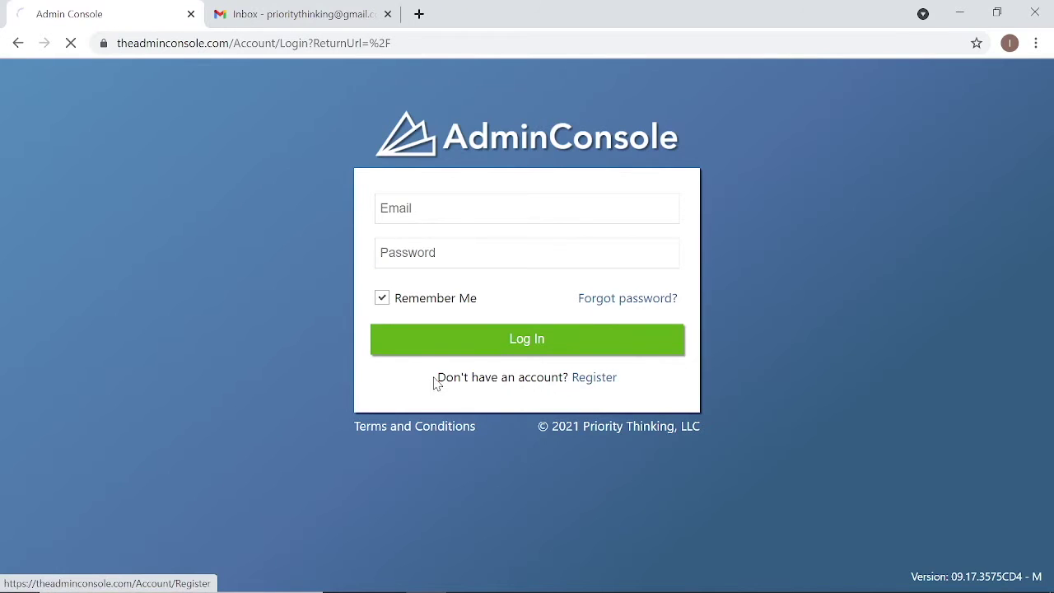
left_click(462, 183)
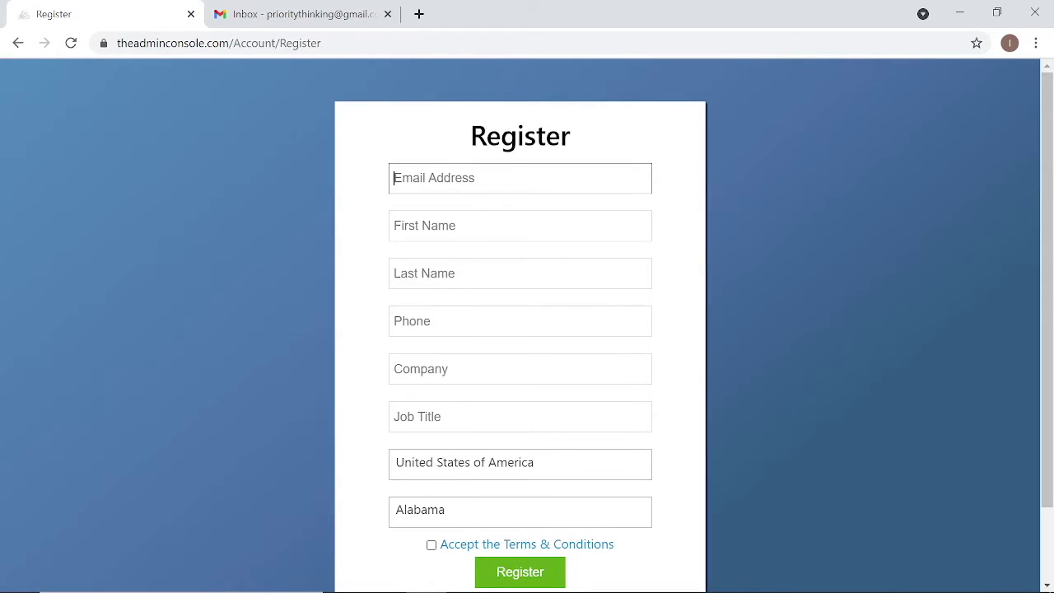
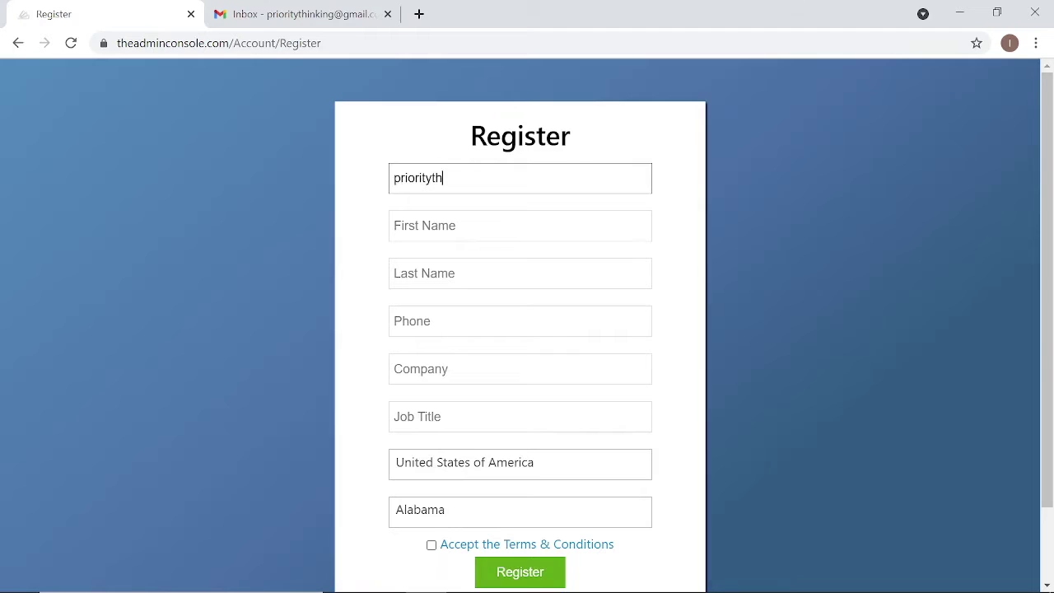
key("Tab")
key("Tab")
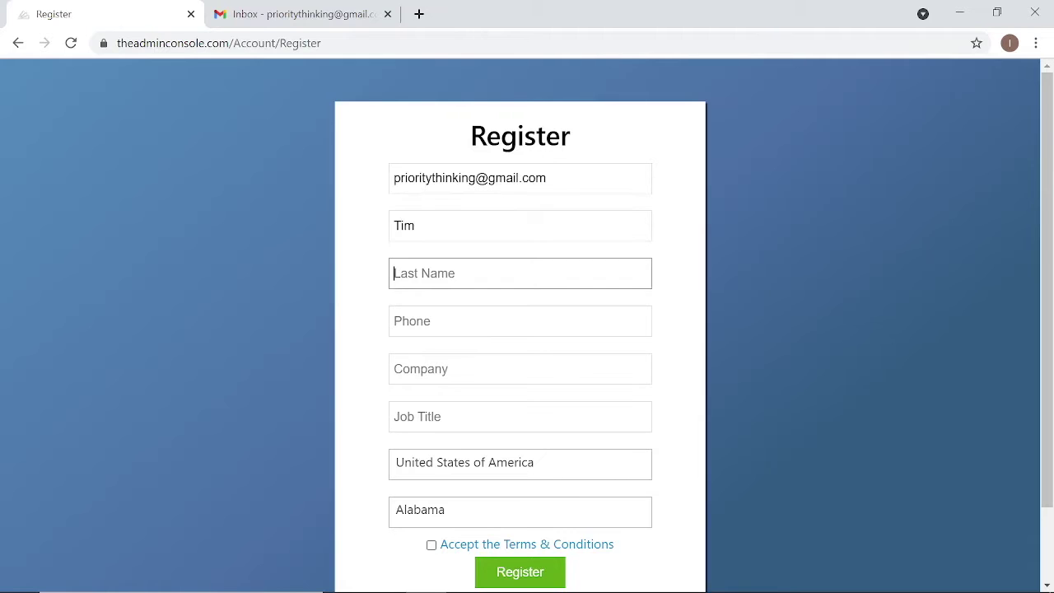
key("Tab")
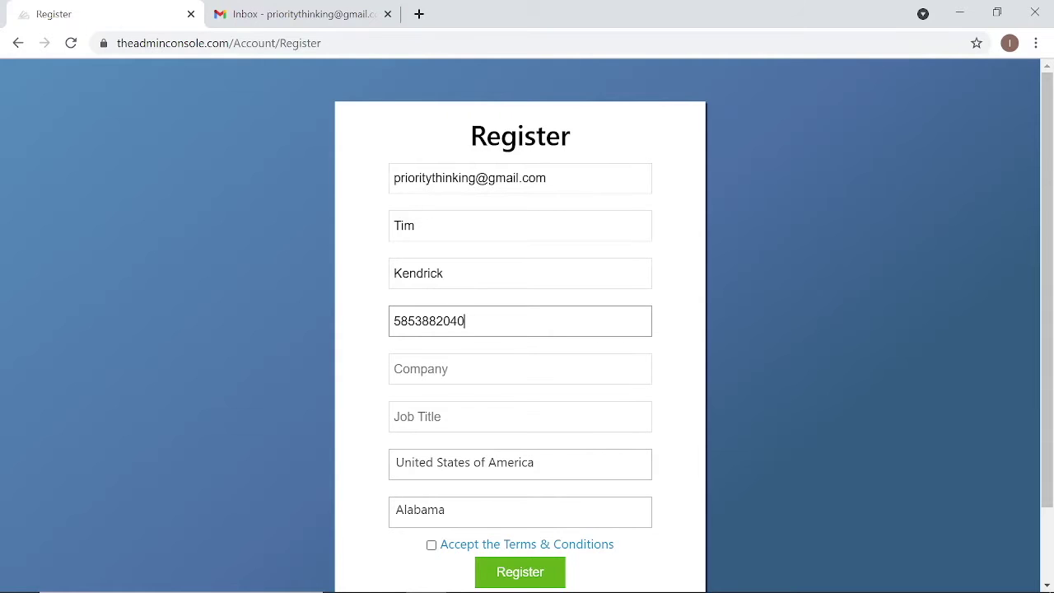
- Set company to Priority Thinking, LLC, job title Director of IT, and state New York
key("Tab")
type("Priori")
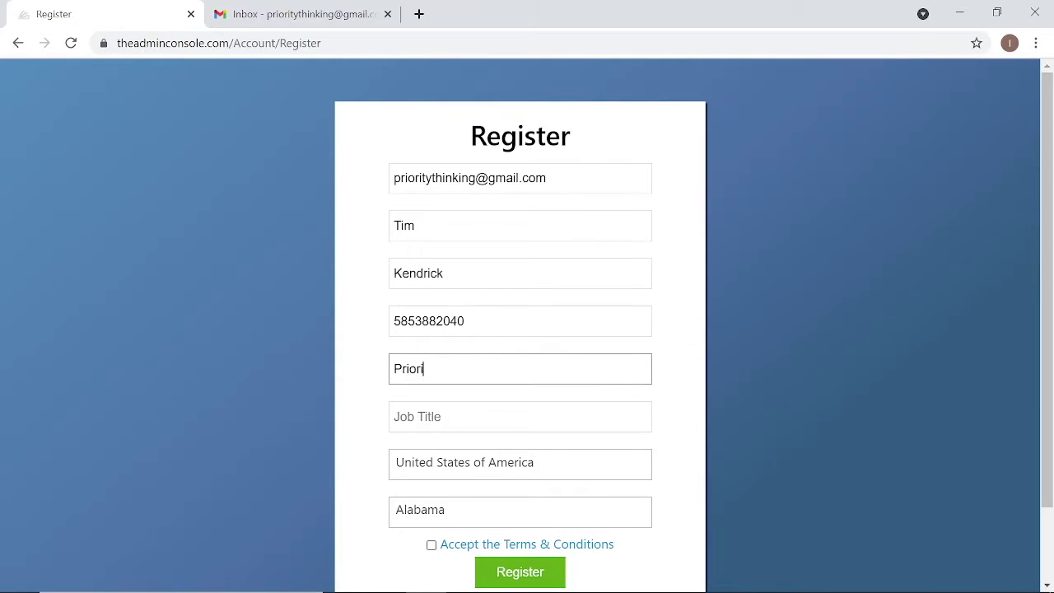
type("ty Thinking ")
type(" LLC")
key("Tab")
type("Director of IT")
left_click(461, 519)
scroll(499, 477, "down", 10)
left_click(486, 482)
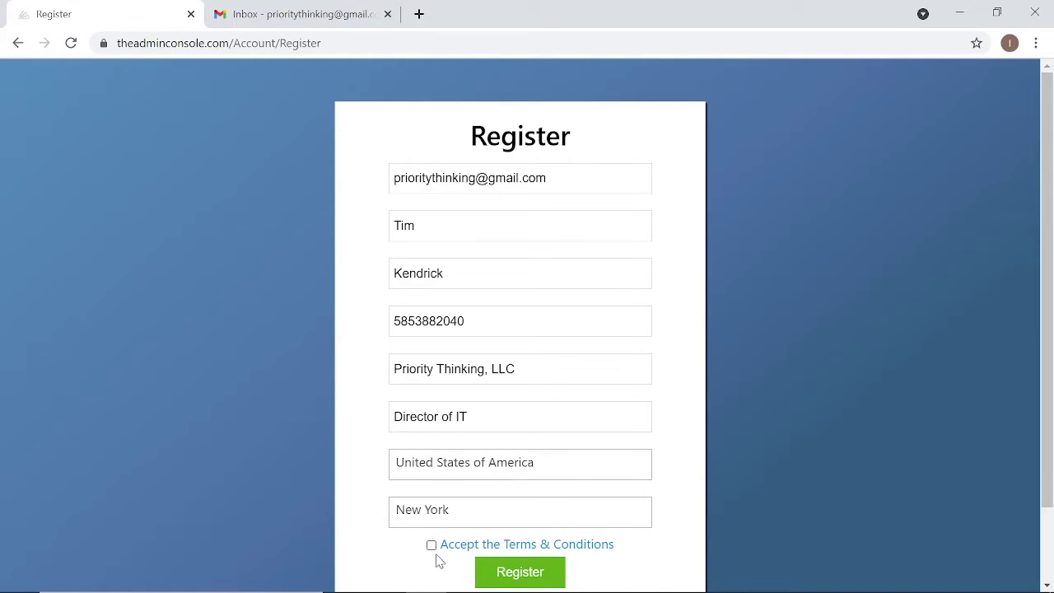
- Accept the Terms & Conditions and submit the registration form
left_click(468, 546)
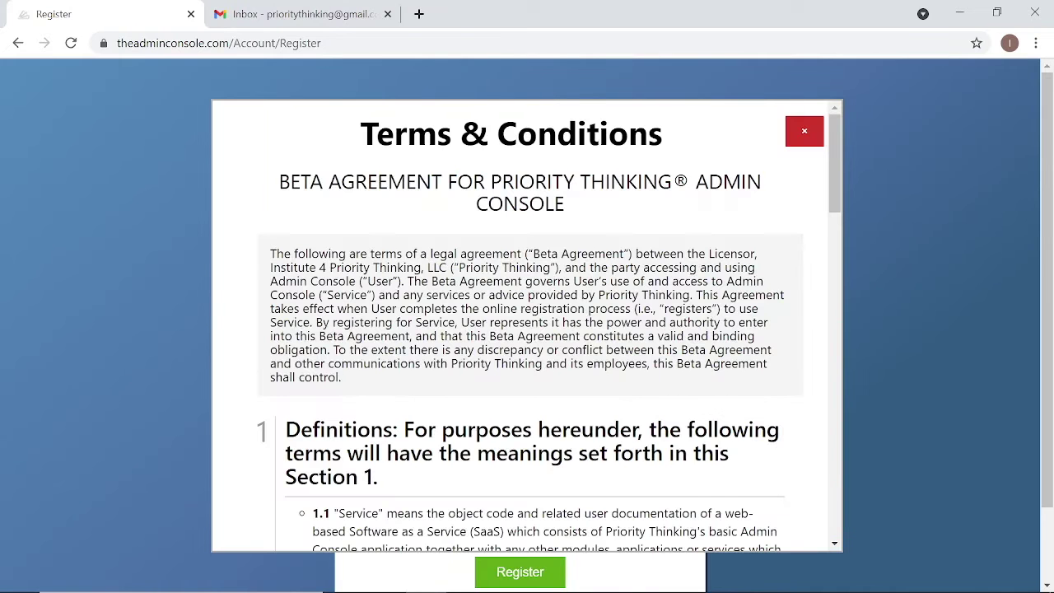
scroll(527, 325, "down", 20)
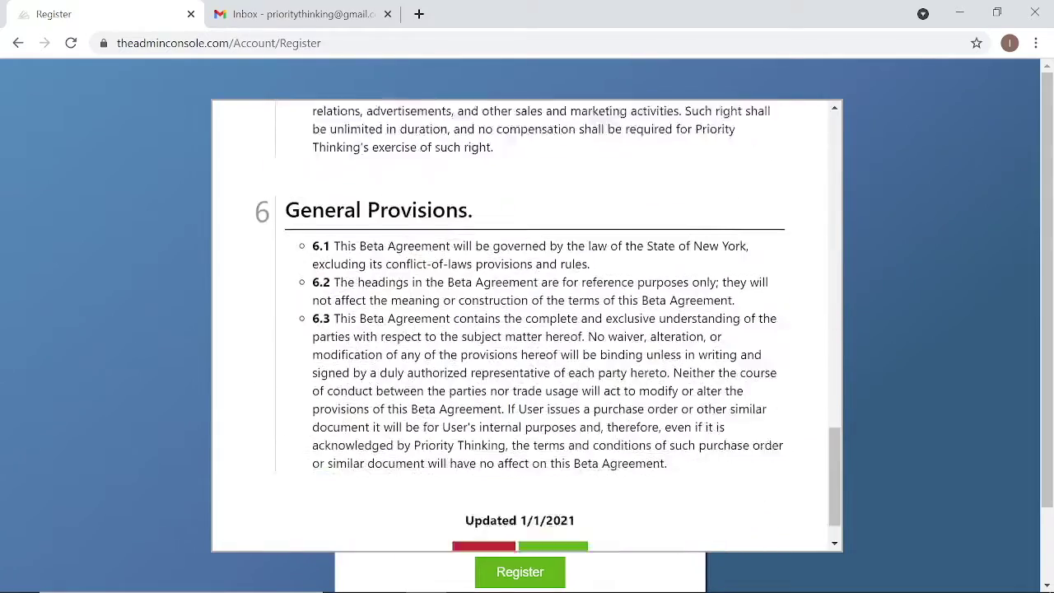
scroll(553, 539, "down", 1)
left_click(552, 506)
scroll(553, 522, "down", 1)
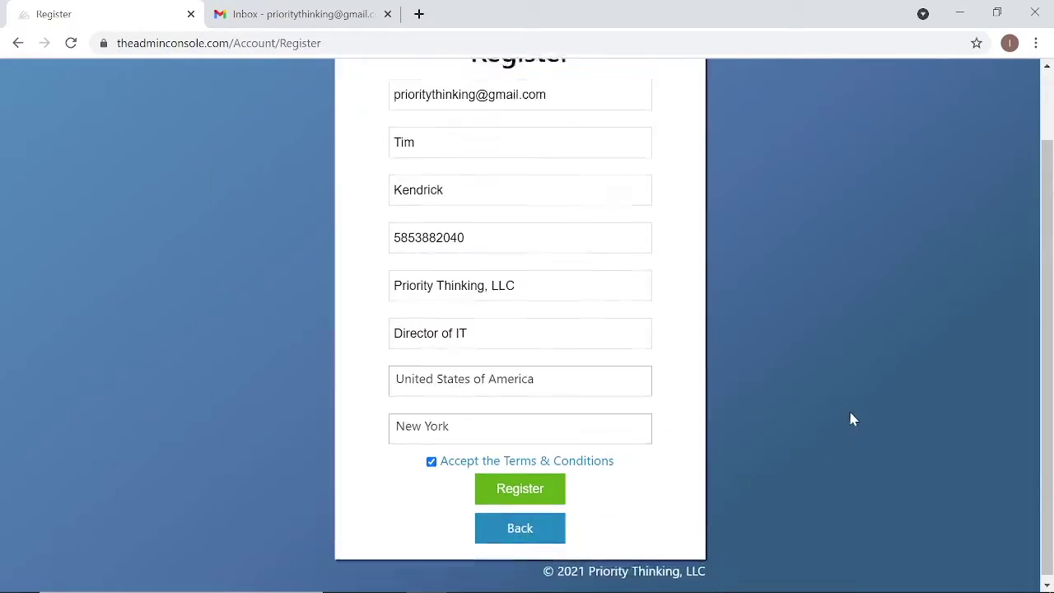
left_click(527, 492)
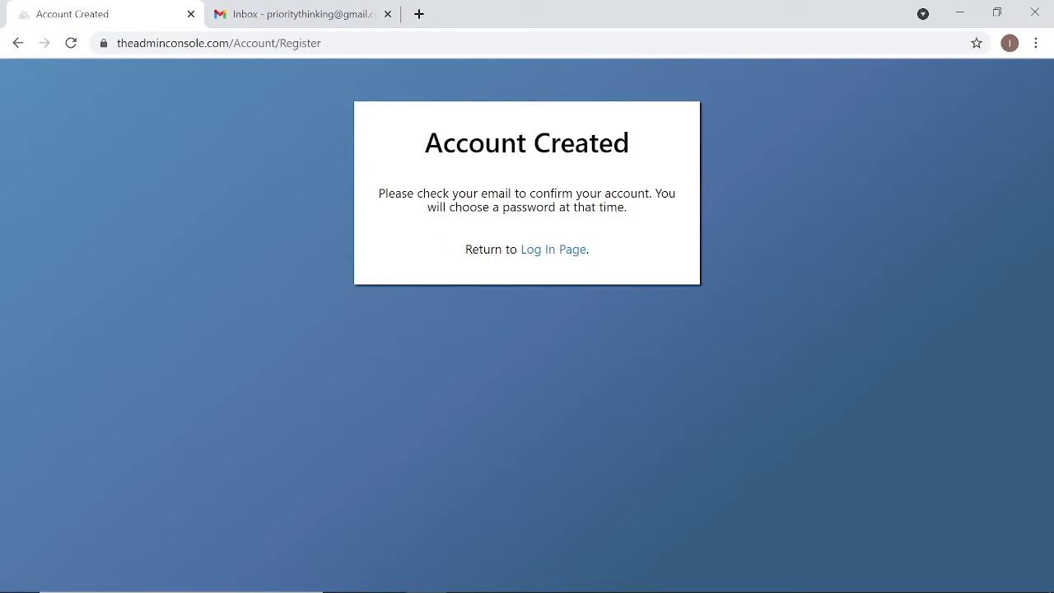
- In Gmail's Promotions, open the Confirm Your Account email and follow its Confirm Account link
left_click(270, 14)
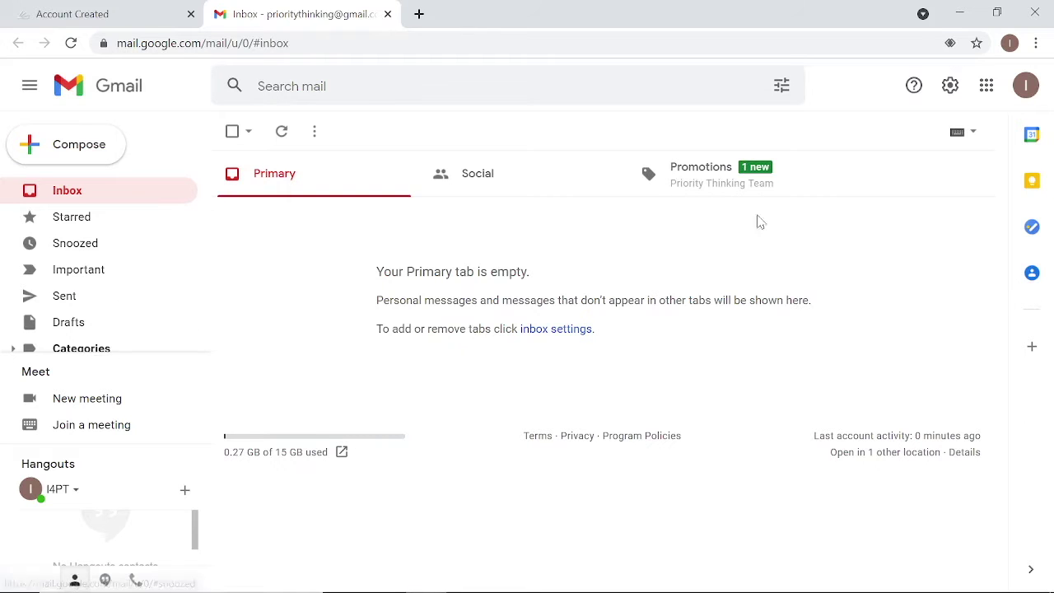
left_click(699, 189)
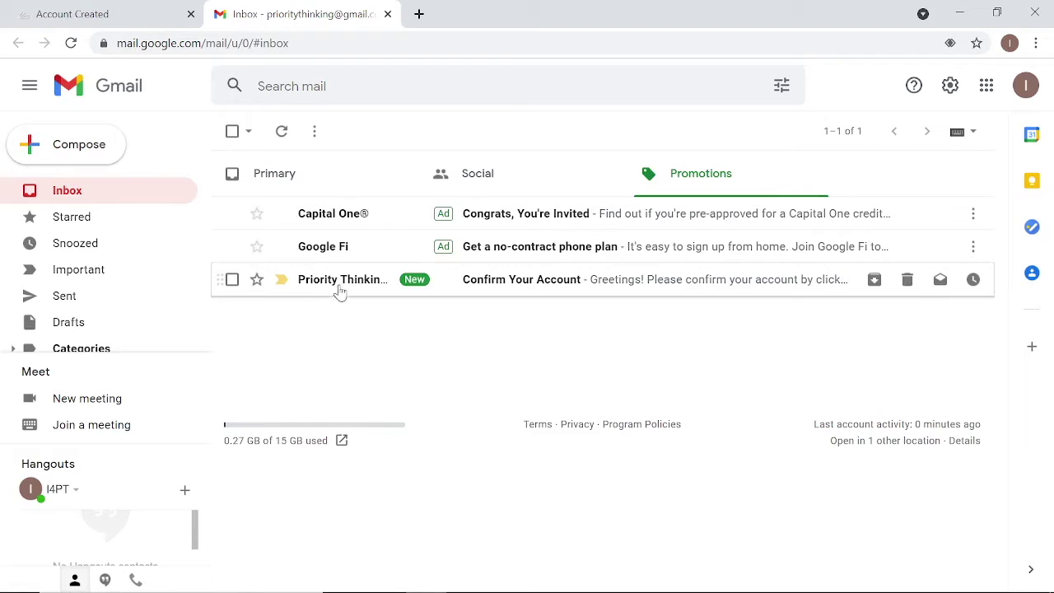
left_click(353, 287)
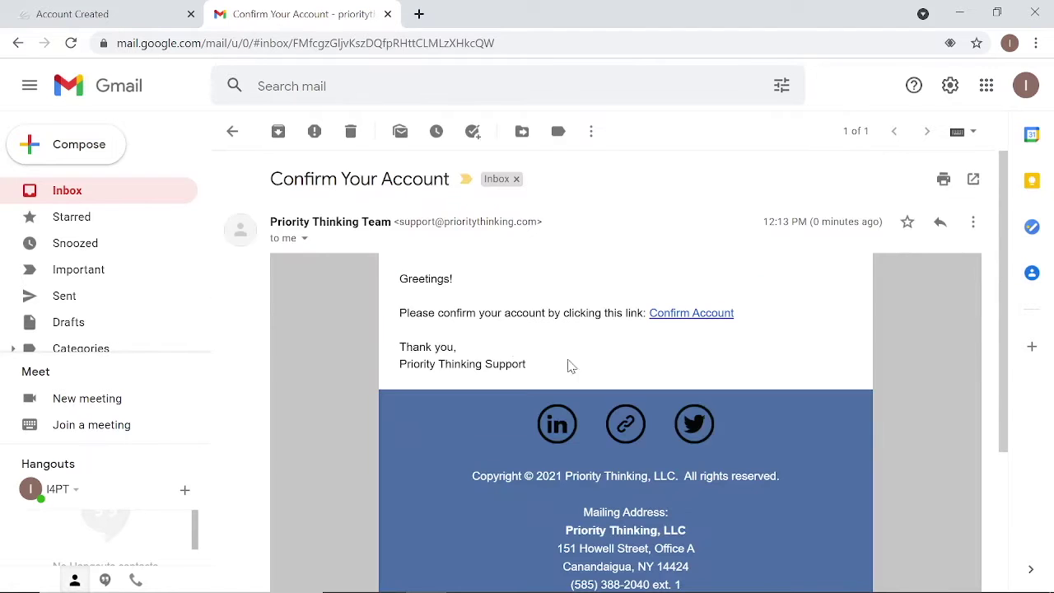
left_click(669, 314)
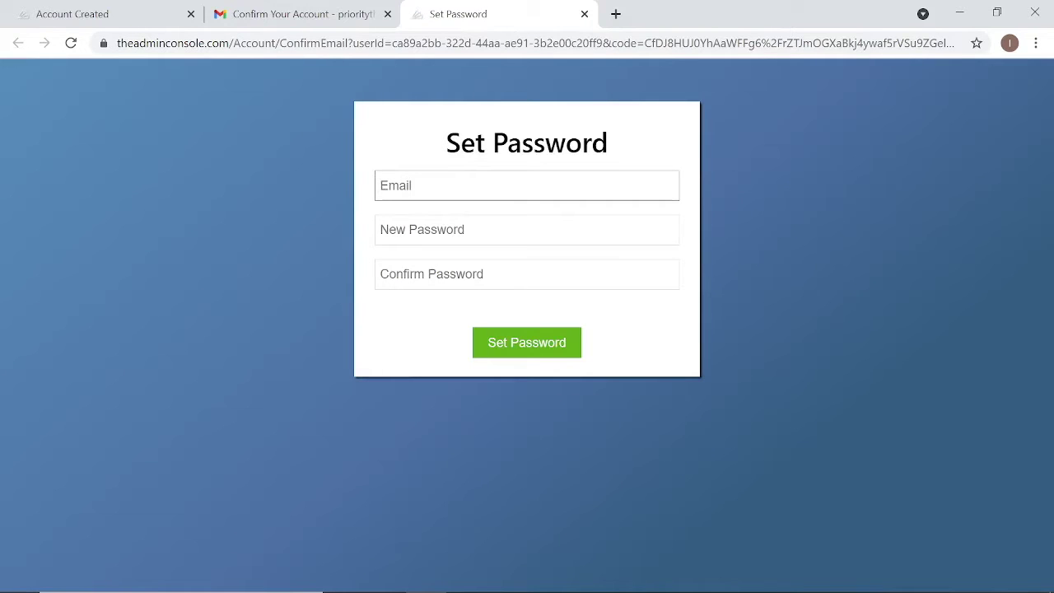
- Enter the account email and a new password twice, save it, and decline Chrome's password saving
type("tkn")
key("BackSpace")
key("Tab")
type("•••••••••")
key("Tab")
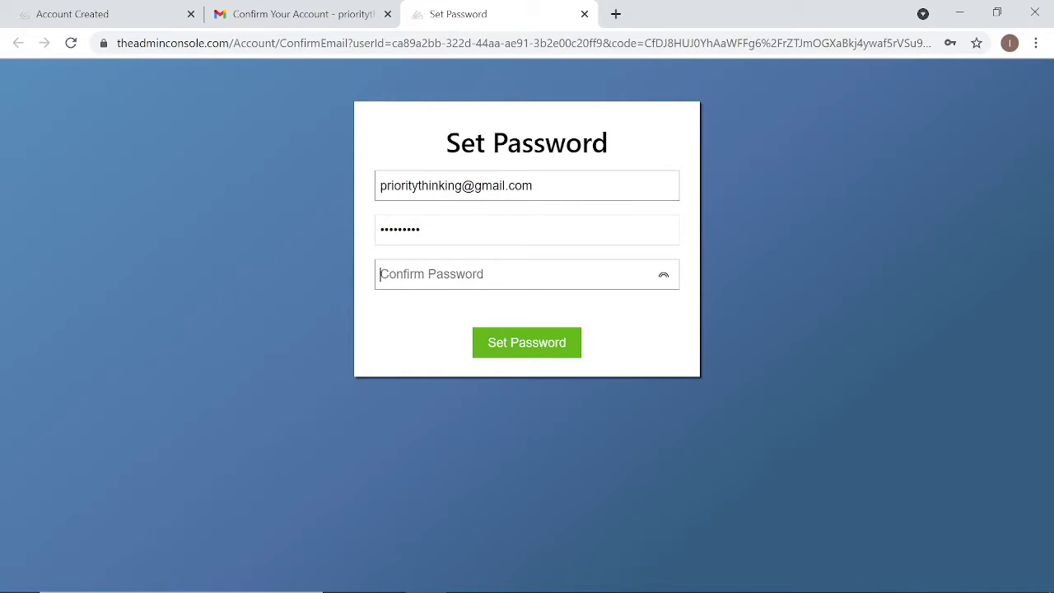
type("•••••••••")
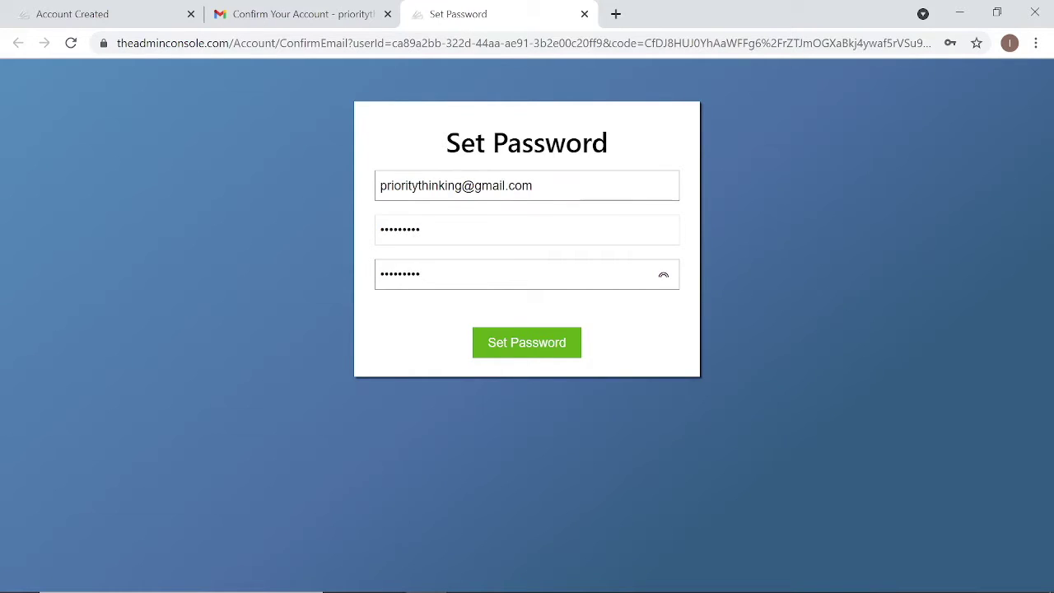
left_click(515, 339)
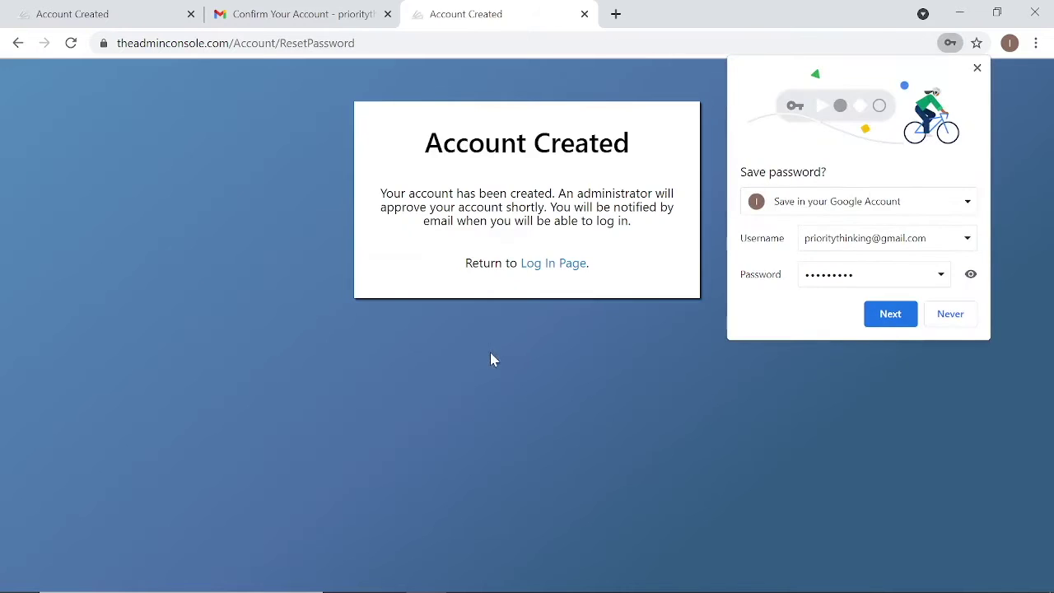
left_click(951, 320)
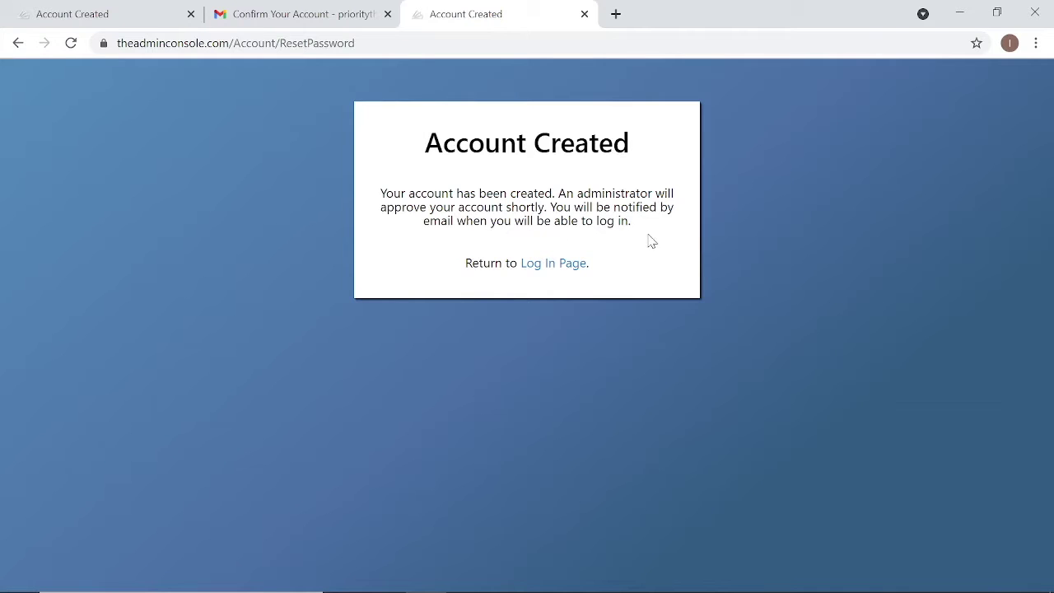
- Log in with the account email and password, then follow the Account Approved email's login link
left_click(565, 265)
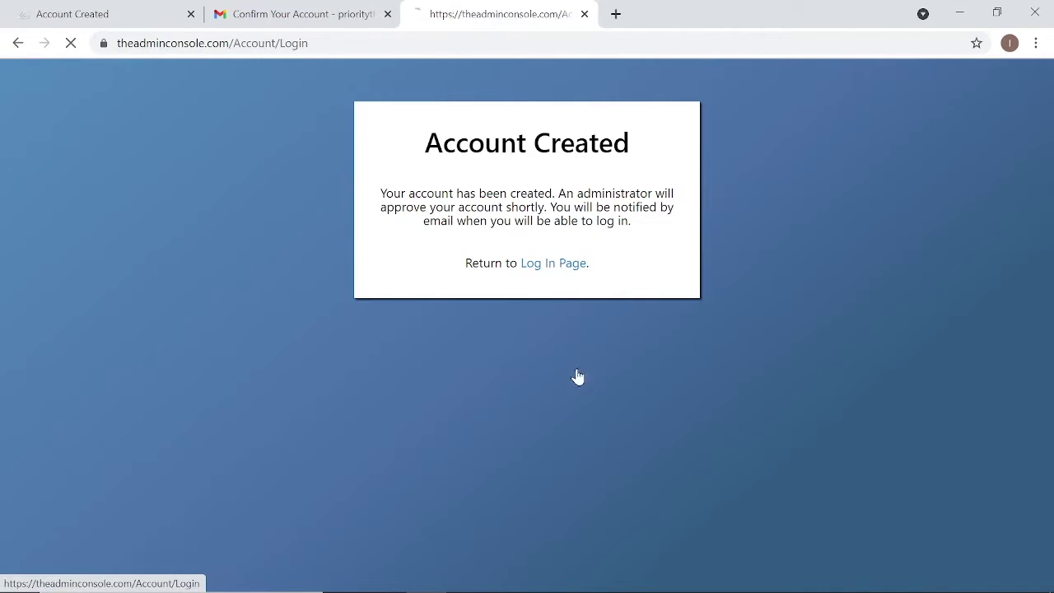
type("f")
key("BackSpace")
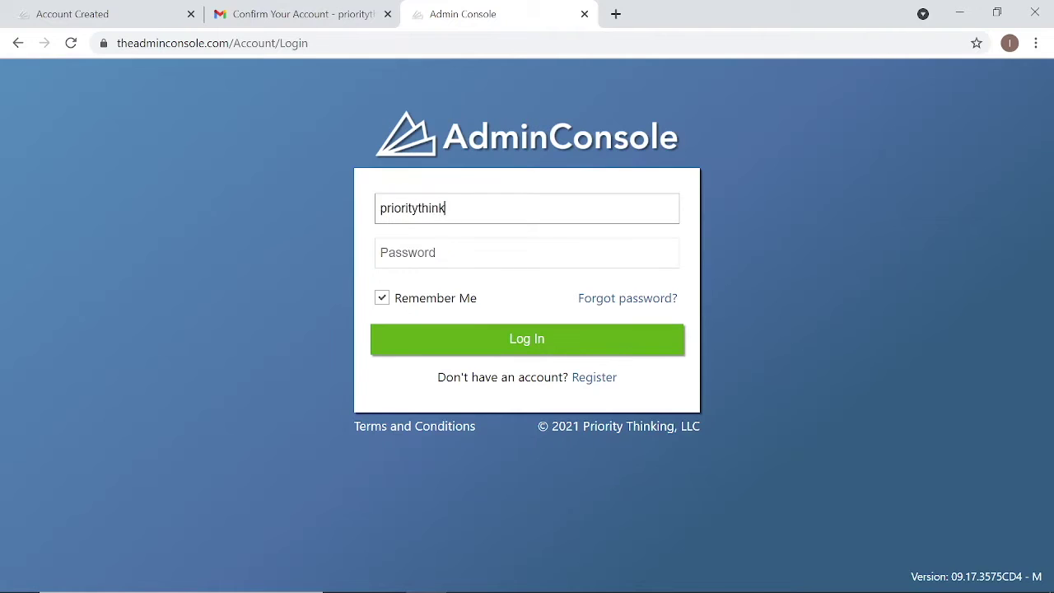
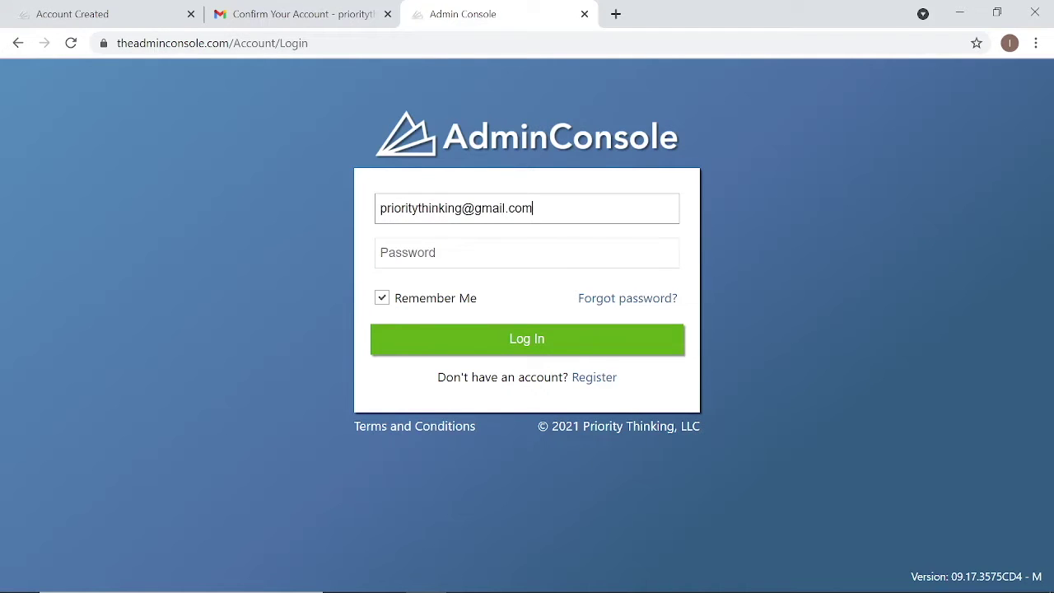
key("Tab")
type("p••••••••")
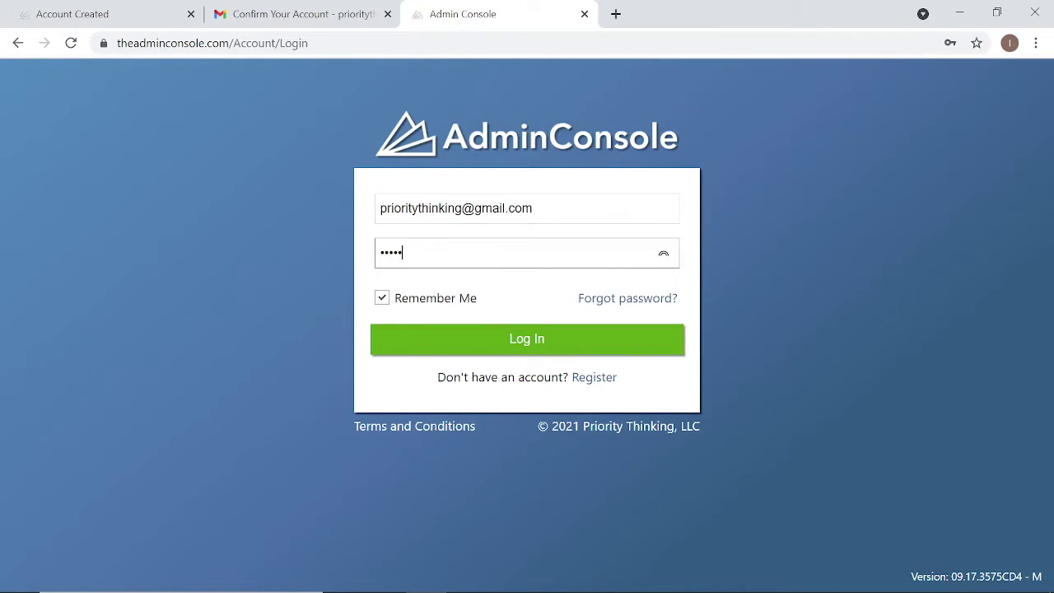
left_click(548, 353)
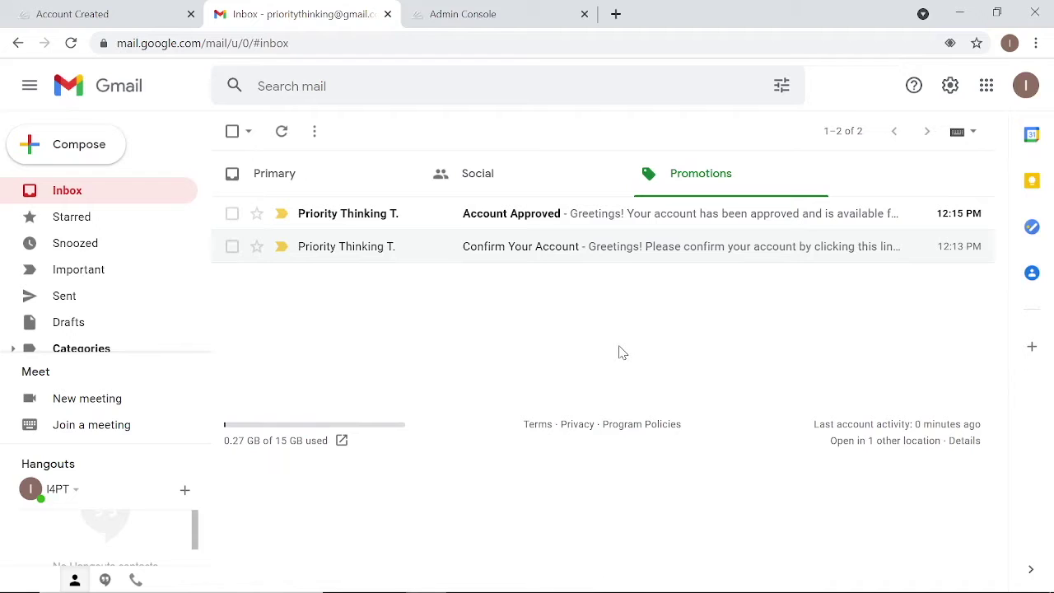
left_click(536, 216)
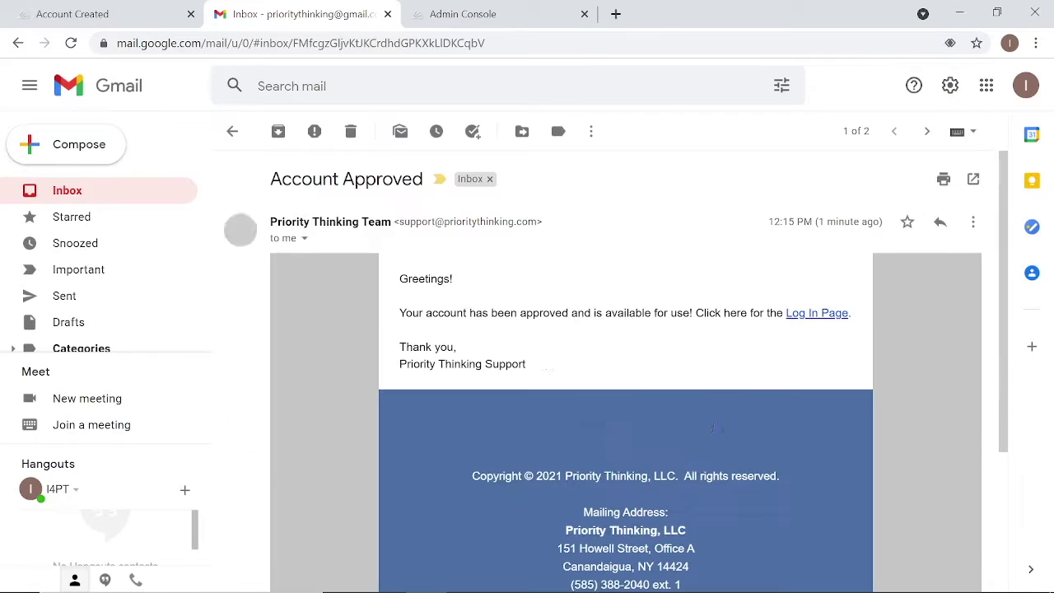
left_click(810, 318)
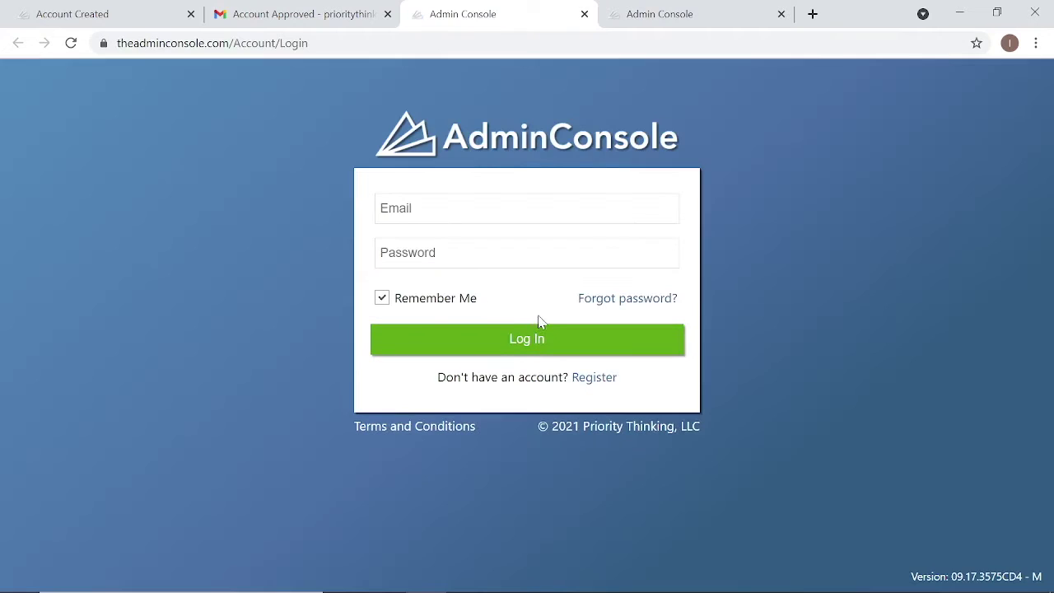
- Close the leftover Account Created and login tabs and move the login tab ahead of Gmail
left_click(190, 14)
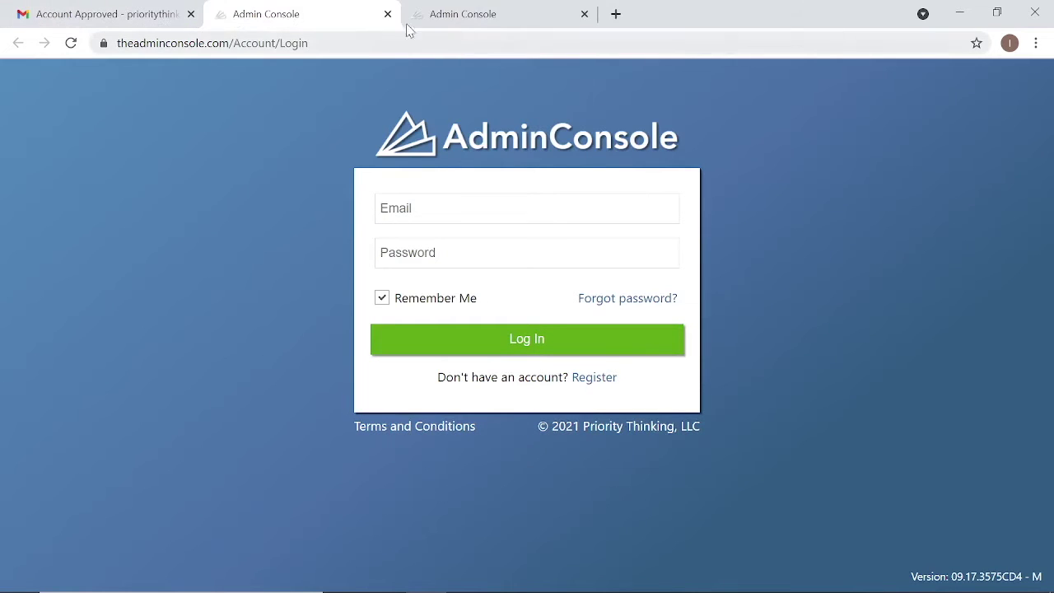
left_click(584, 14)
left_click_drag(322, 21, 140, 35)
- Sign in to AdminConsole with the account email and password
left_click(375, 208)
key("Tab")
type("********")
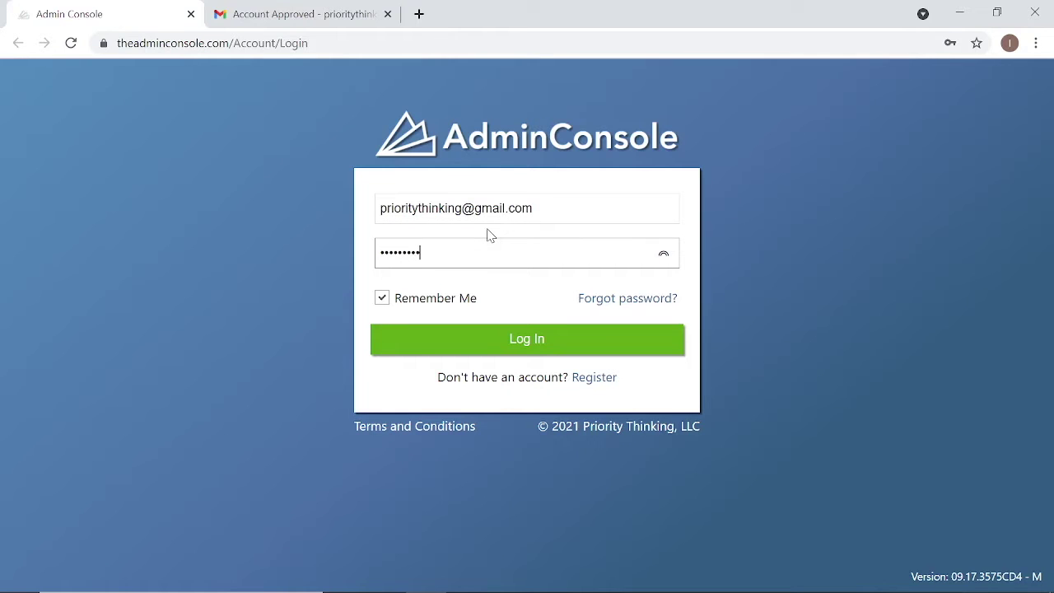
left_click(532, 341)
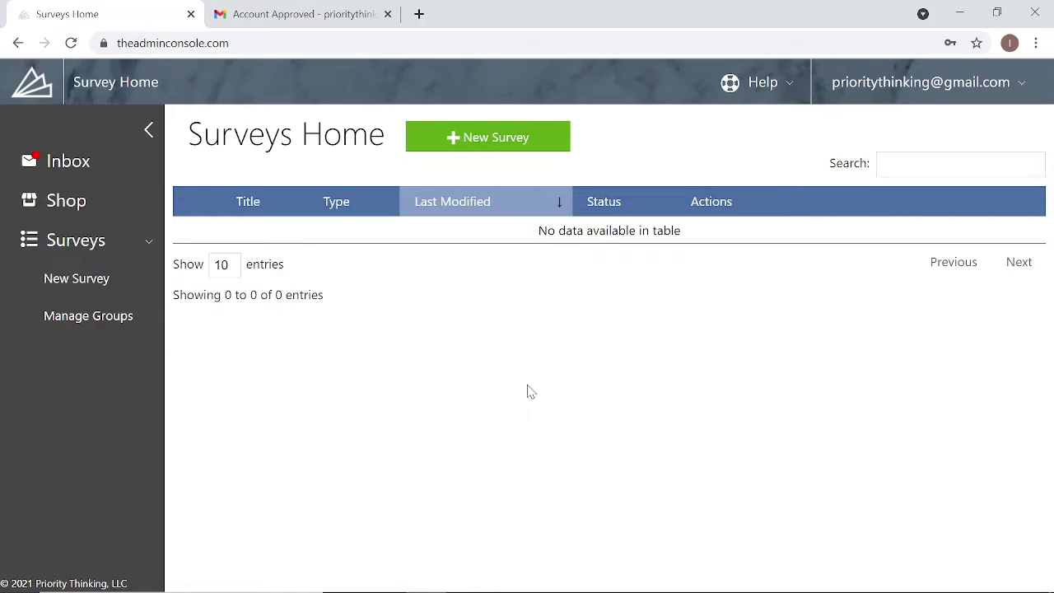
- Redeem the purchase code in the Shop for a GWL360 Core survey credit and create a survey from it
left_click(82, 204)
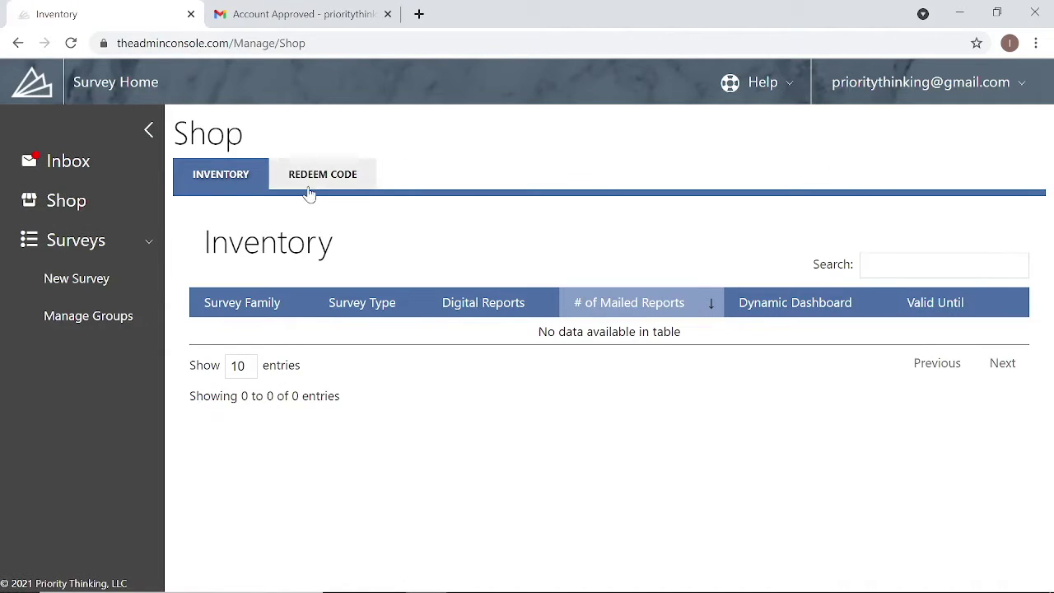
left_click(357, 184)
left_click(370, 244)
type("DEMO")
type("GWL360")
left_click(231, 287)
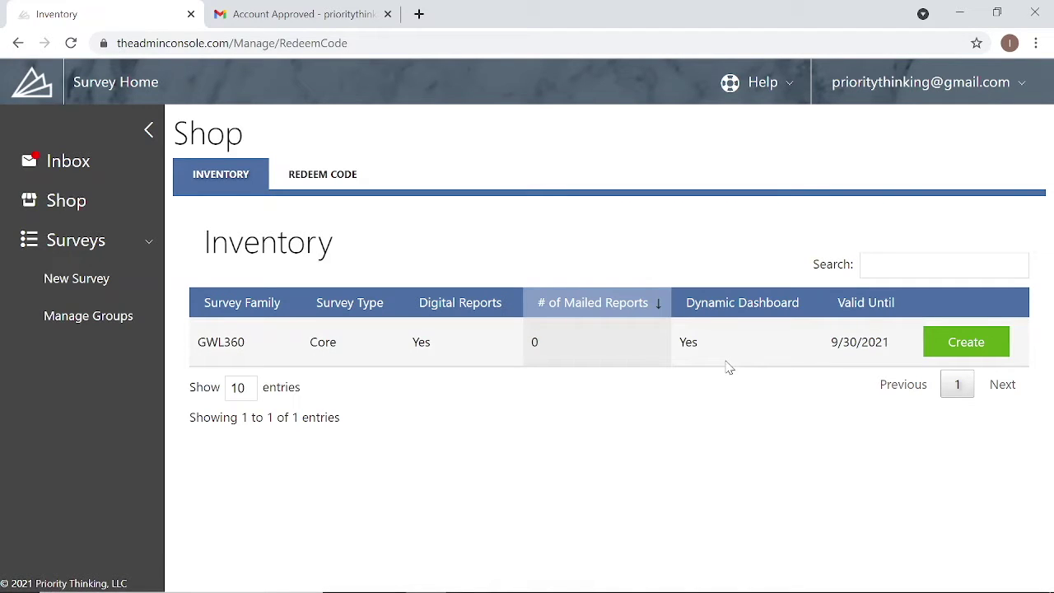
left_click(959, 353)
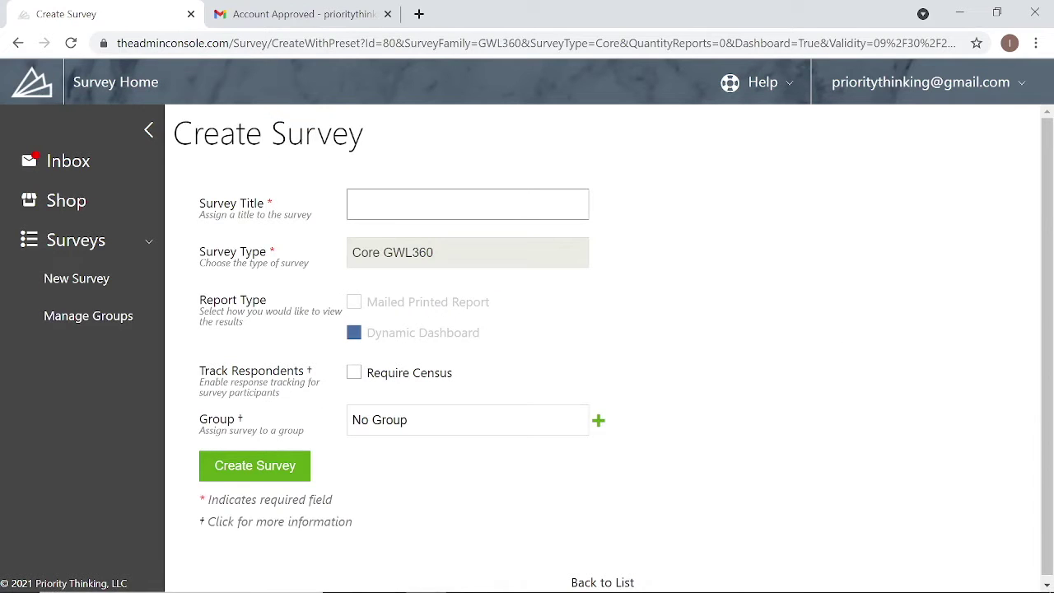
- Title the survey with the subject's name and GWL360, turn on Require Census, and create it
left_click(488, 206)
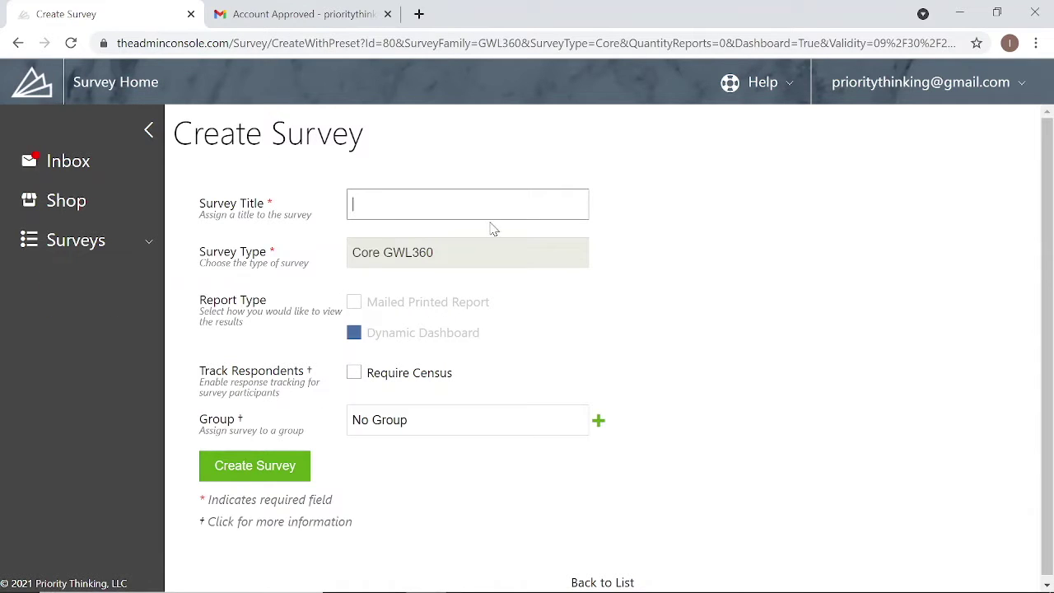
type("Tim")
type("360")
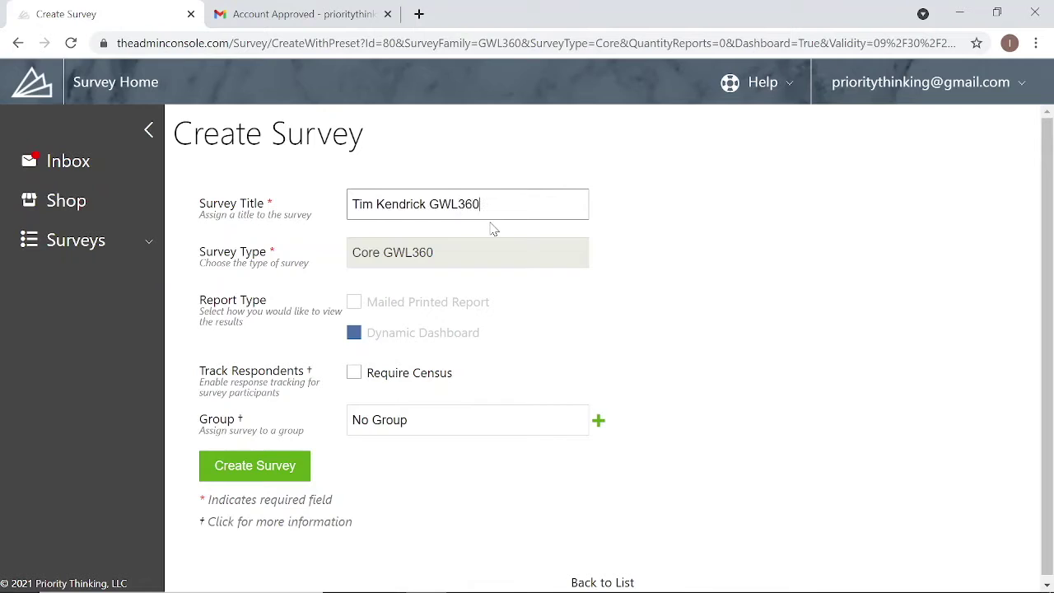
left_click(356, 375)
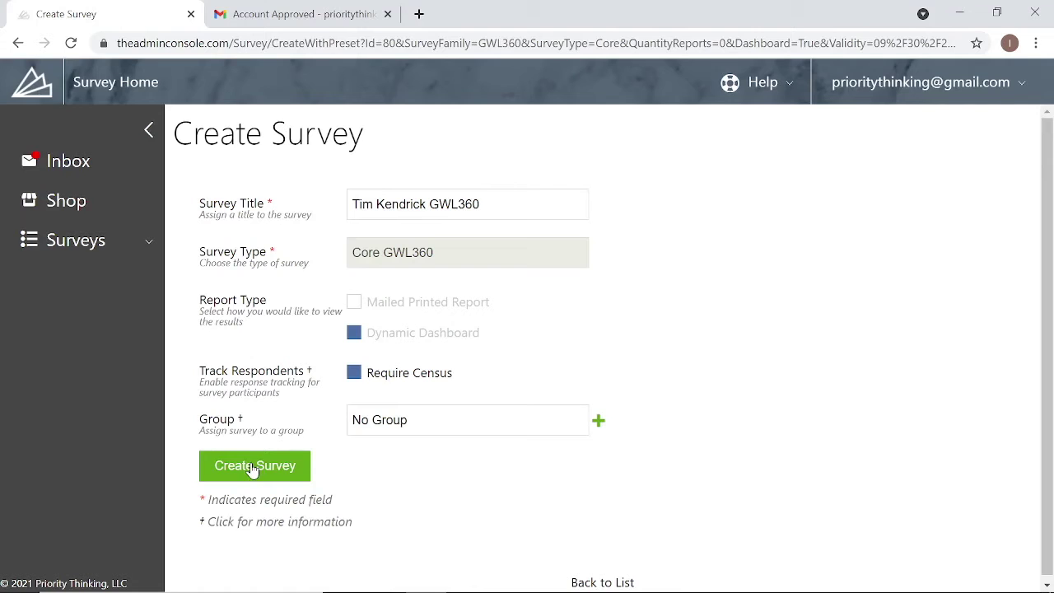
left_click(257, 474)
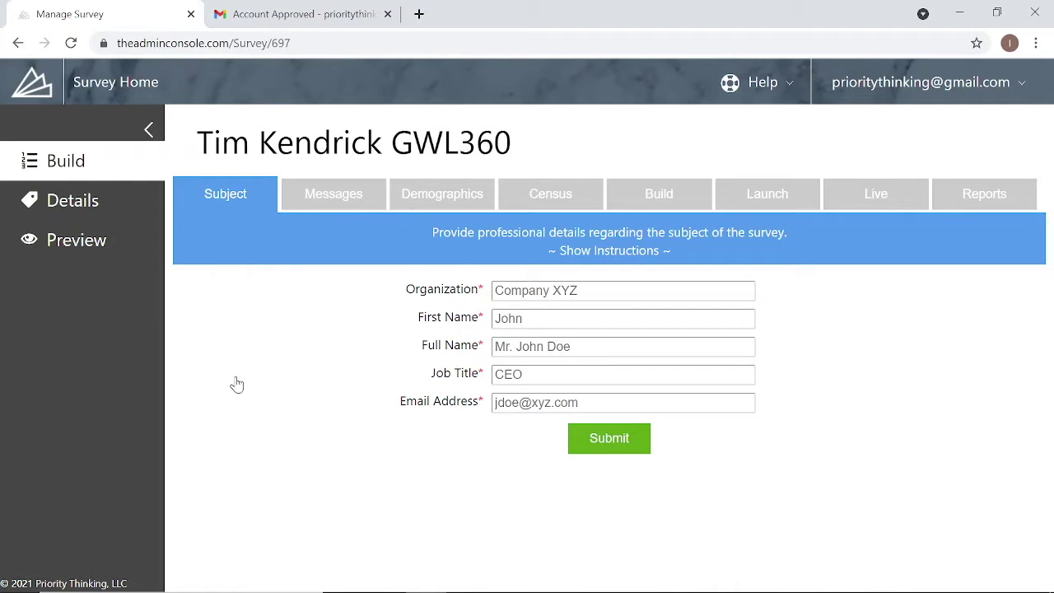
- Try jumping to the Demographics step, then show and hide the Subject step instructions
left_click(452, 200)
left_click(618, 251)
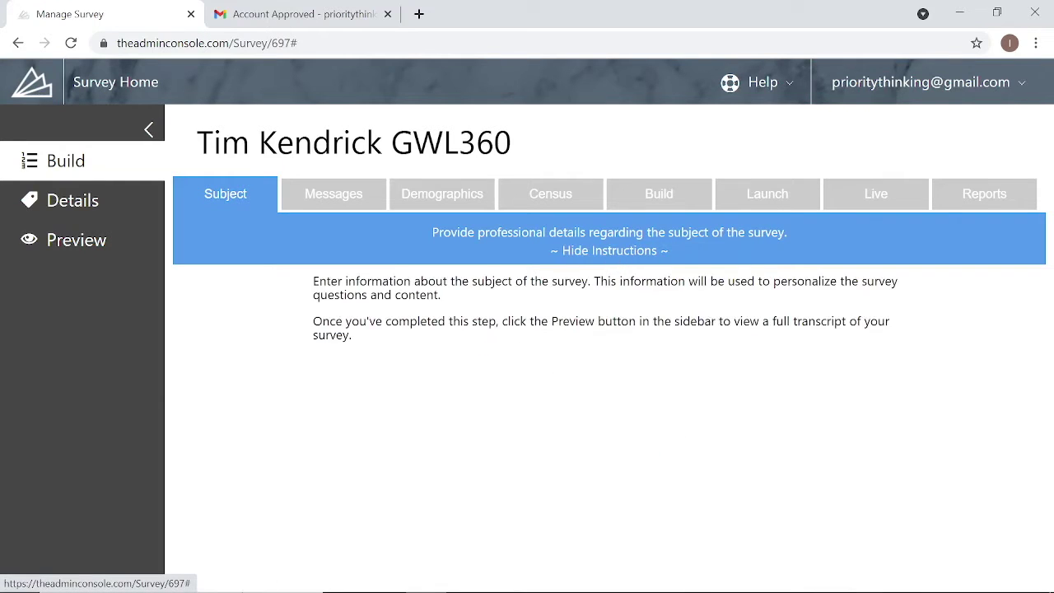
left_click(599, 252)
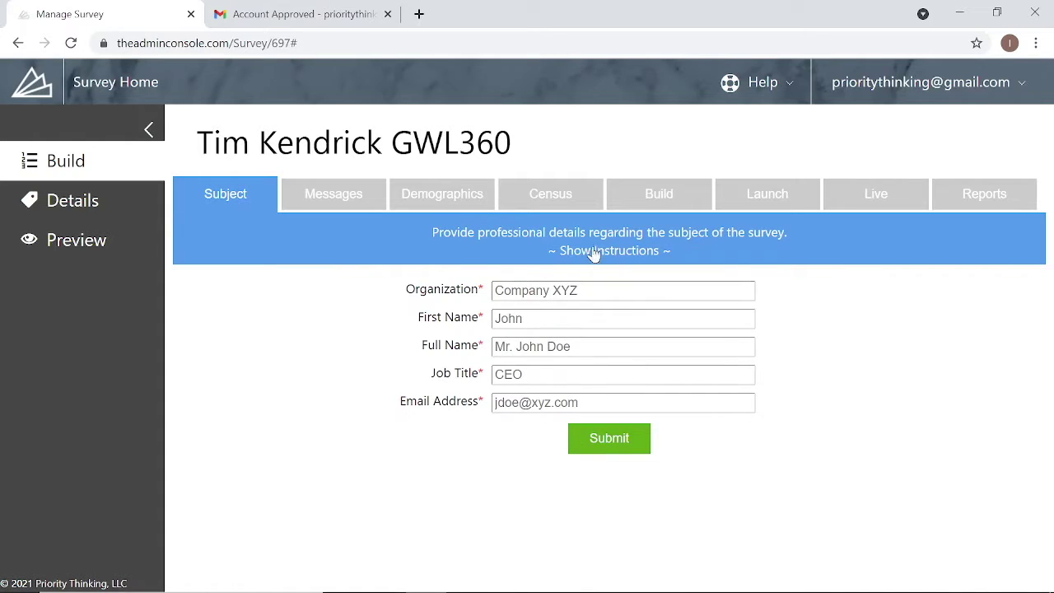
- Enter organization Priority Thinking, LLC and the subject's first and full names
left_click(519, 287)
type("Priority Thinking, LLC")
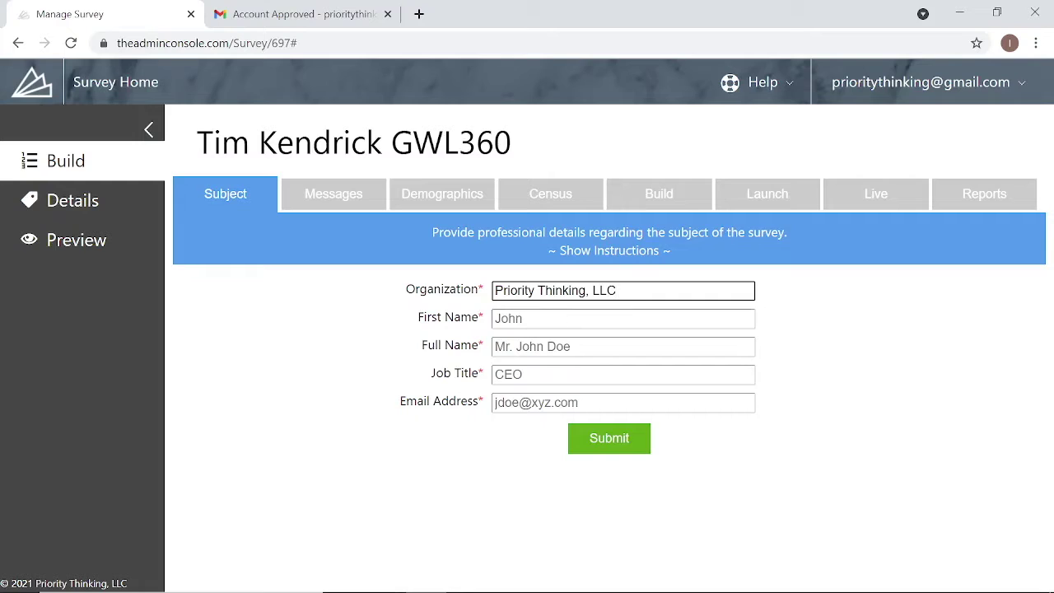
key("Tab")
type("Tim")
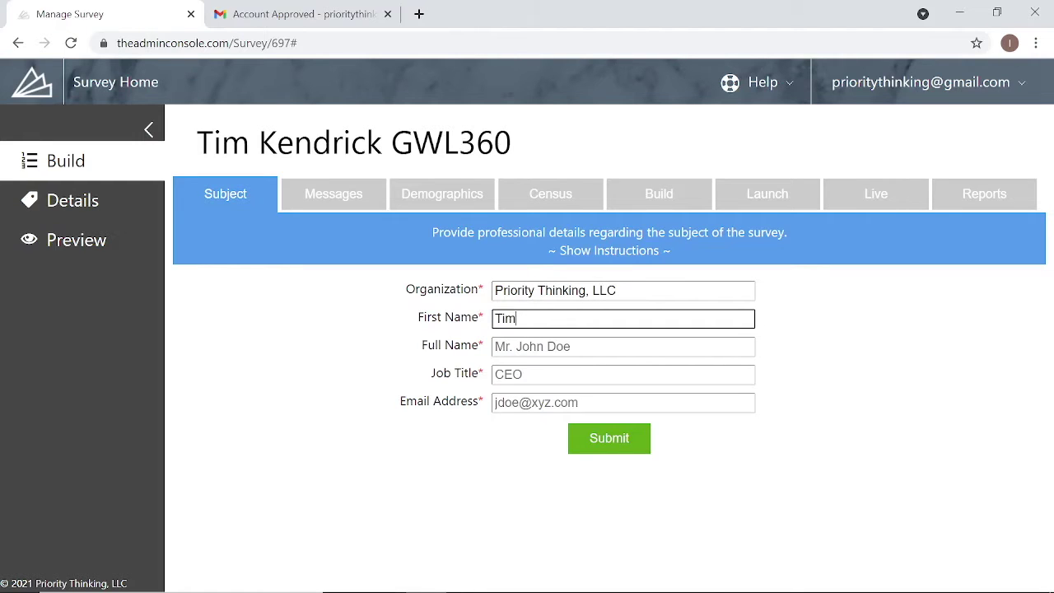
key("Tab")
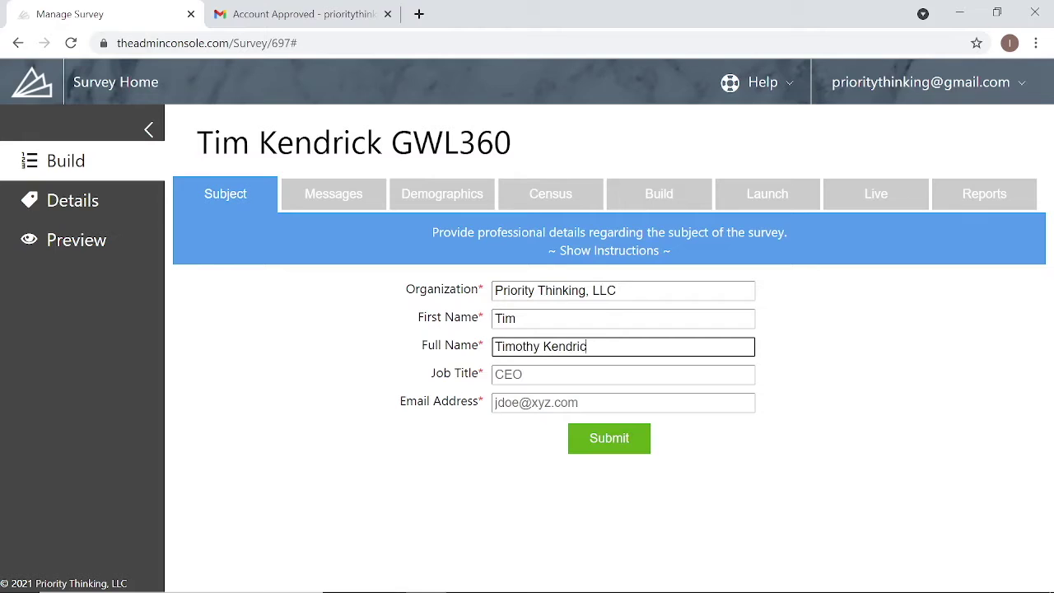
- Enter job title Director of IT and the subject's e-mail, then submit the subject details
key("Tab")
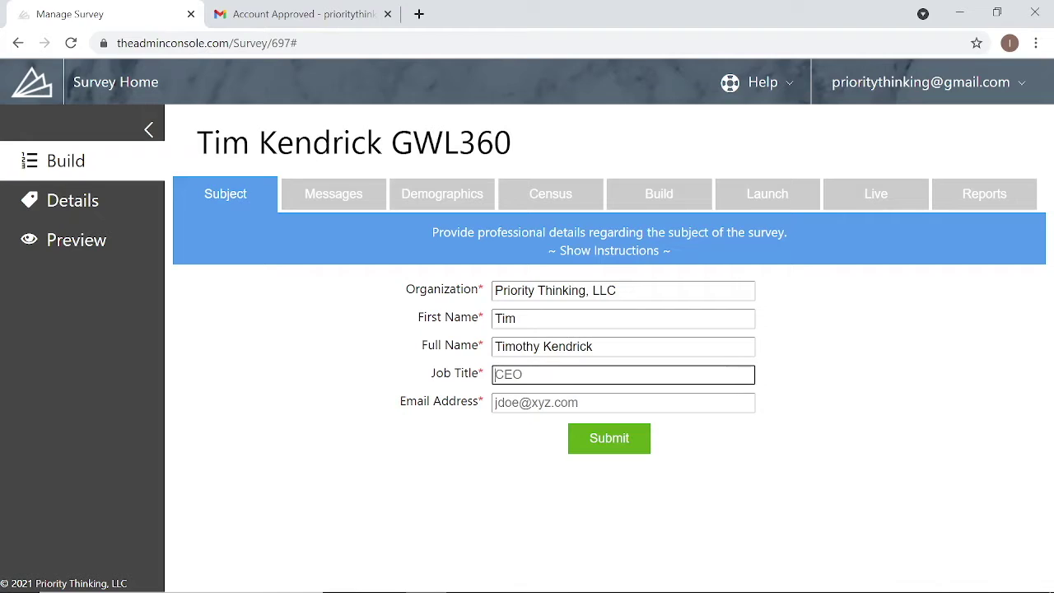
type("Director of IT")
key("Tab")
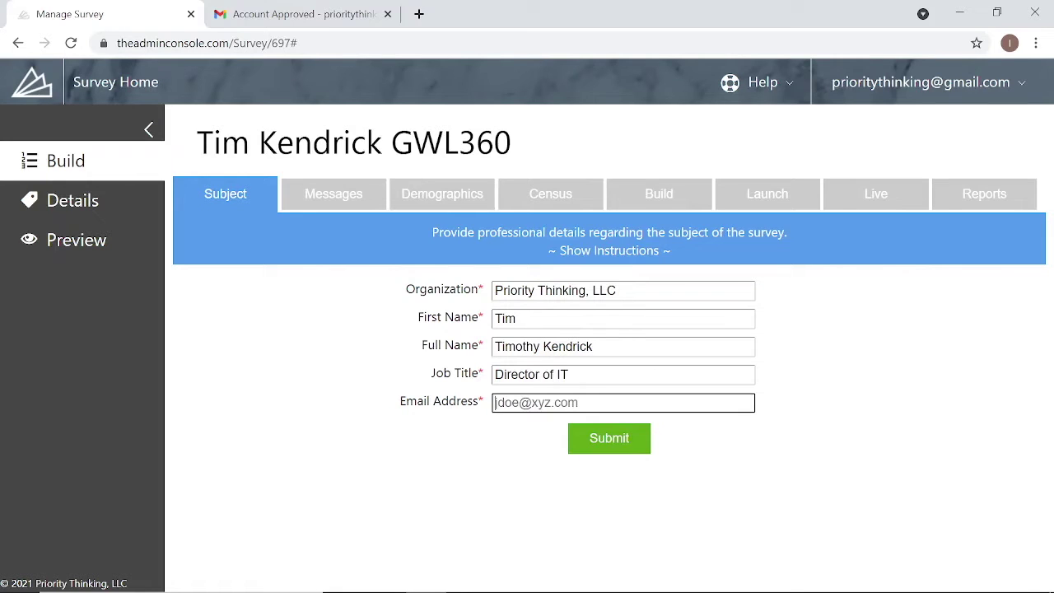
left_click(488, 462)
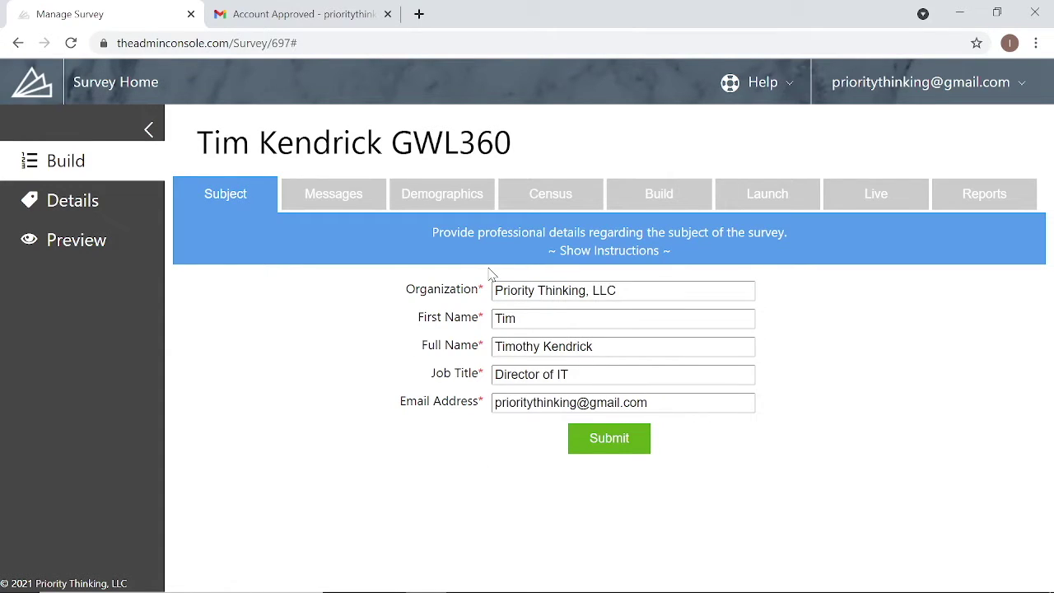
left_click(625, 443)
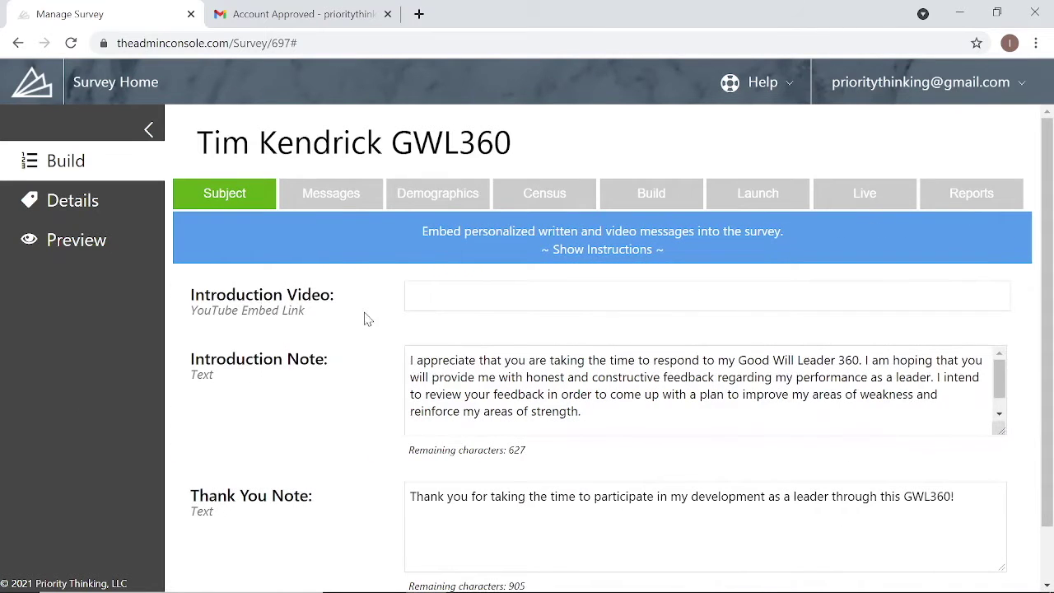
- Review the Messages step, show and hide its instructions, and open the survey Preview
scroll(384, 420, "down", 2)
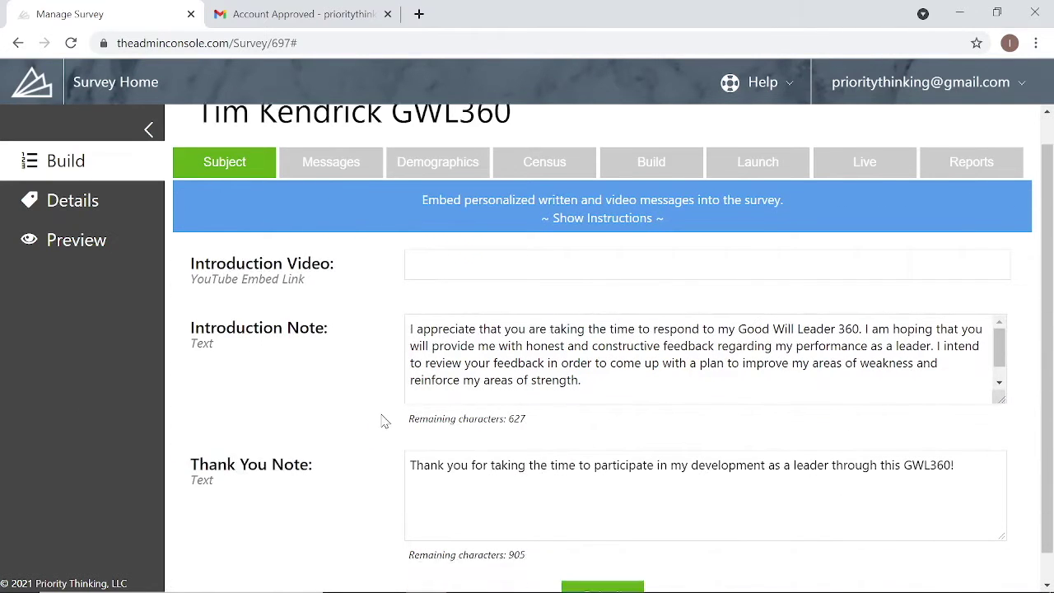
scroll(383, 420, "up", 1)
scroll(444, 249, "up", 1)
left_click(586, 250)
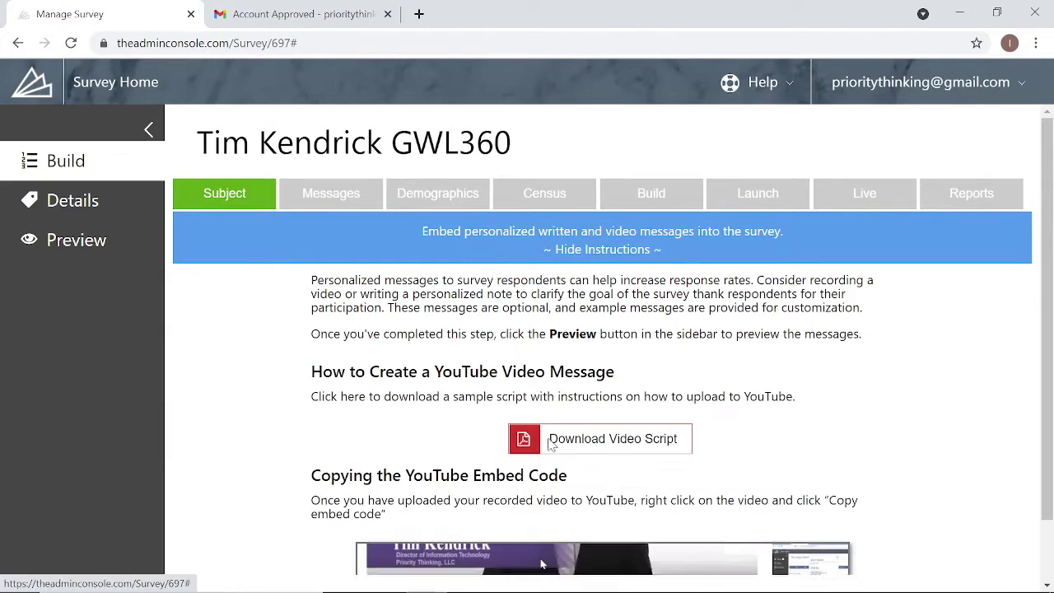
left_click(610, 251)
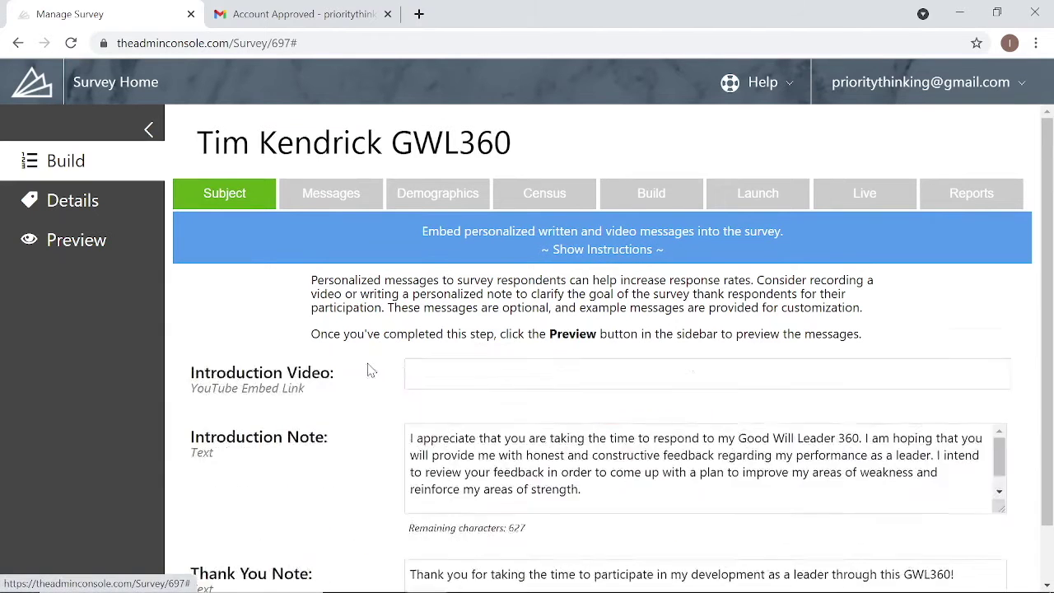
scroll(354, 440, "down", 2)
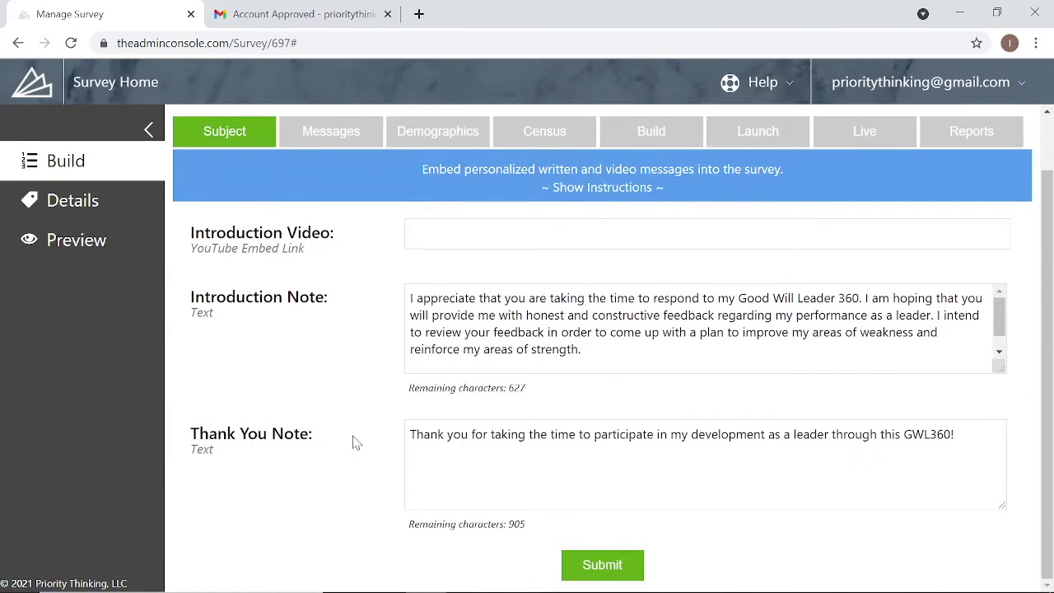
left_click(83, 241)
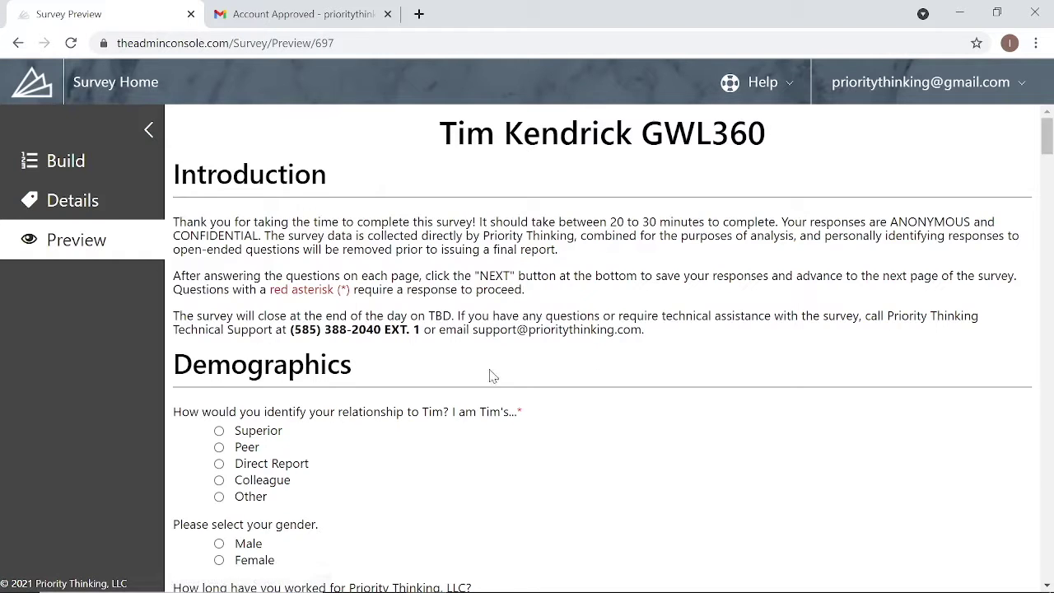
- Scroll through the survey preview, try answering the tenure question, then return to Build
scroll(494, 411, "down", 4)
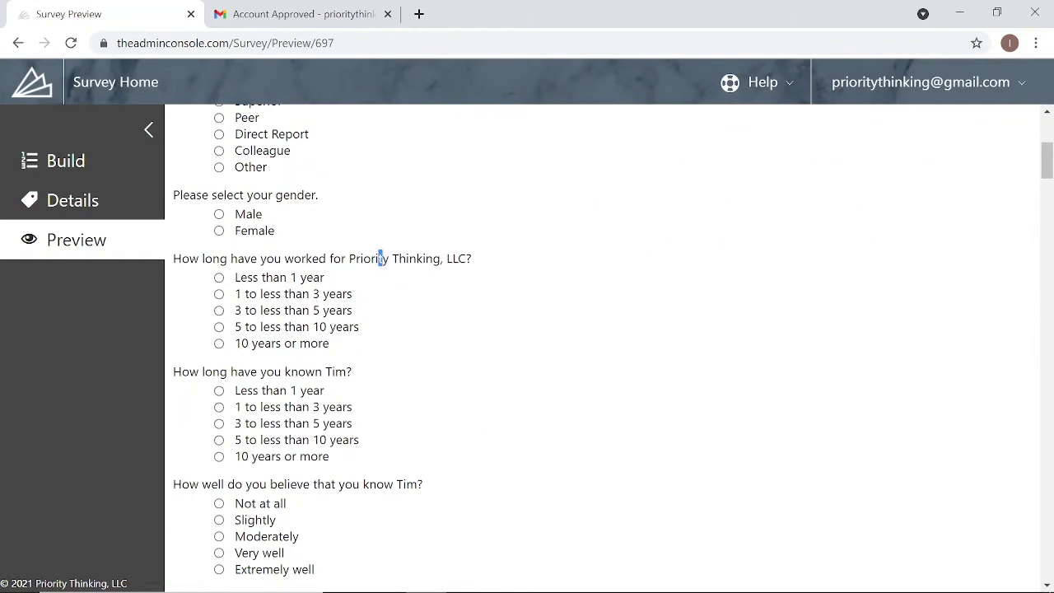
left_click_drag(381, 258, 475, 313)
left_click(475, 313)
scroll(604, 424, "down", 9)
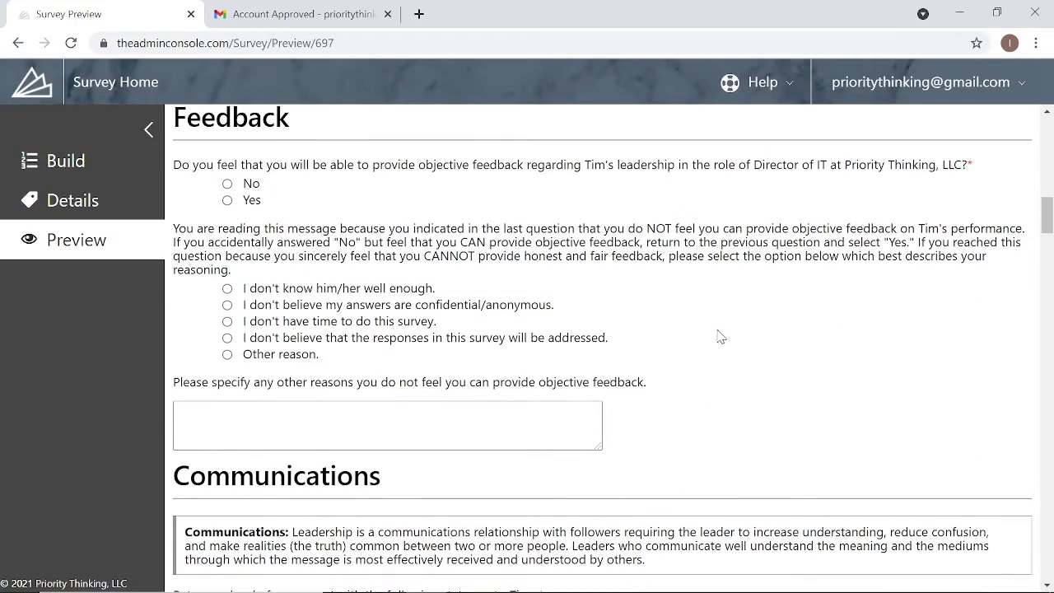
scroll(720, 336, "down", 4)
scroll(675, 387, "up", 15)
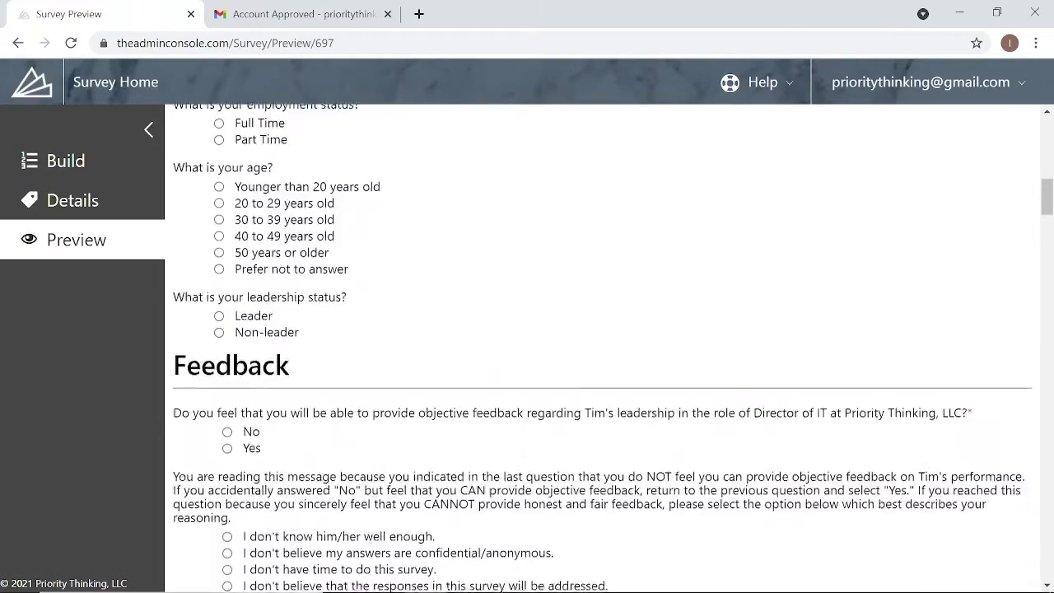
left_click(66, 162)
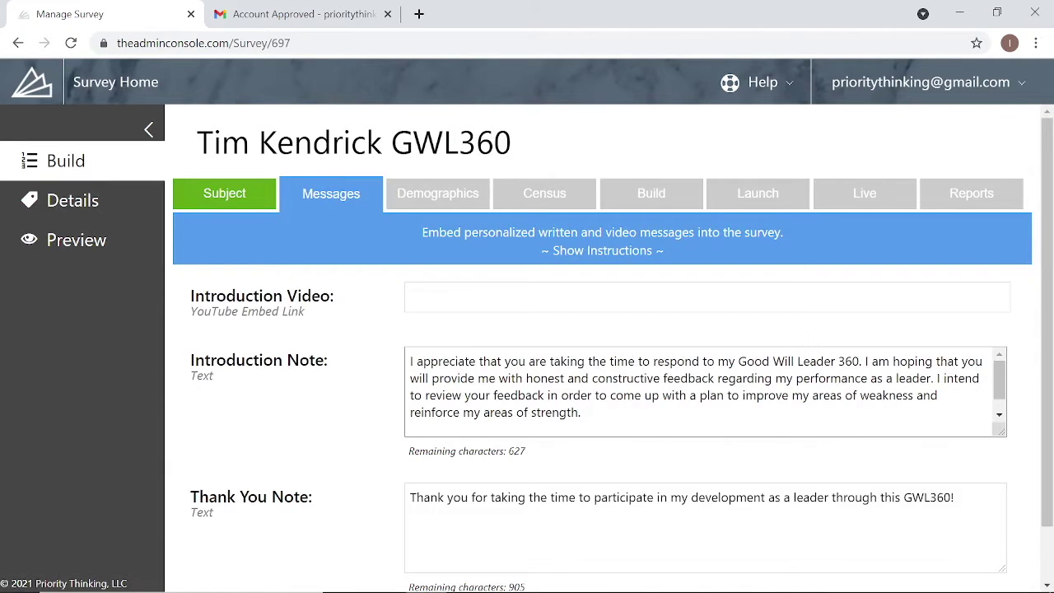
- Expand the Messages step instructions and download the sample Video Introduction Script PDF
left_click(569, 298)
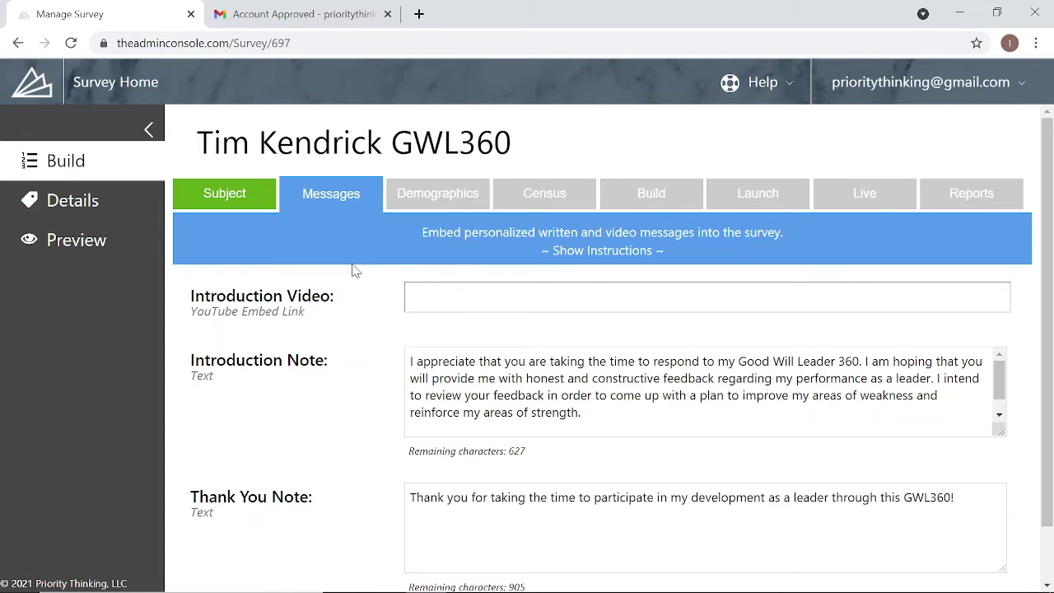
left_click(567, 257)
scroll(315, 338, "down", 1)
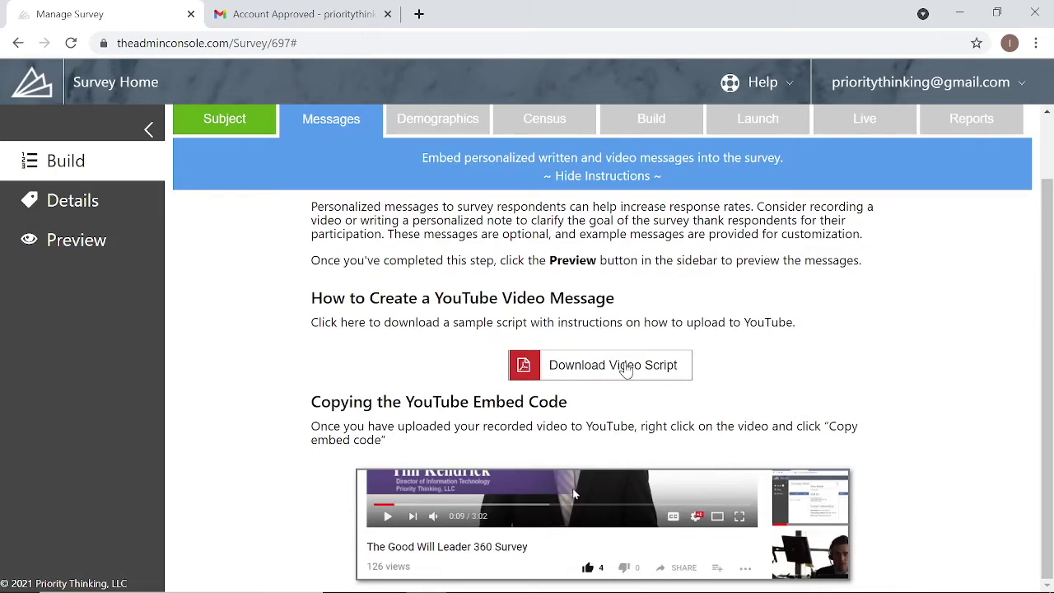
left_click(527, 375)
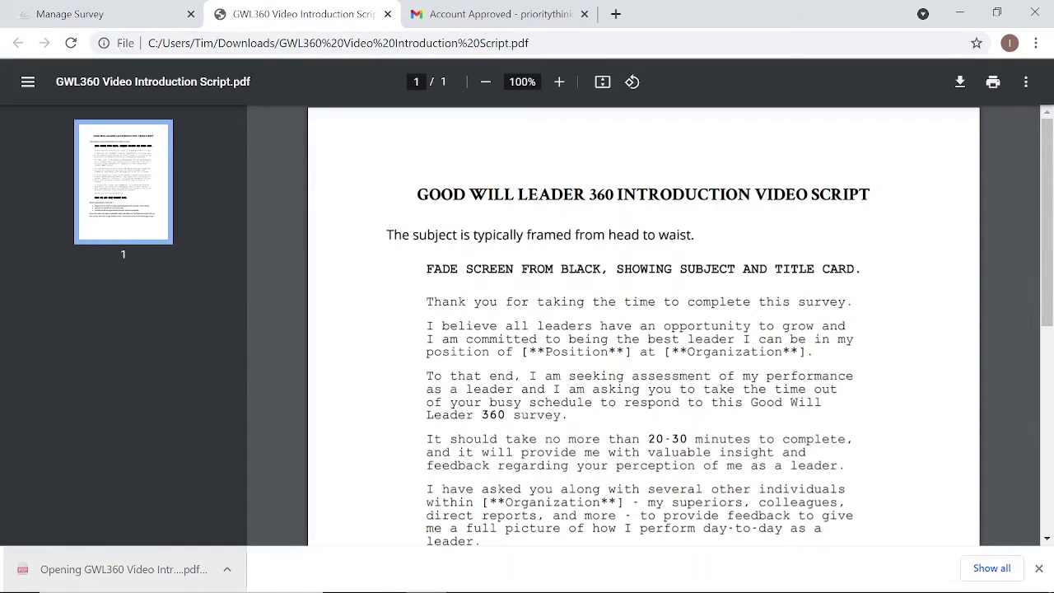
- Read the Video Introduction Script PDF back to its title, then return to Manage Survey
scroll(643, 330, "down", 4)
scroll(642, 330, "up", 2)
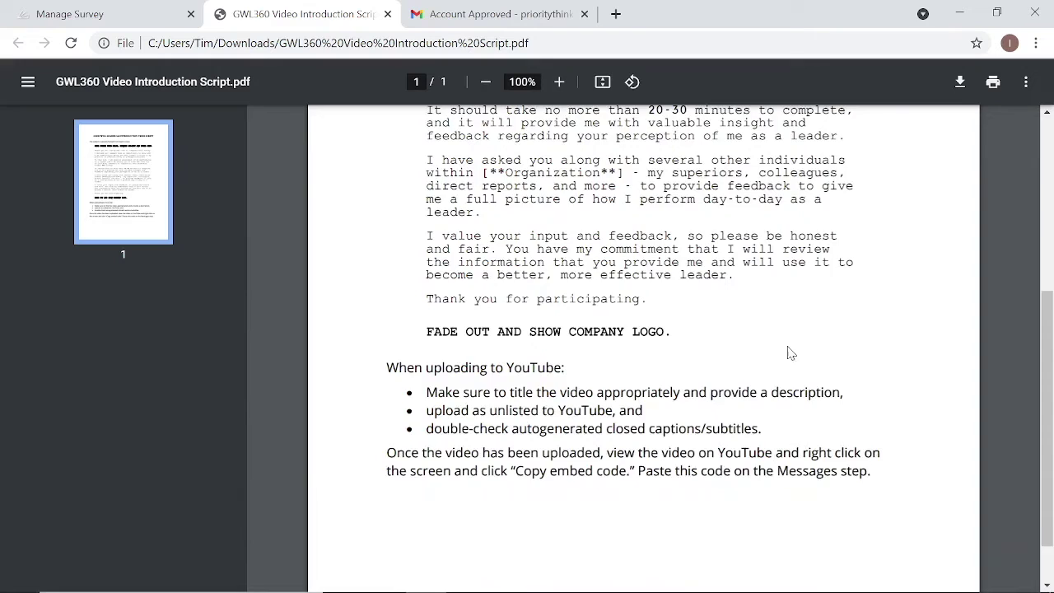
scroll(799, 329, "up", 5)
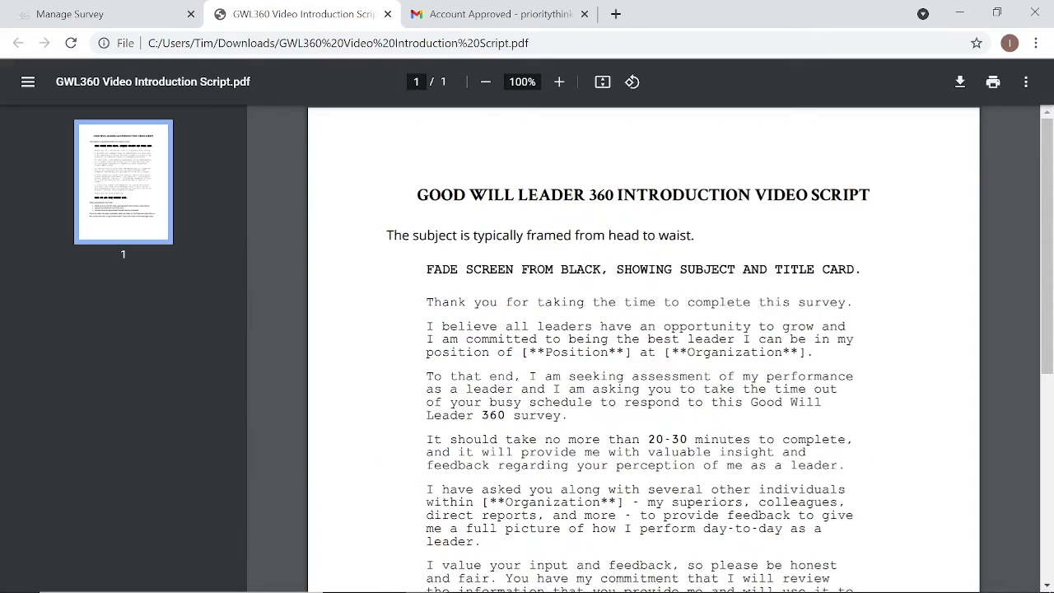
left_click(134, 17)
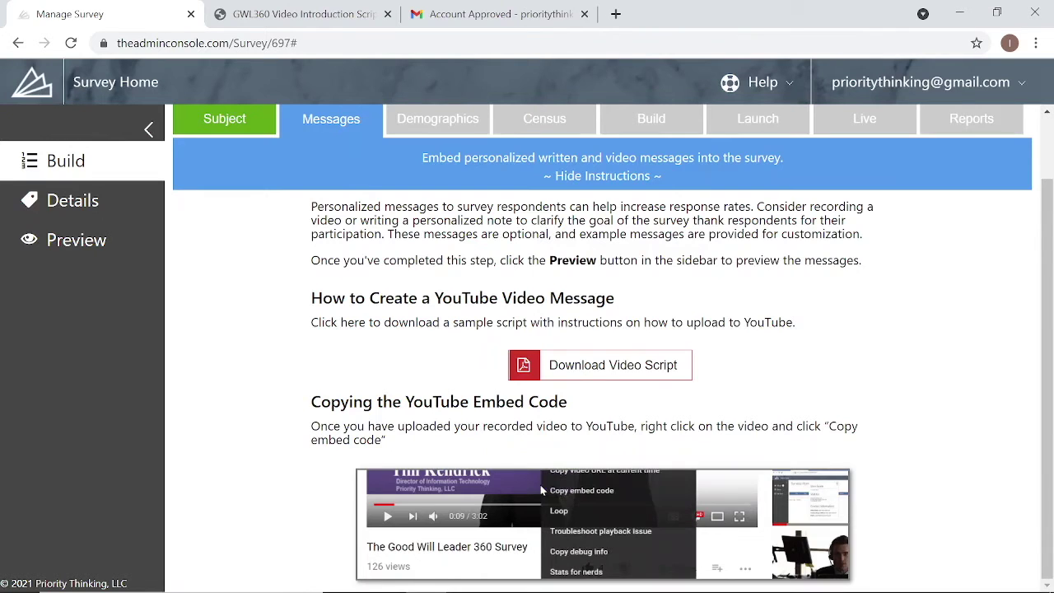
- End the Introduction Note with 'Thank you in advance for your participation!' and the subject's full name
left_click(614, 176)
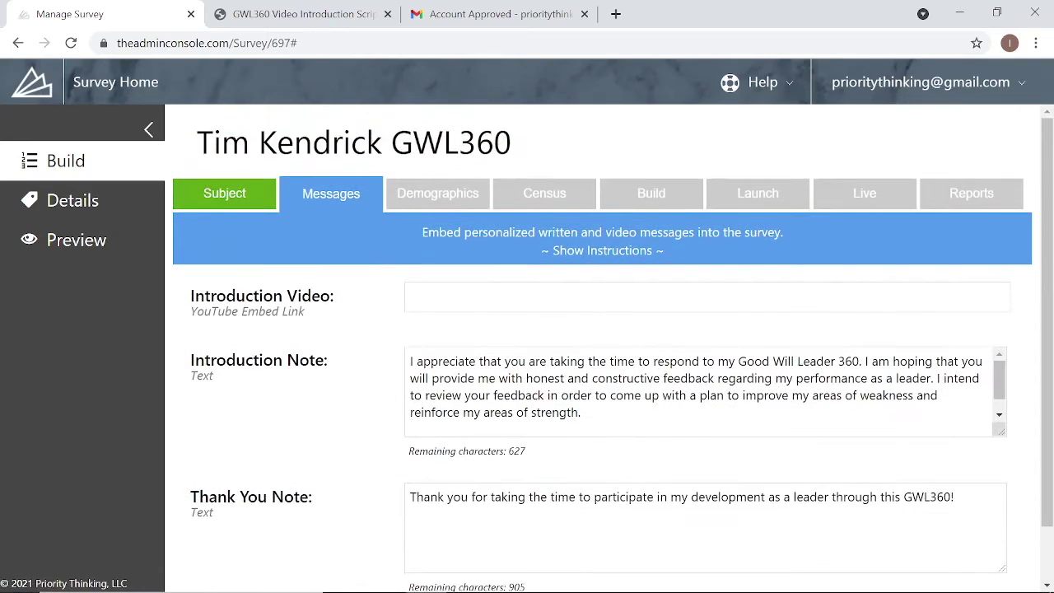
left_click(406, 287)
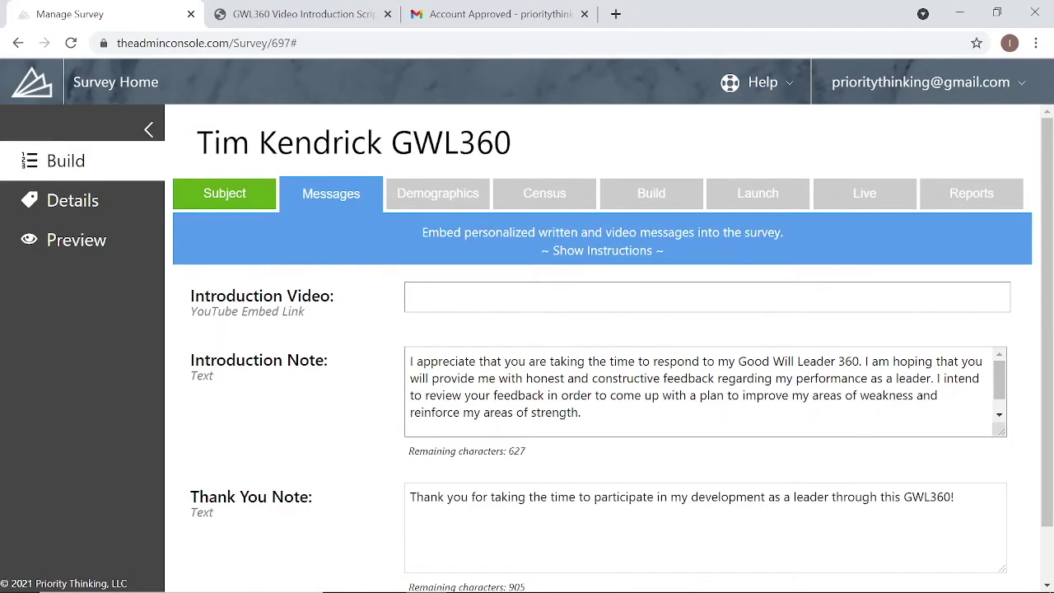
left_click(584, 412)
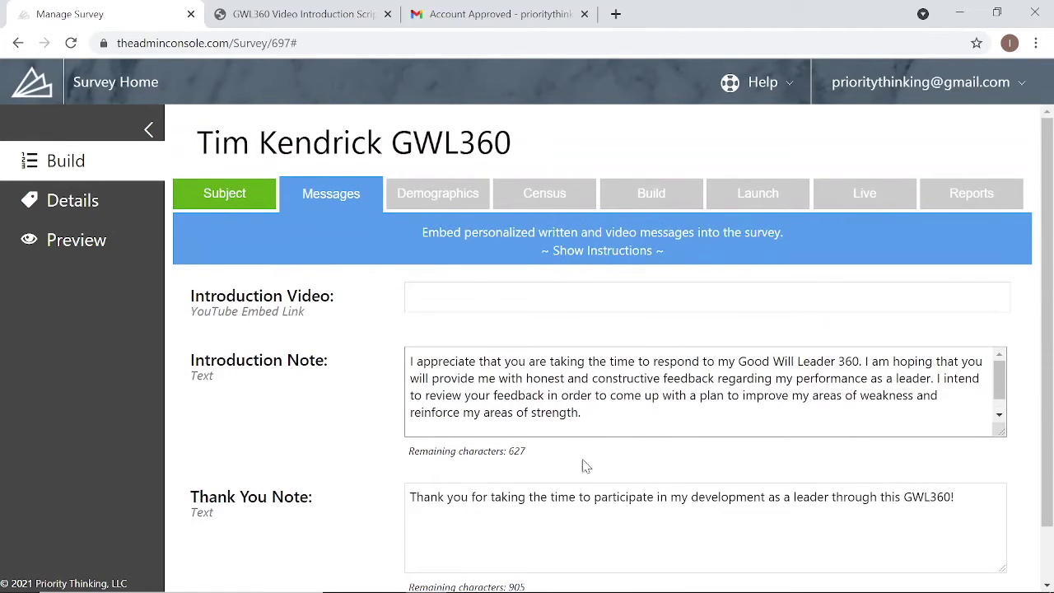
scroll(753, 454, "down", 1)
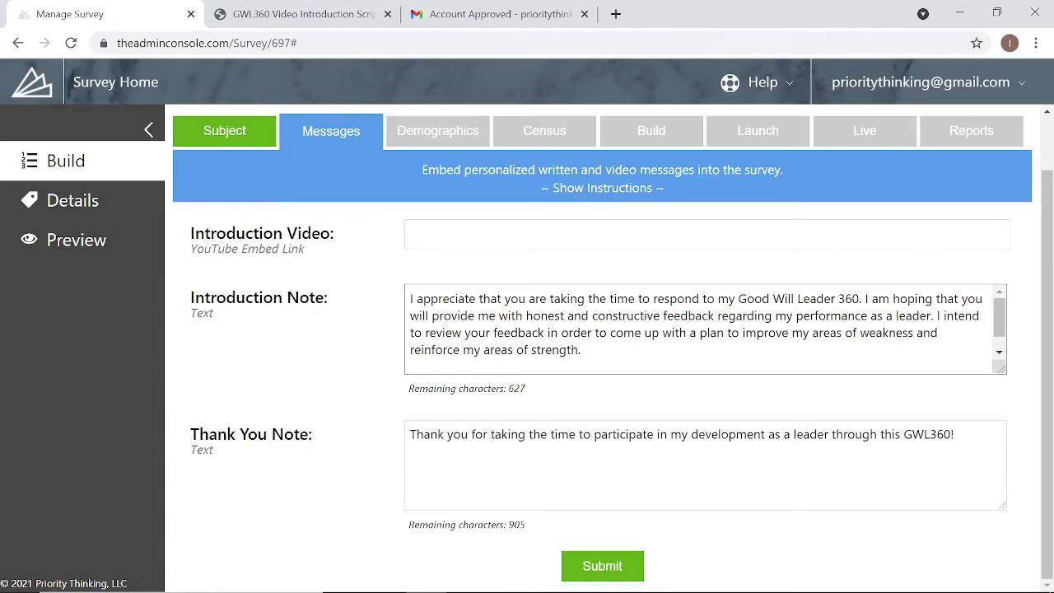
type("Thank you in advance for your participation!")
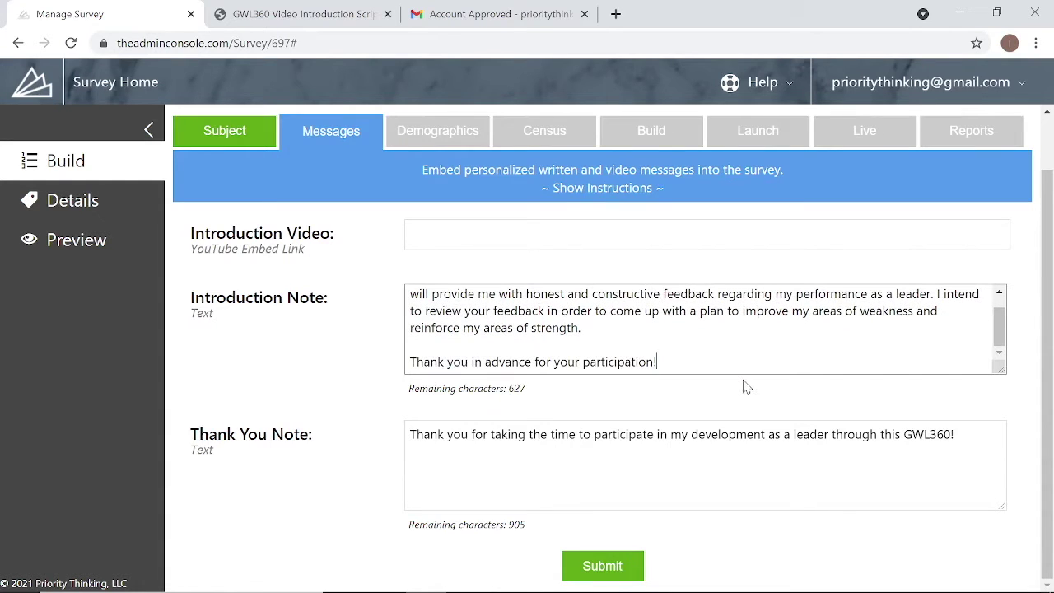
key("Return")
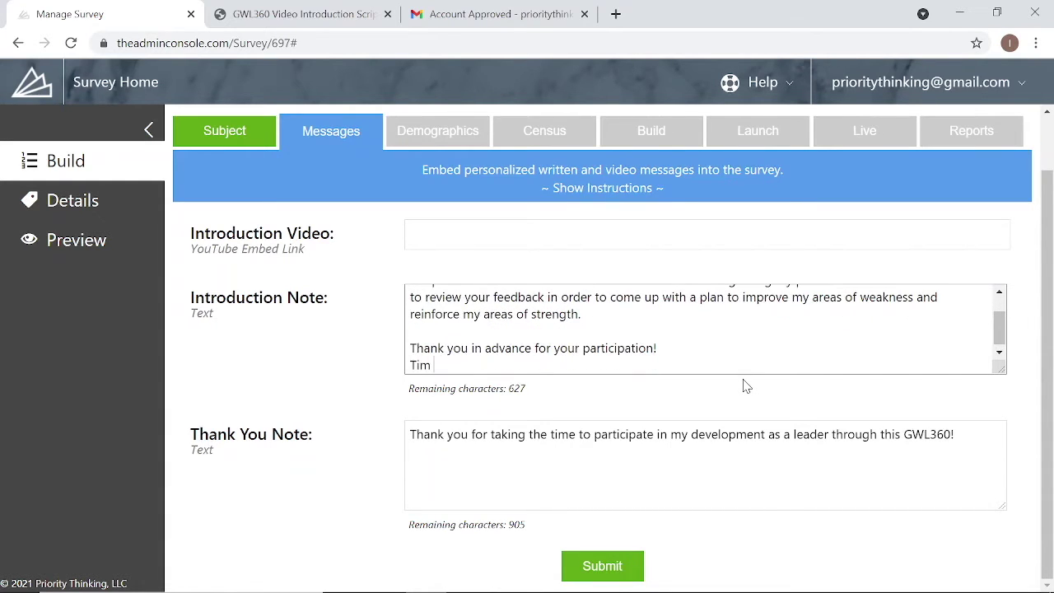
key("Tab")
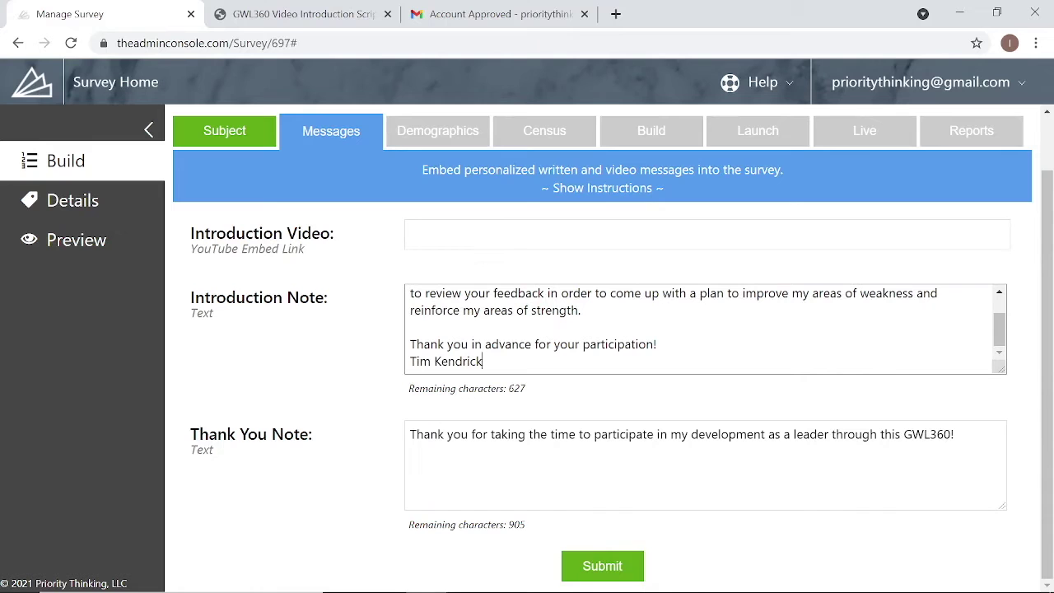
- Submit the messages, preview the updated introduction and sign-off, then return to editing
left_click(576, 566)
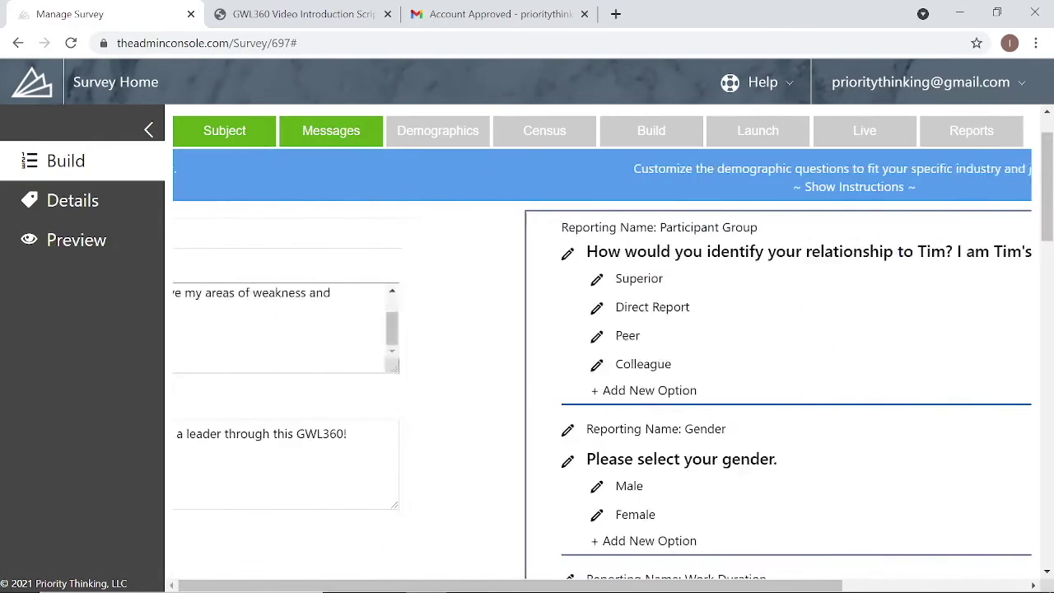
left_click(99, 249)
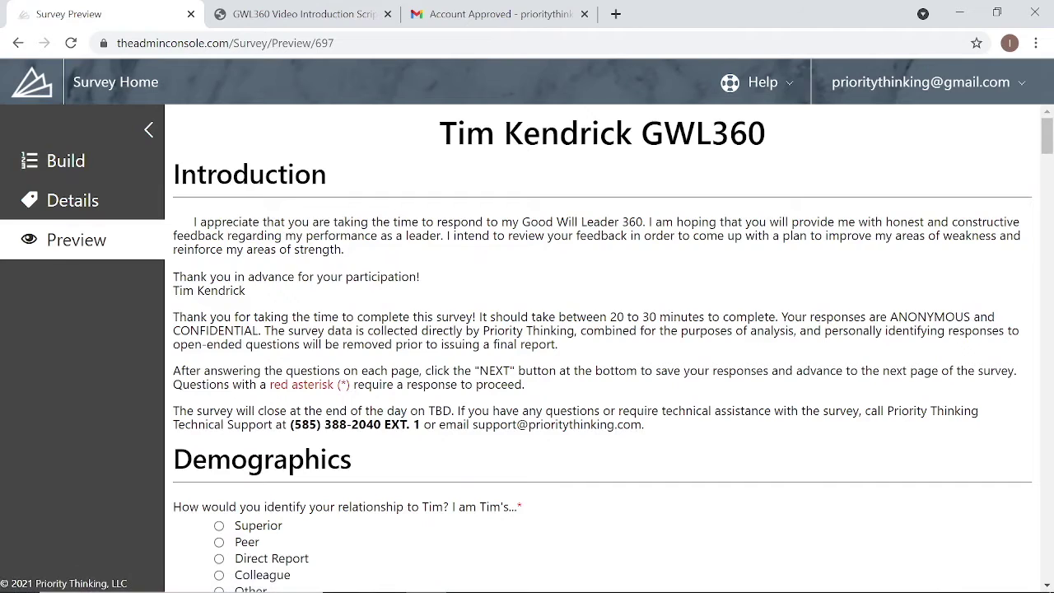
left_click_drag(333, 296, 193, 222)
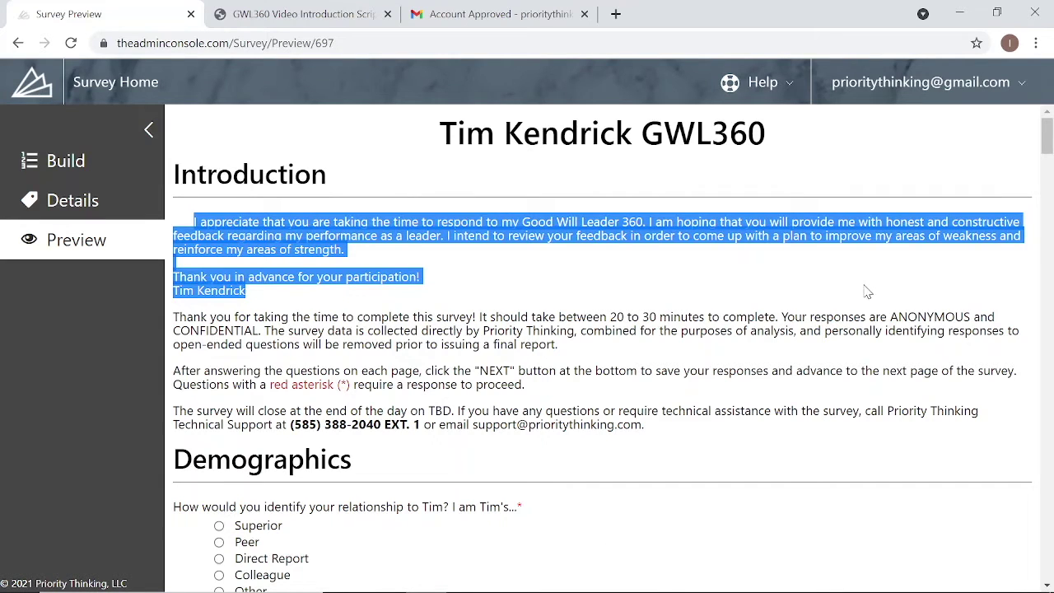
left_click(326, 316)
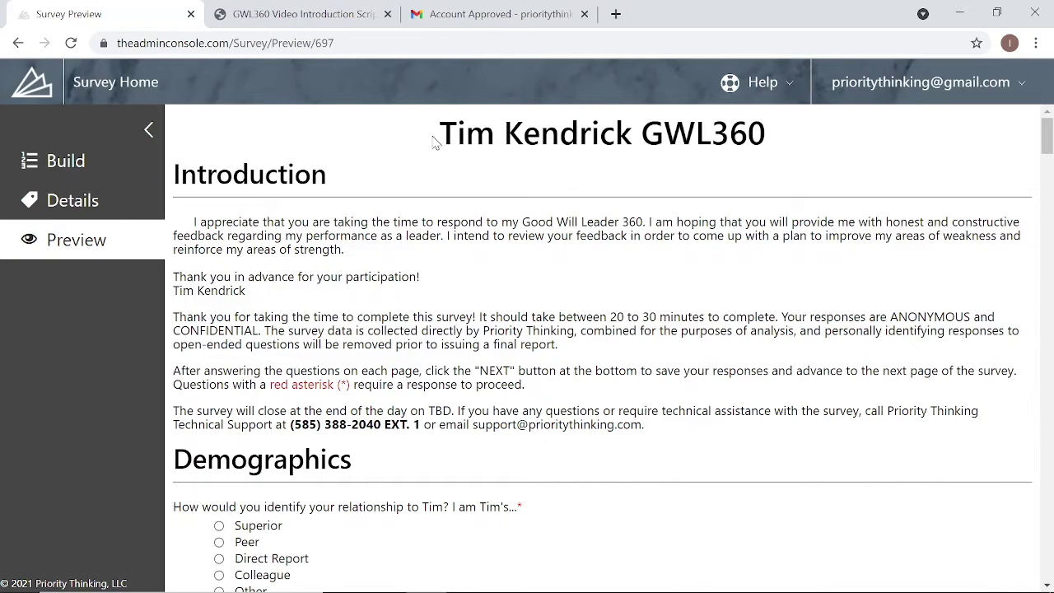
left_click(97, 164)
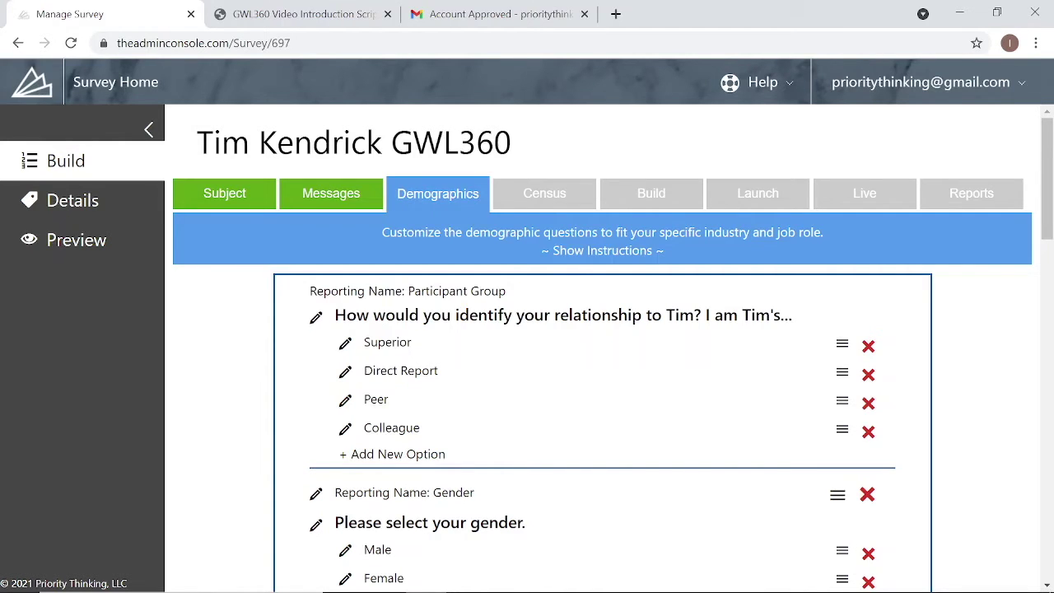
- Review the Demographics step instructions, then hide them to reveal the questions
left_click(603, 250)
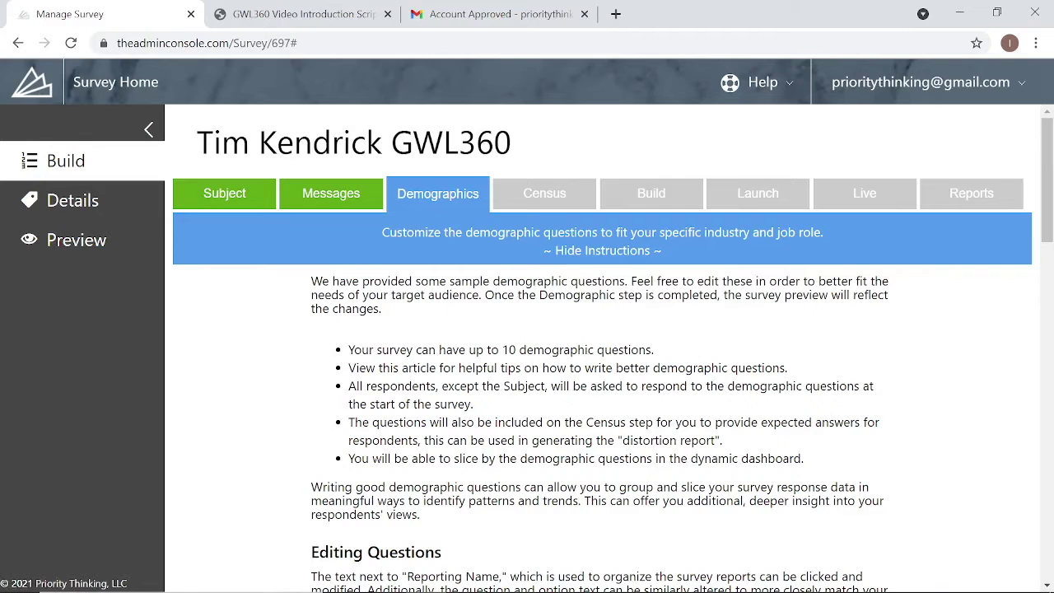
scroll(673, 405, "down", 1)
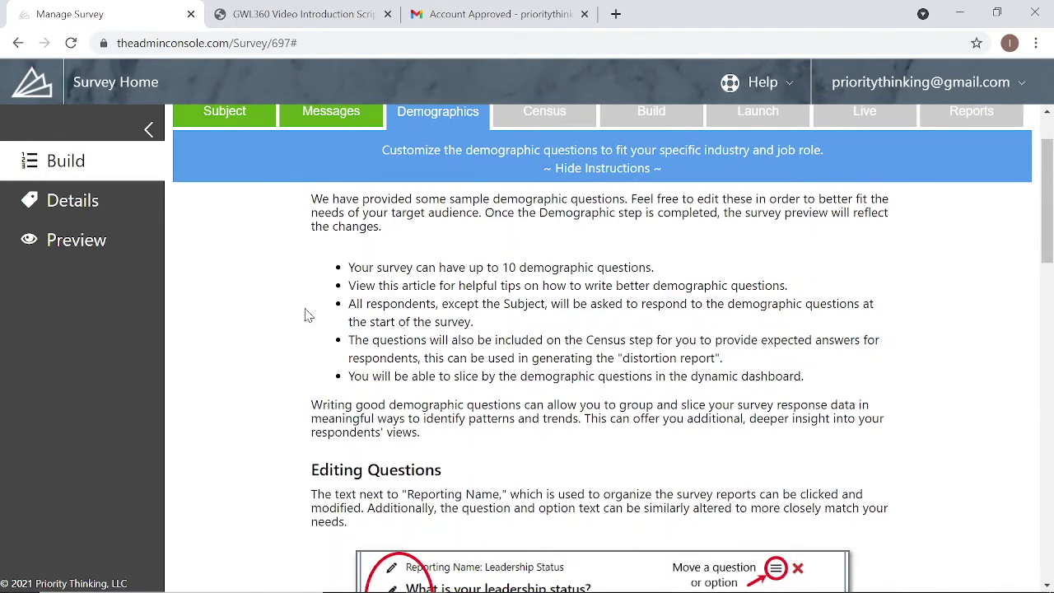
scroll(601, 346, "up", 1)
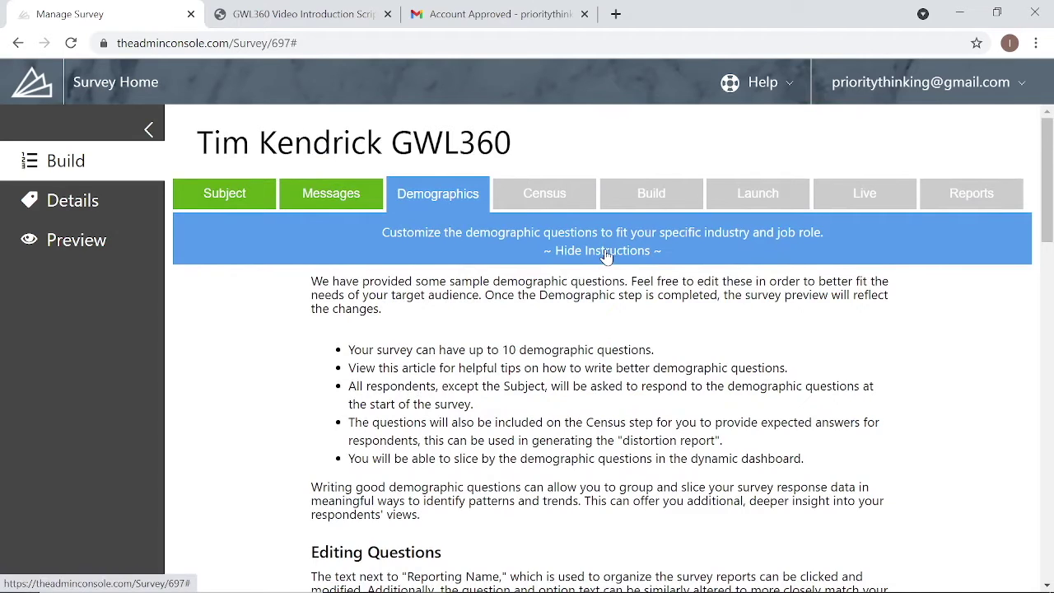
left_click(607, 253)
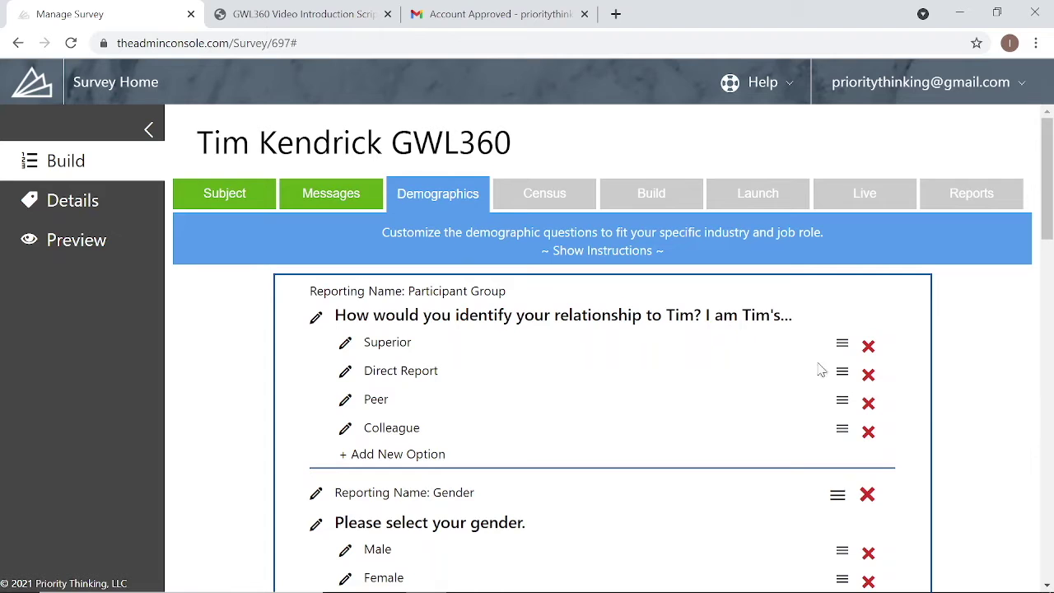
scroll(958, 451, "down", 10)
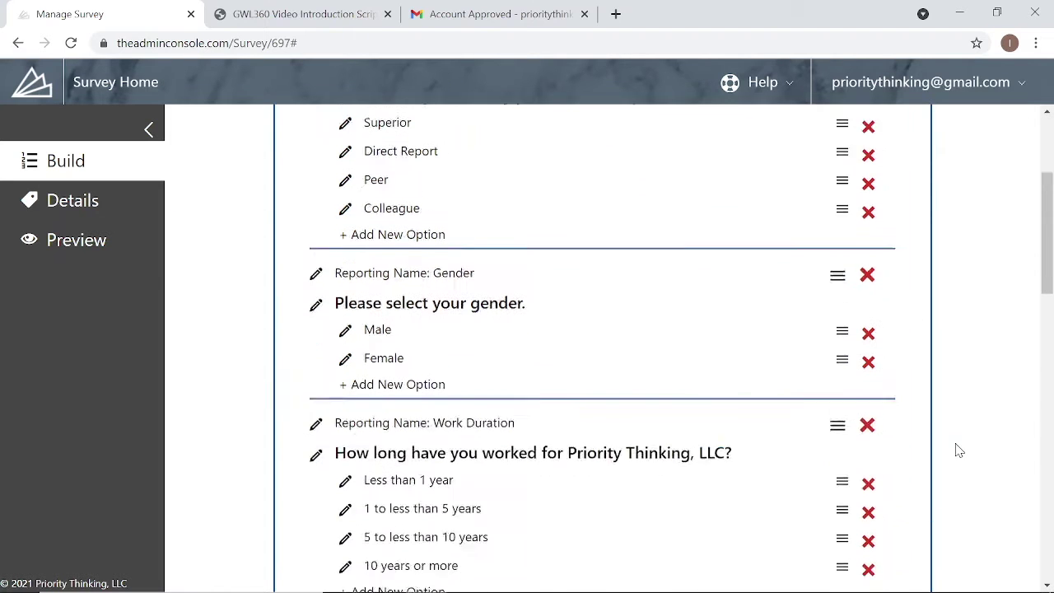
scroll(962, 435, "down", 4)
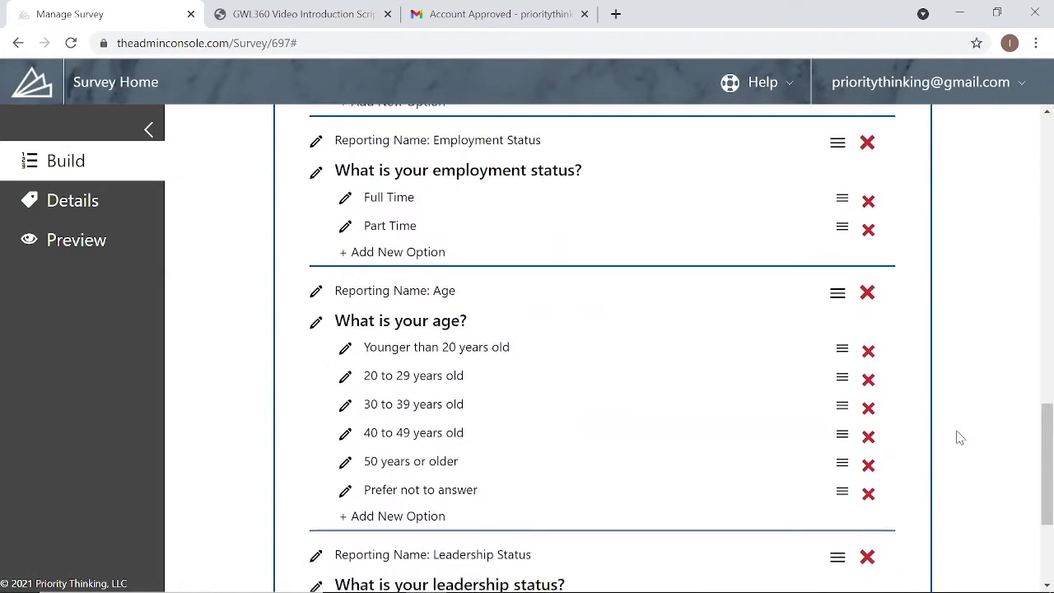
scroll(958, 437, "up", 12)
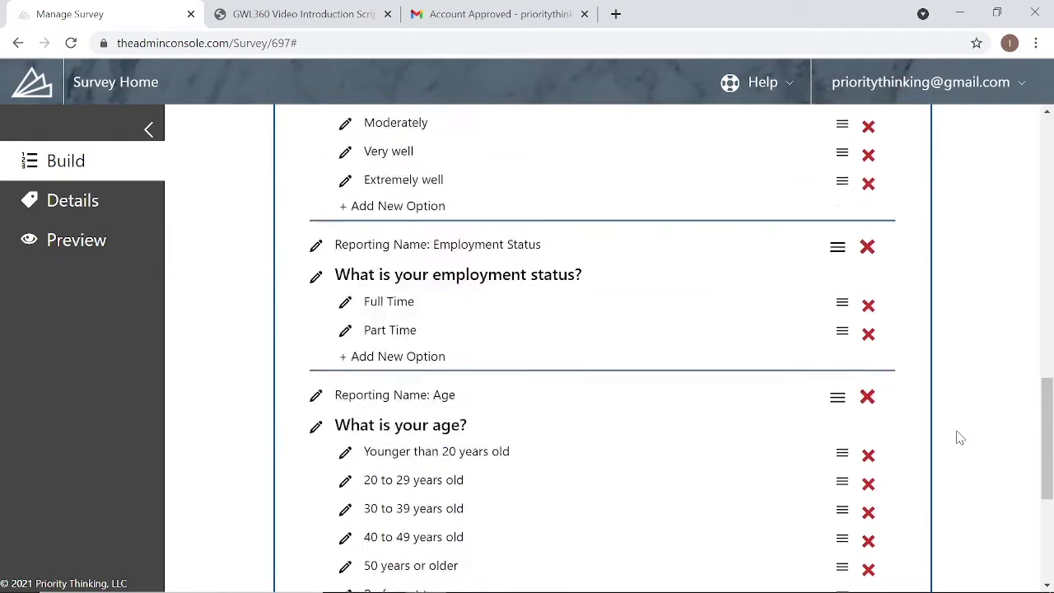
scroll(958, 432, "up", 6)
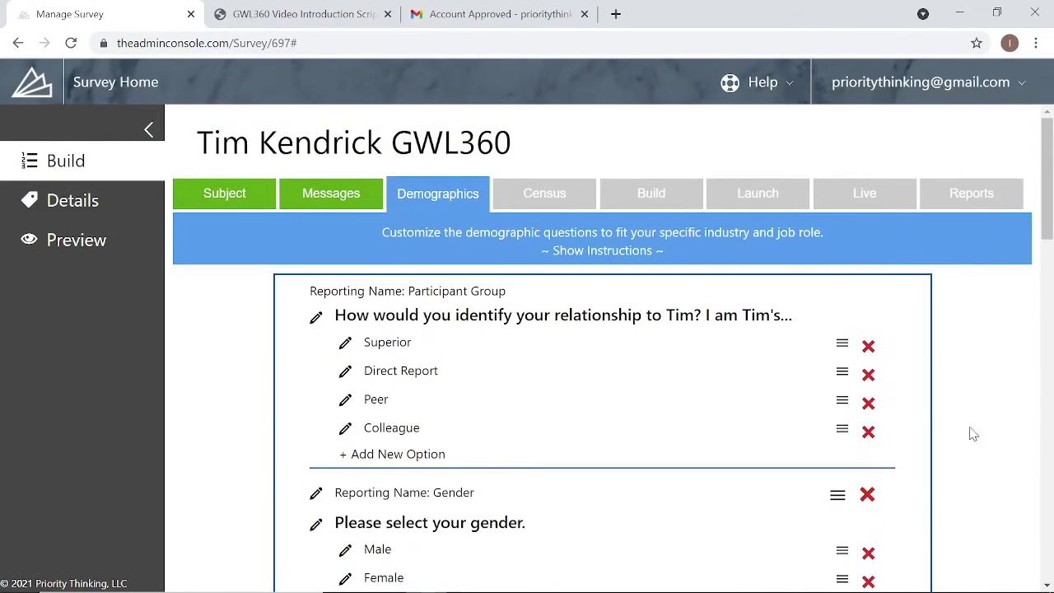
scroll(963, 446, "down", 1)
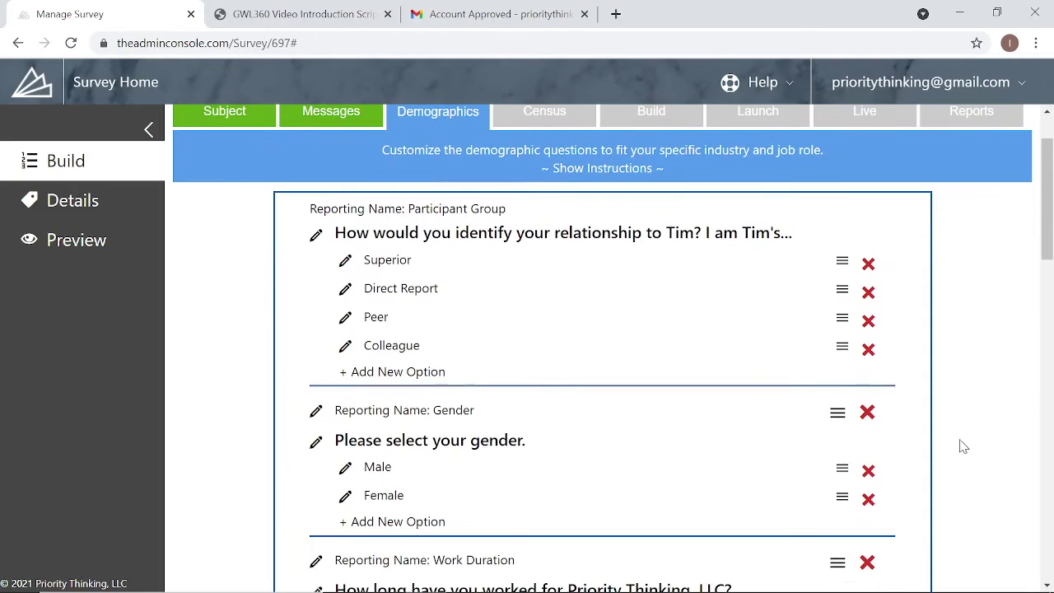
- Delete the Gender and Age questions and add a new question after Leadership Status
left_click(867, 413)
scroll(866, 428, "down", 5)
scroll(931, 432, "down", 5)
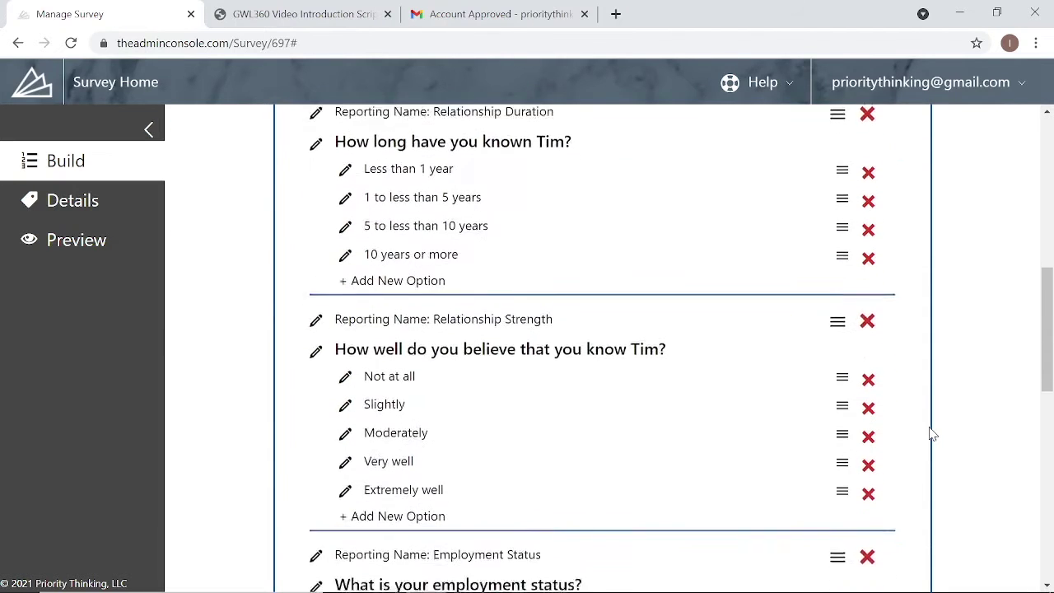
left_click(870, 313)
scroll(964, 420, "up", 1)
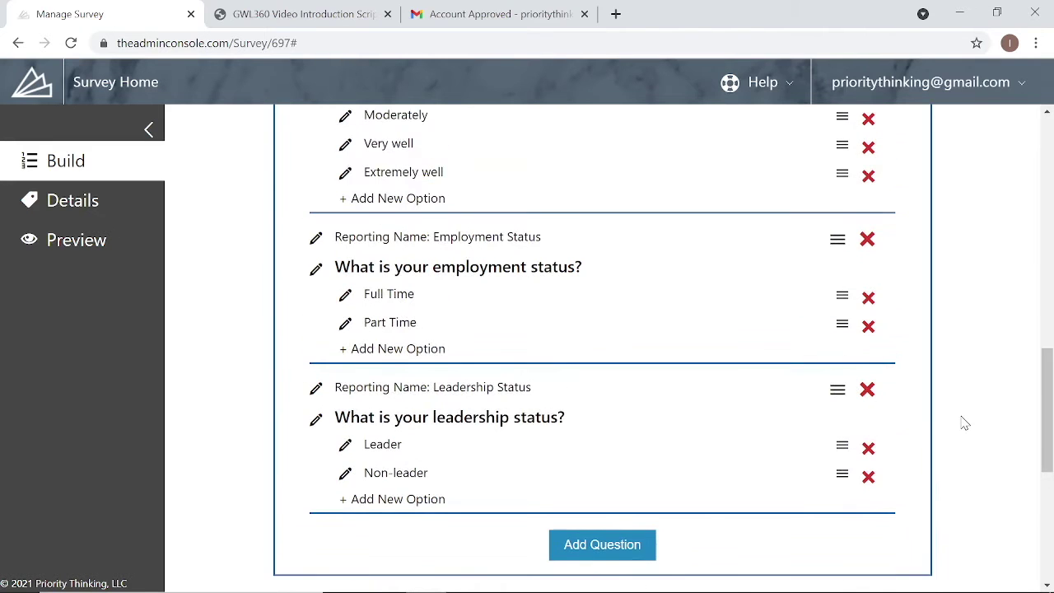
scroll(962, 423, "up", 3)
scroll(962, 424, "down", 5)
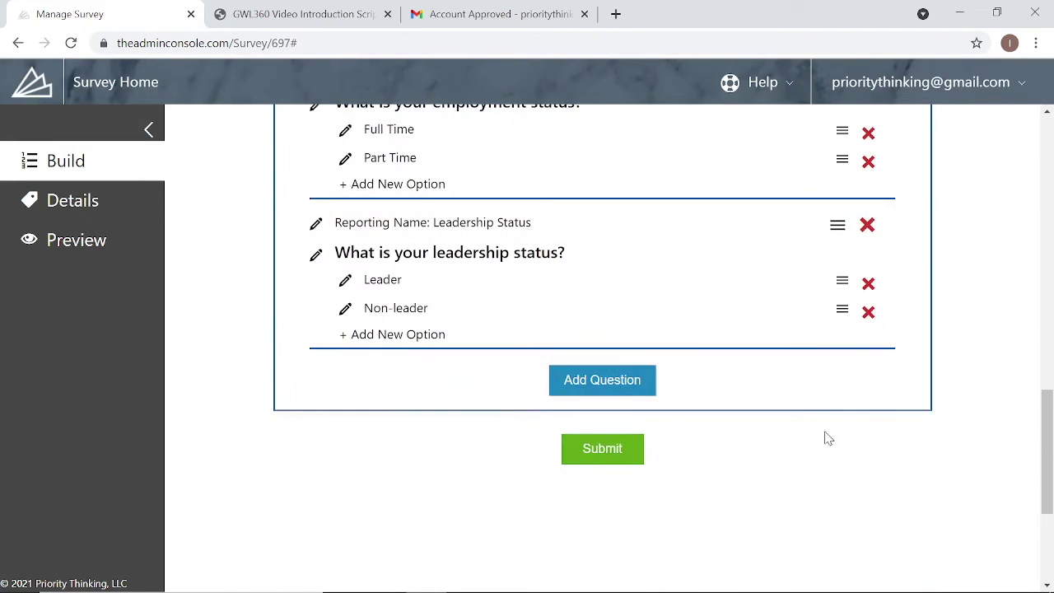
left_click(628, 379)
- Name the new question 'Department' with the text 'What is your department'
left_click_drag(538, 373, 437, 374)
key("BackSpace")
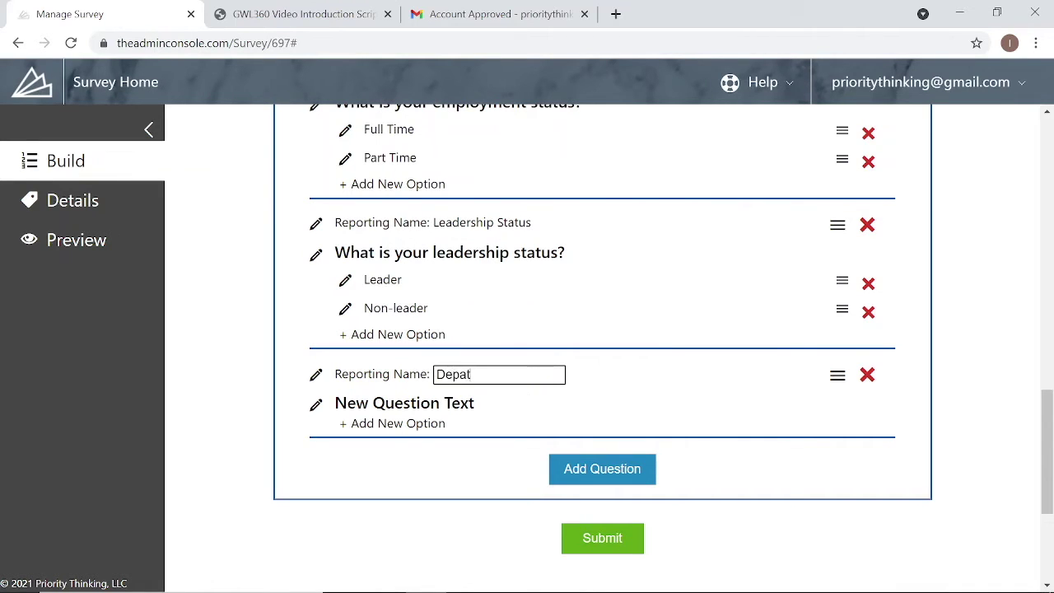
type("Department")
key("Tab")
key("ctrl+a")
key("BackSpace")
type("What is your department")
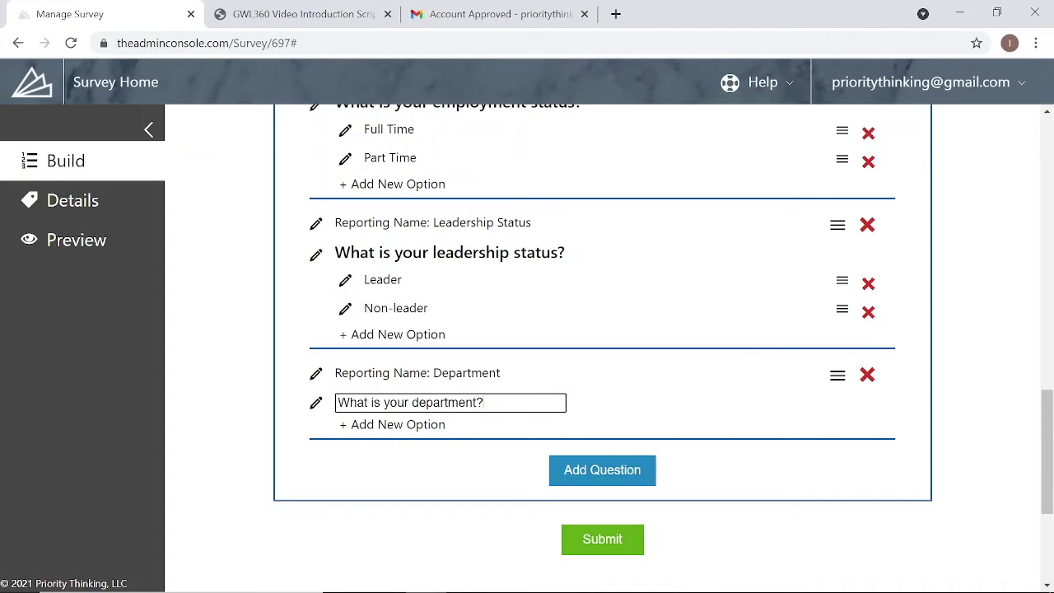
key("Return")
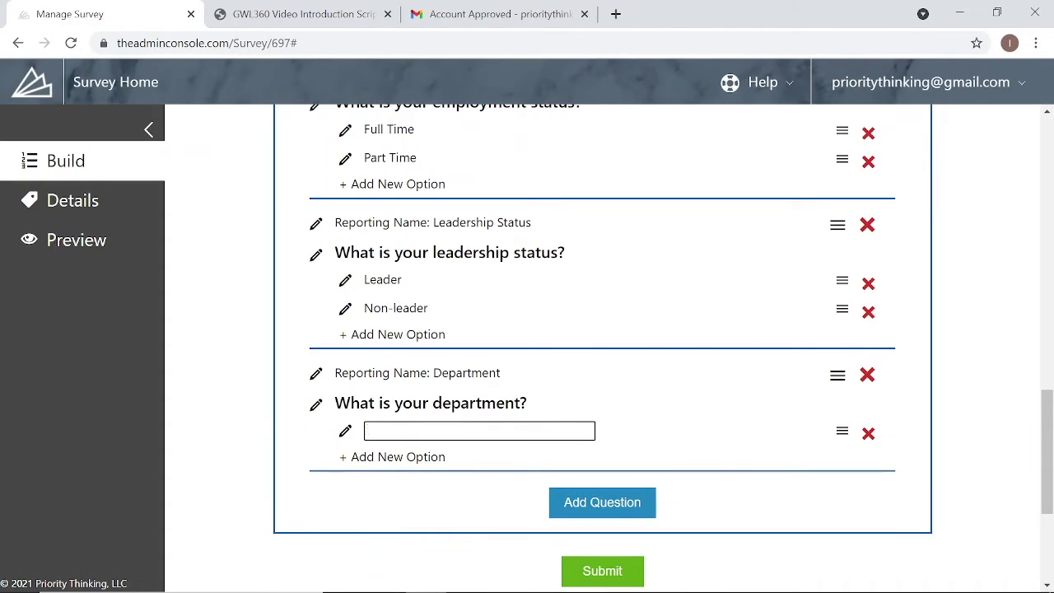
- Add Sales, Finance and IT as the department answer options
type("Sales")
key("Return")
type("Fian")
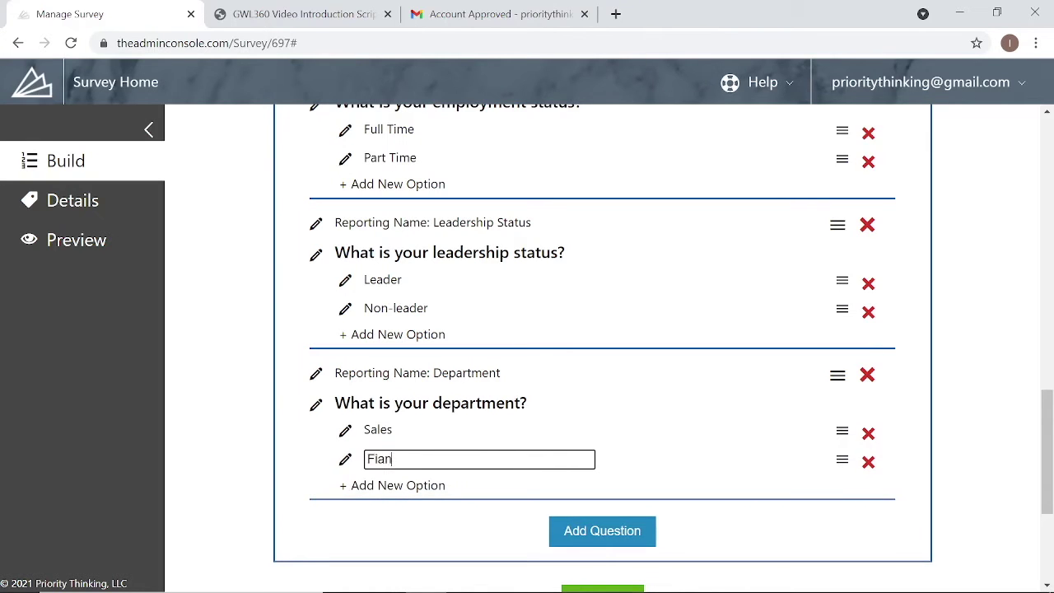
key("BackSpace")
type("nce")
key("Return")
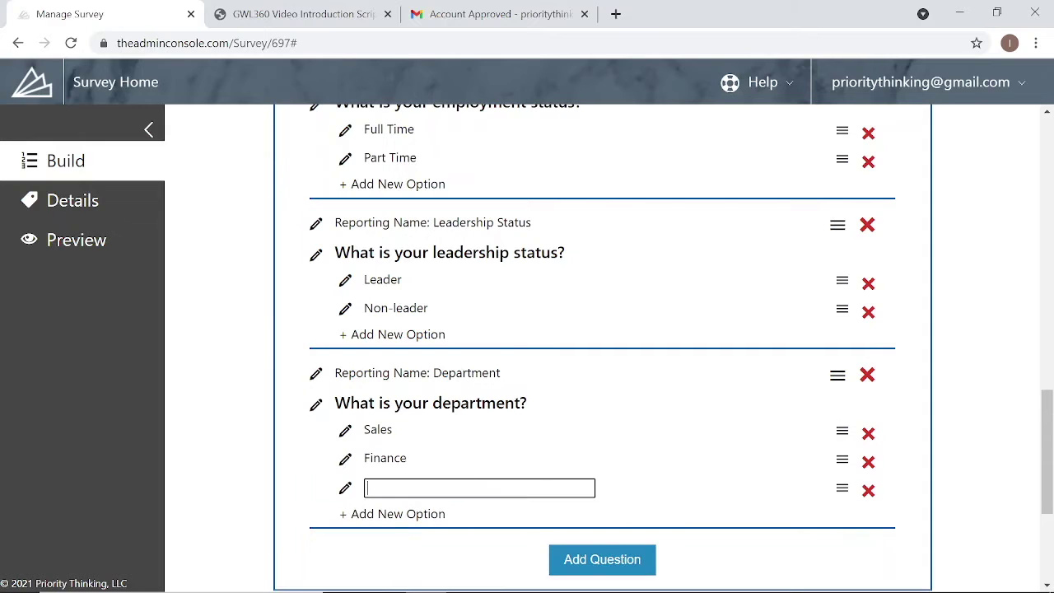
left_click(252, 486)
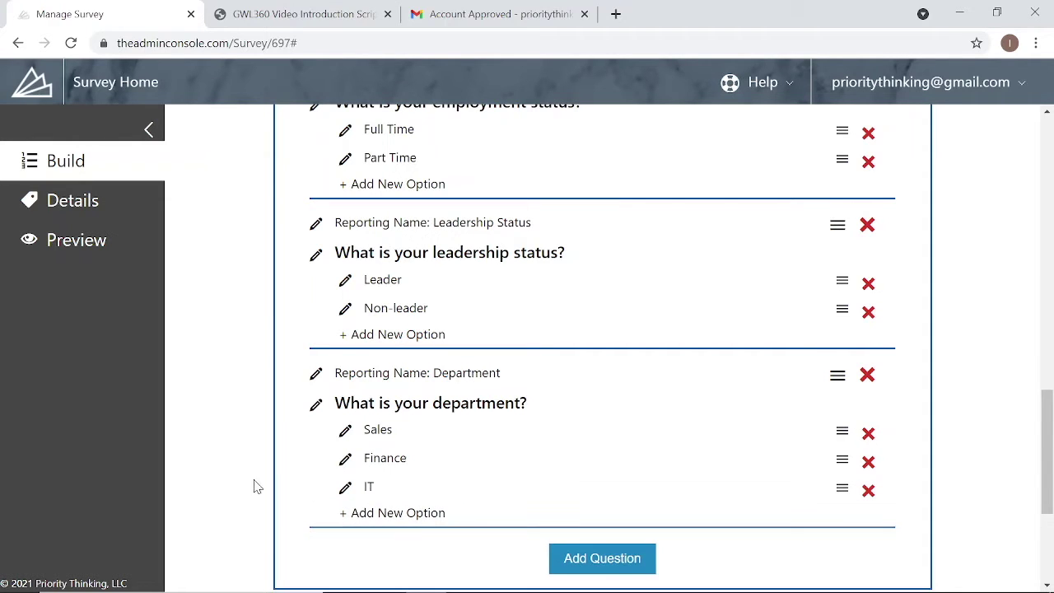
scroll(255, 485, "down", 2)
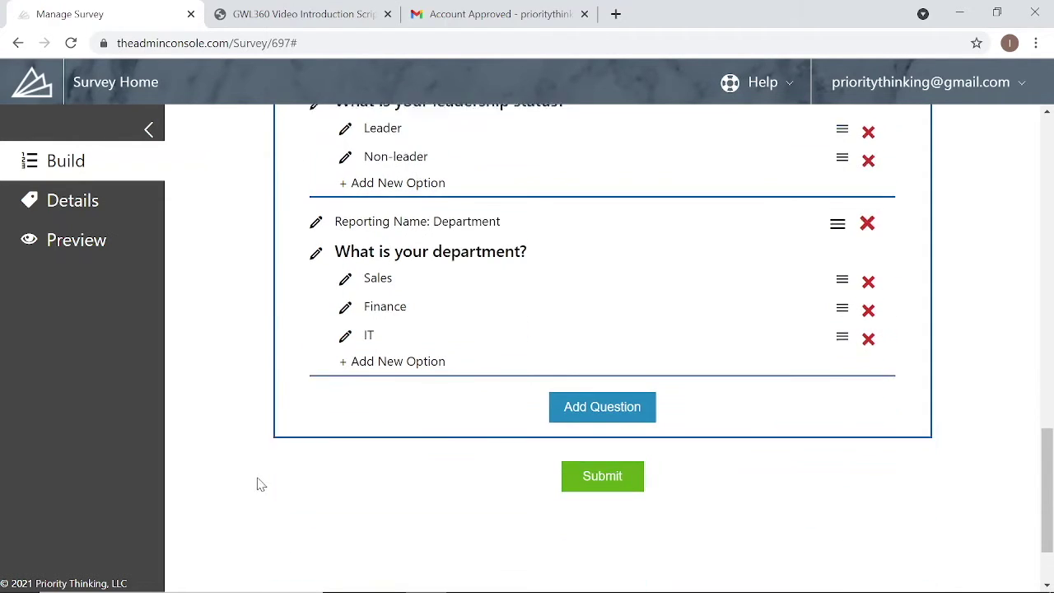
- Submit the demographic questions and reopen the Demographics tab to review them
left_click(593, 466)
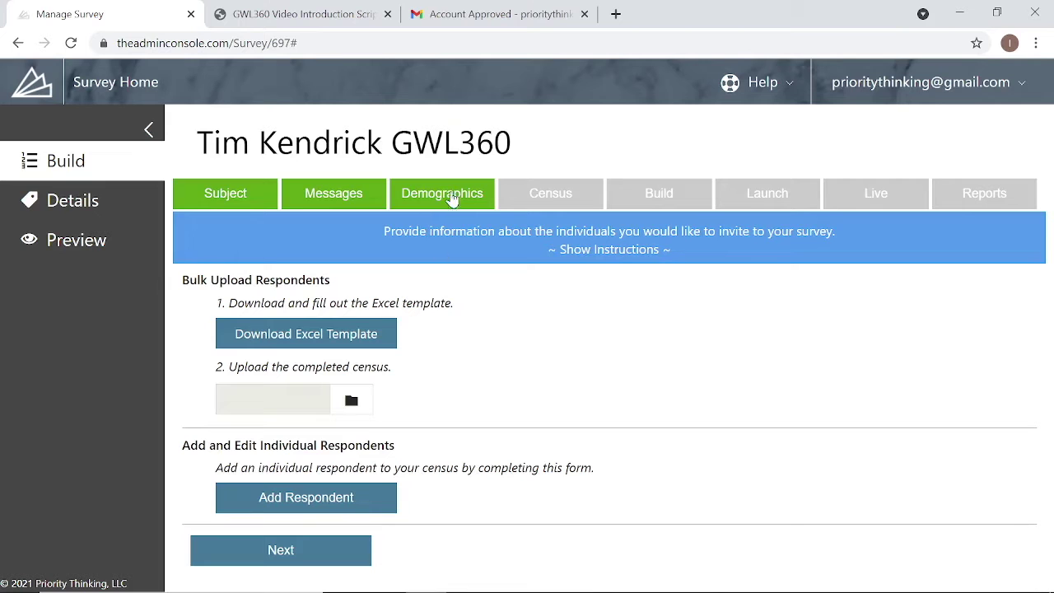
left_click(469, 202)
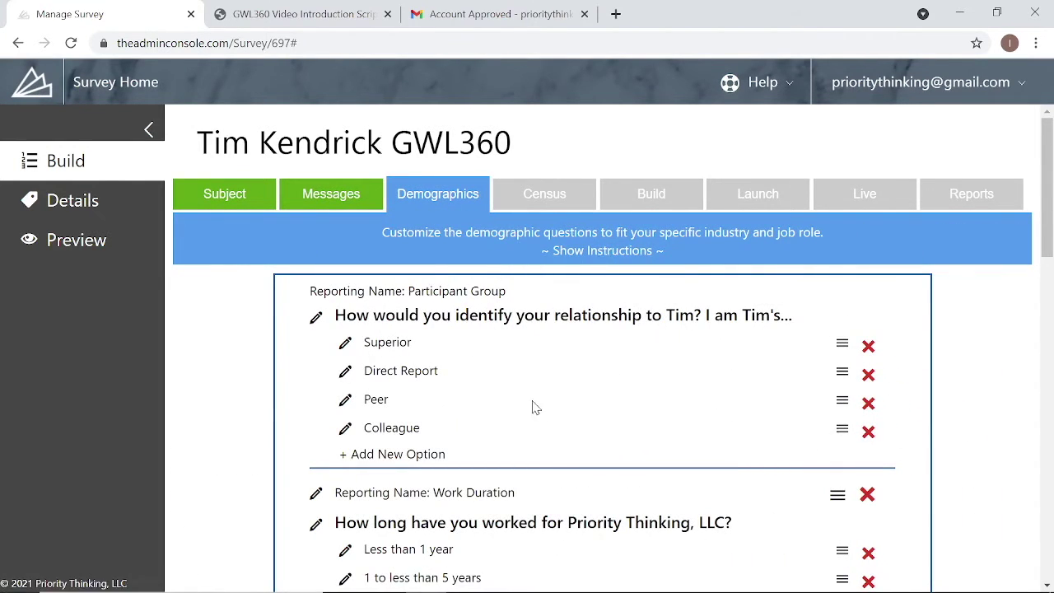
scroll(535, 407, "down", 15)
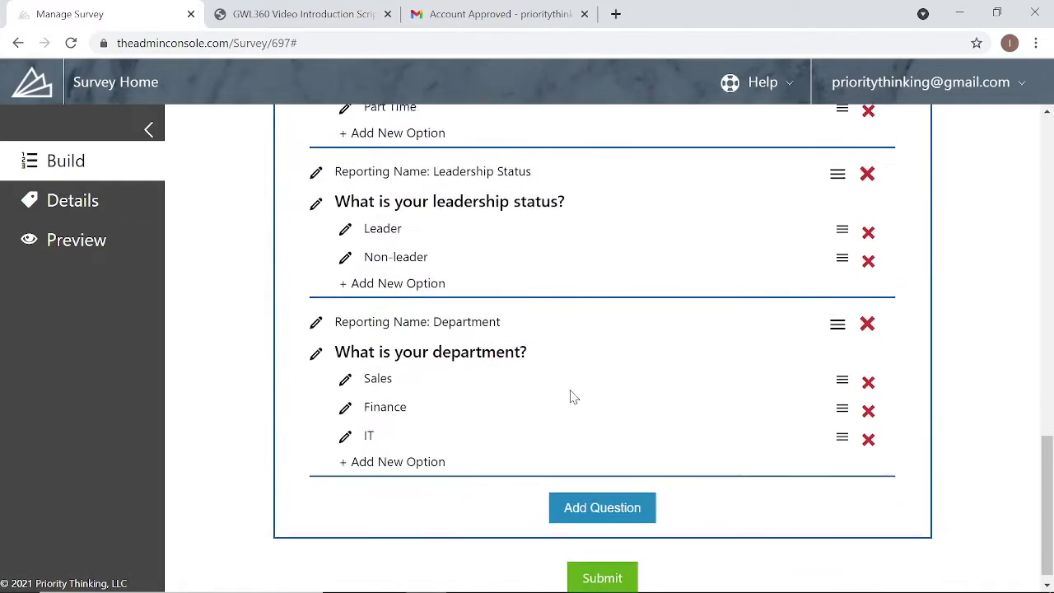
scroll(573, 397, "up", 15)
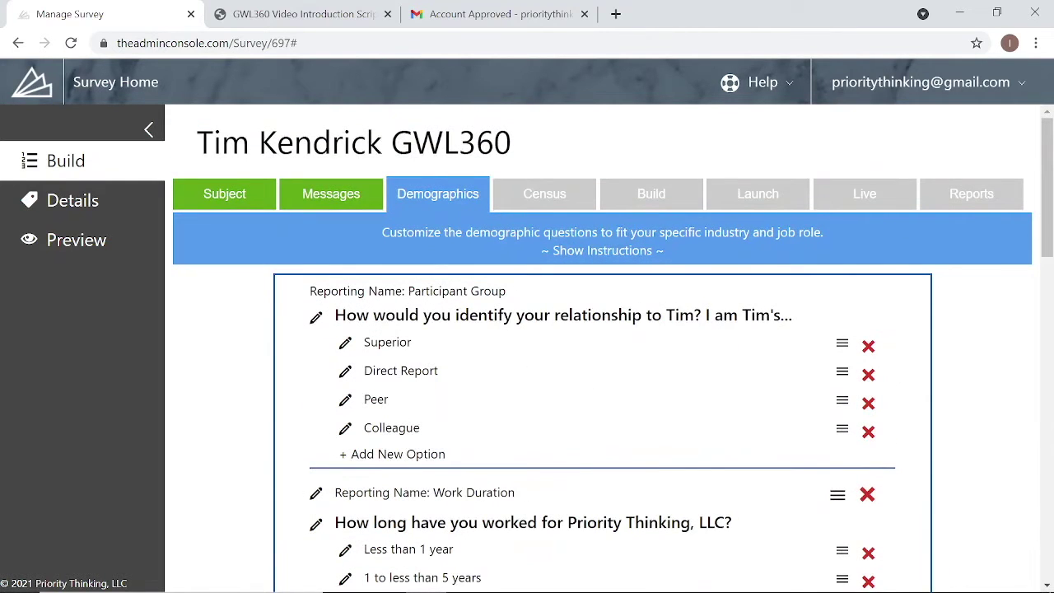
- Try reordering the Colleague answer option, then move on to the Census step
mouse_move(843, 426)
left_mouse_down()
mouse_move(846, 404)
mouse_move(841, 427)
left_mouse_up()
scroll(856, 494, "down", 2)
mouse_move(839, 331)
left_mouse_down()
mouse_move(842, 505)
mouse_move(840, 327)
left_mouse_up()
scroll(247, 383, "up", 2)
left_click(531, 204)
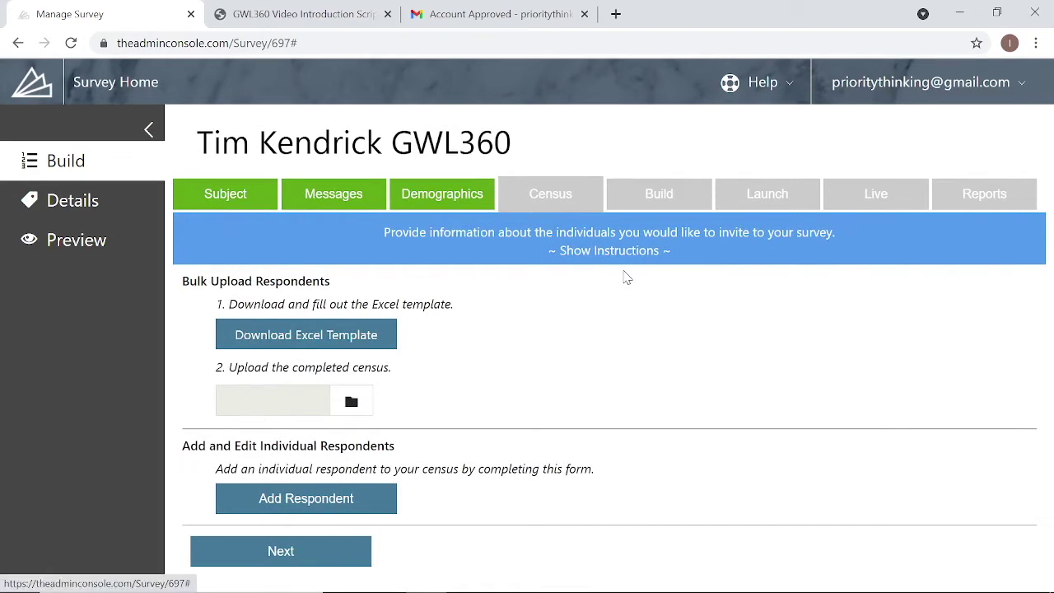
- Expand and read the Census step instructions, then collapse them again
left_click(590, 250)
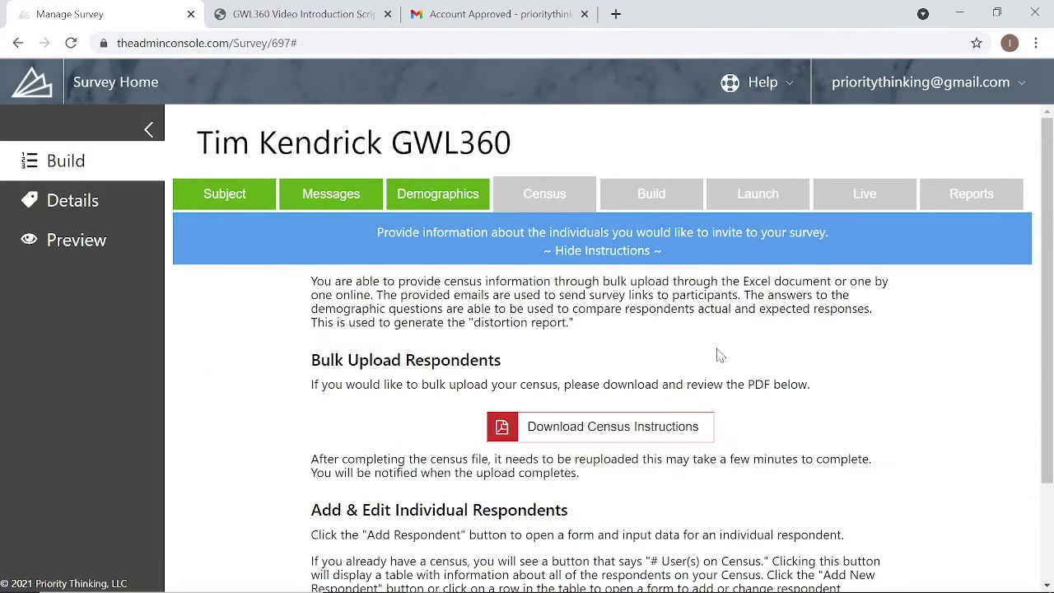
scroll(859, 359, "down", 1)
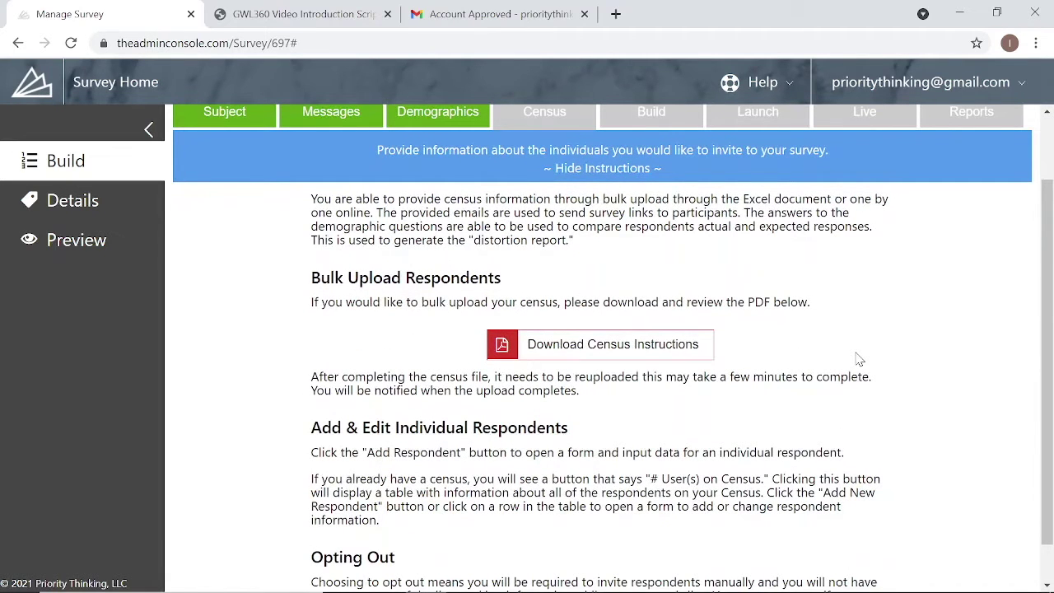
scroll(858, 359, "up", 2)
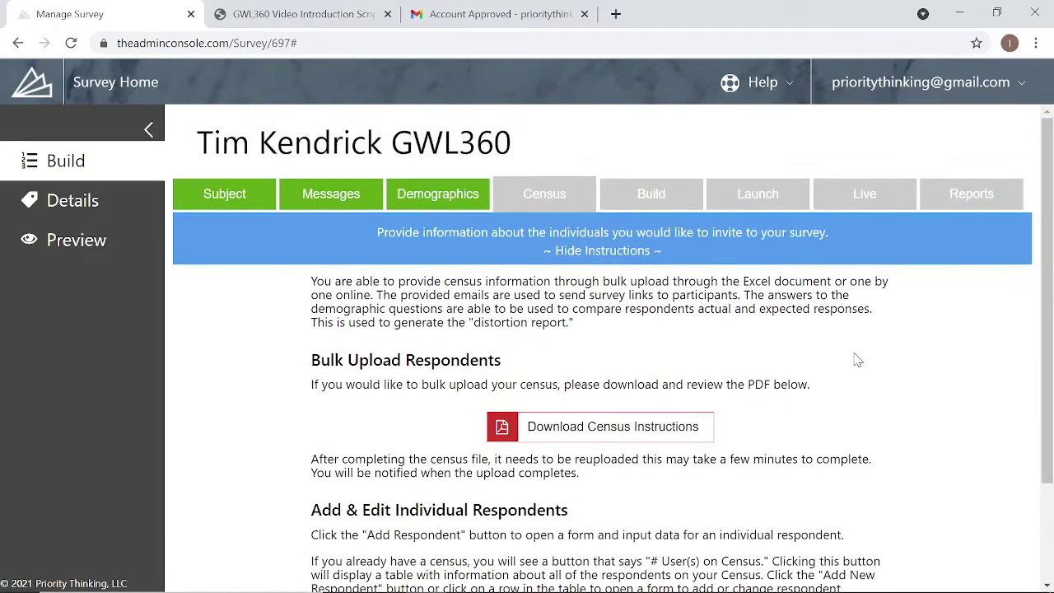
left_click(576, 254)
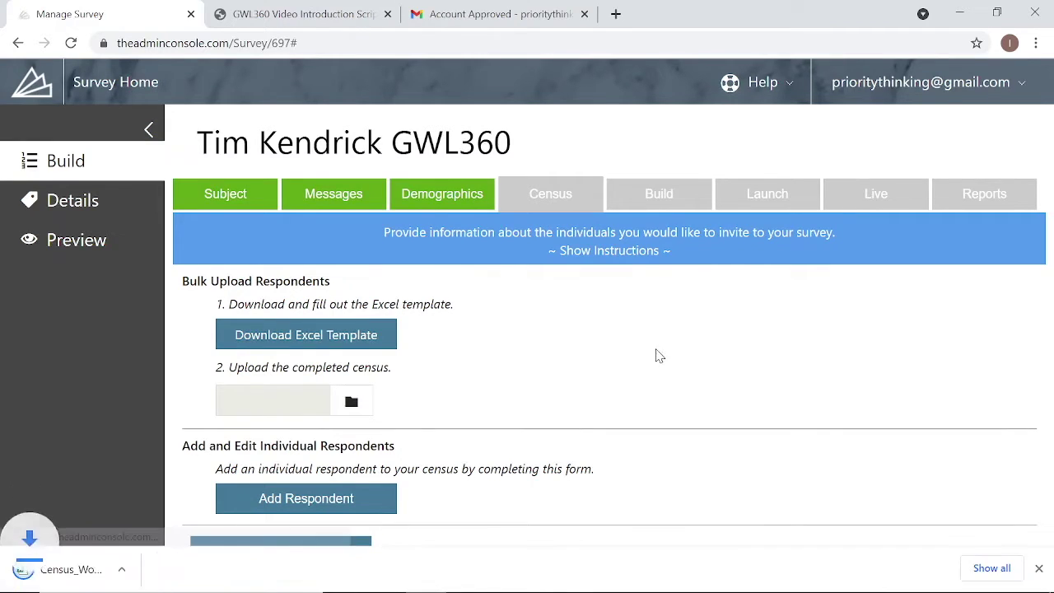
- Open the downloaded census .xlsx in Excel and dismiss the Document Recovery list
left_click(94, 570)
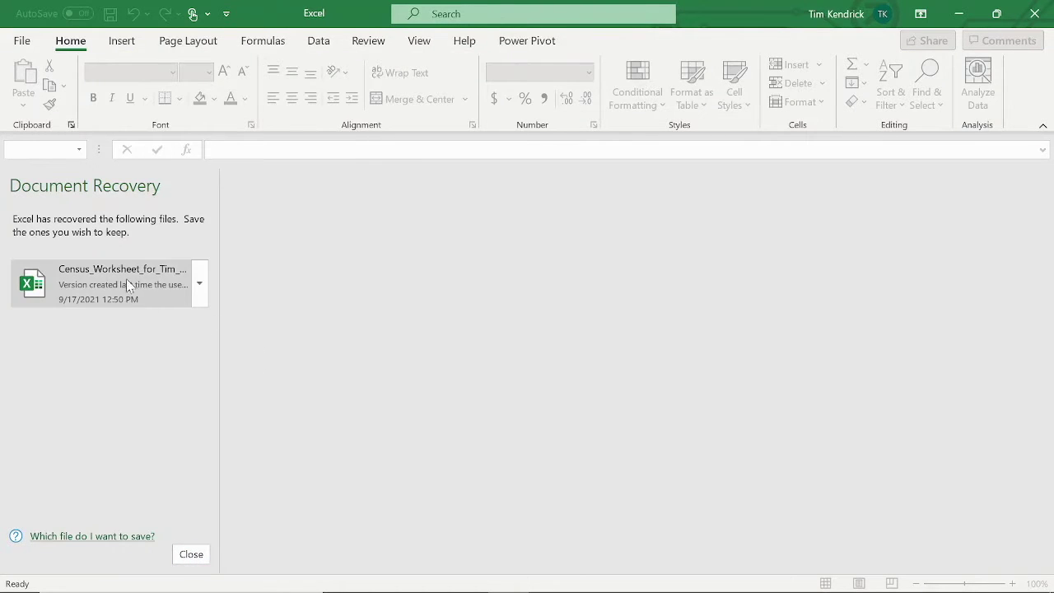
left_click(143, 282)
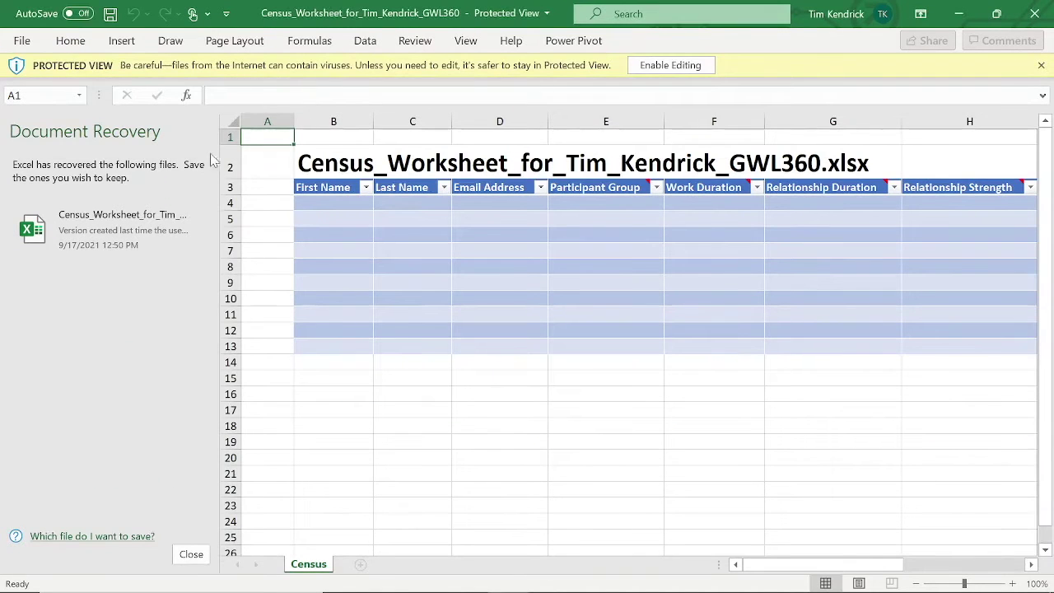
left_click(194, 563)
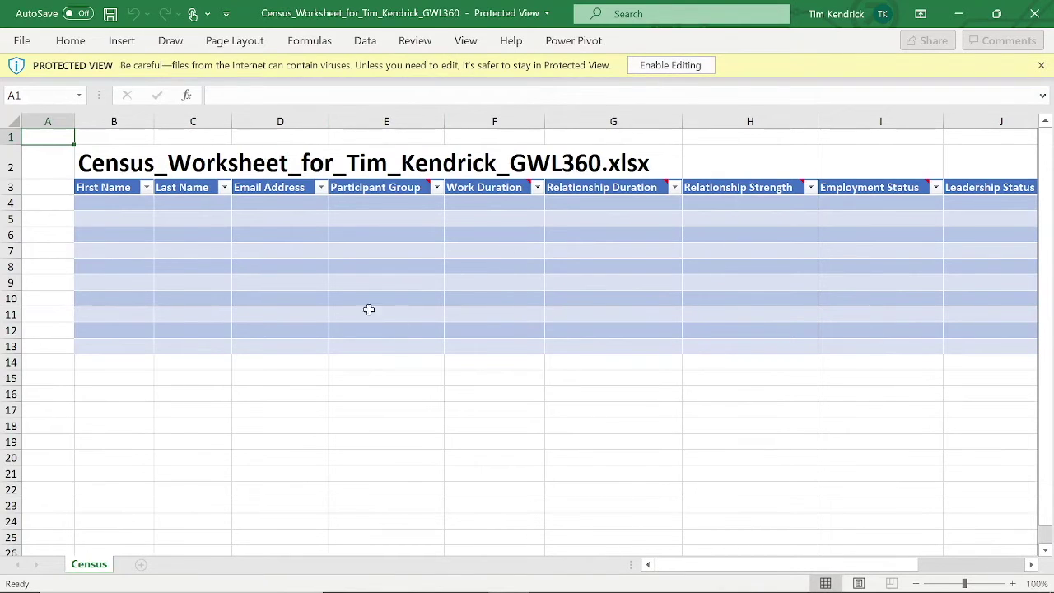
- Enable editing on the census worksheet and inspect the row 4 respondent cells
left_click(101, 202)
left_click_drag(127, 200, 233, 205)
left_click(241, 205)
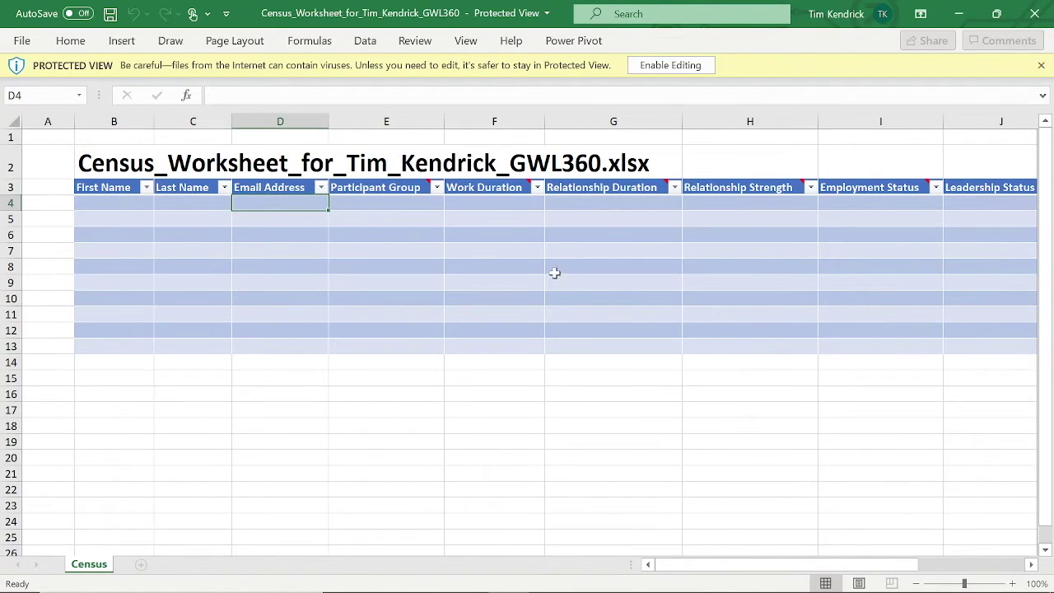
left_click(431, 204)
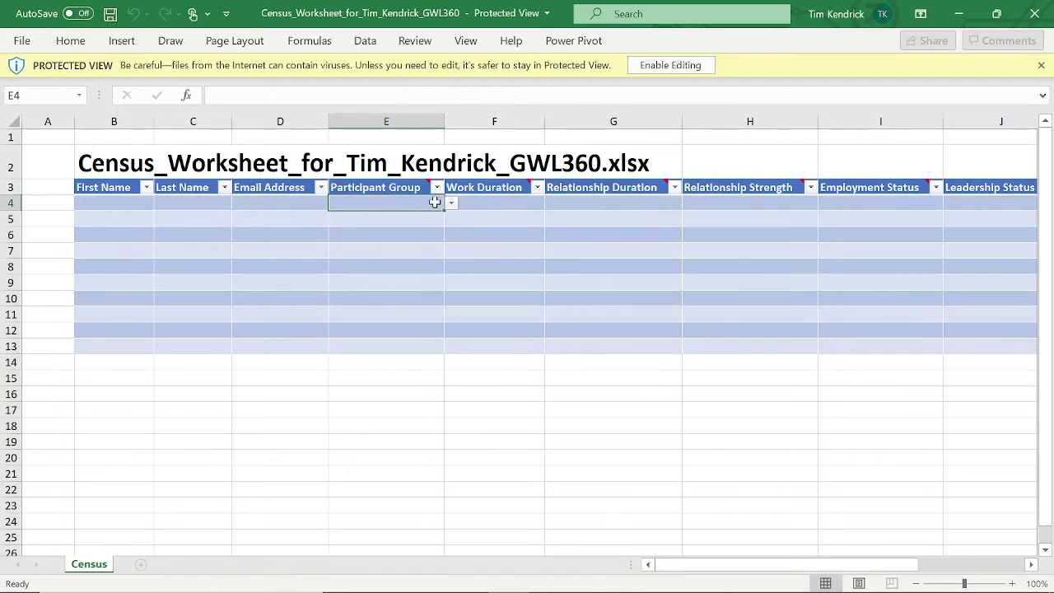
left_click(387, 219)
left_click(428, 296)
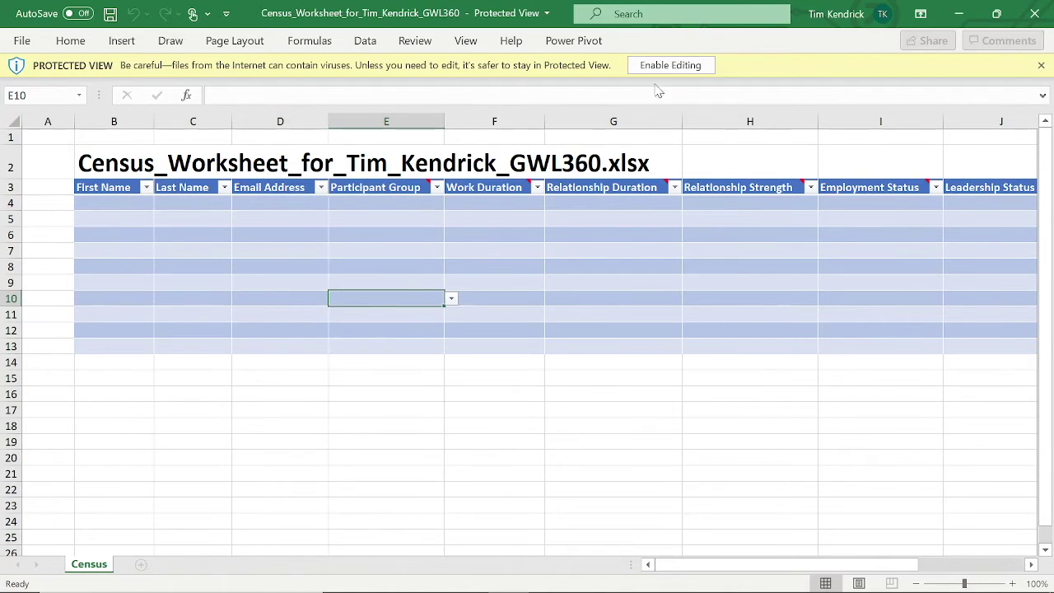
left_click(670, 65)
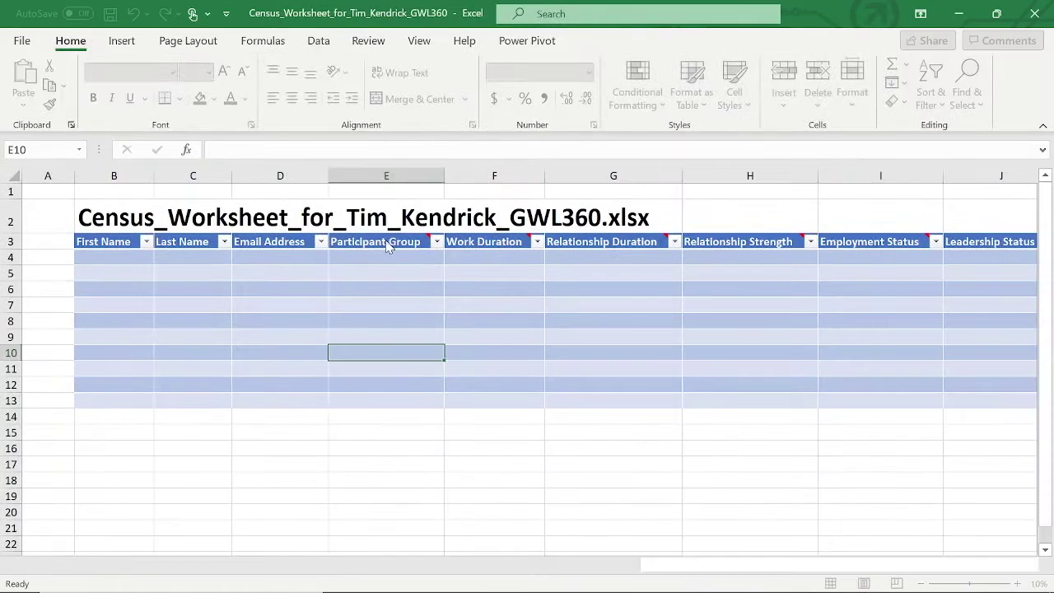
left_click(390, 242)
- Set Participant Group cells E4 and E5 to Direct Report
left_click(408, 322)
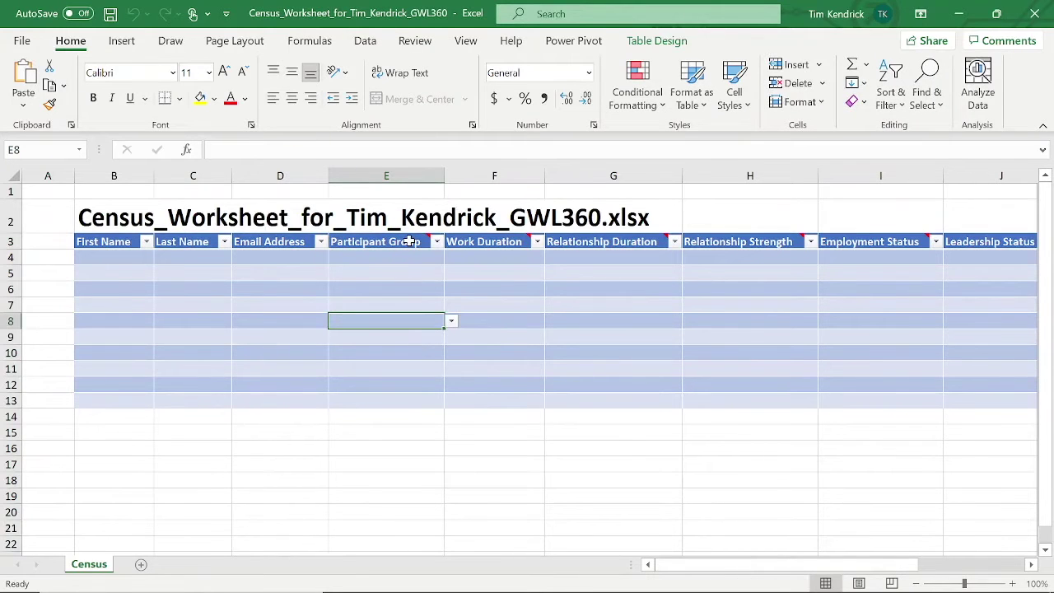
mouse_move(409, 242)
left_click(404, 241)
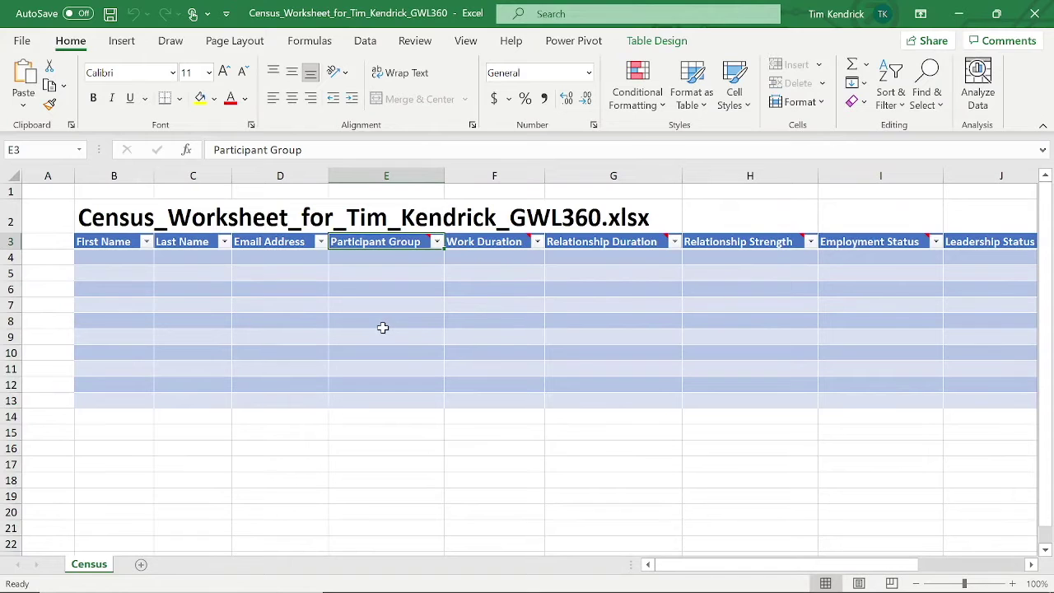
left_click(428, 259)
left_click(452, 259)
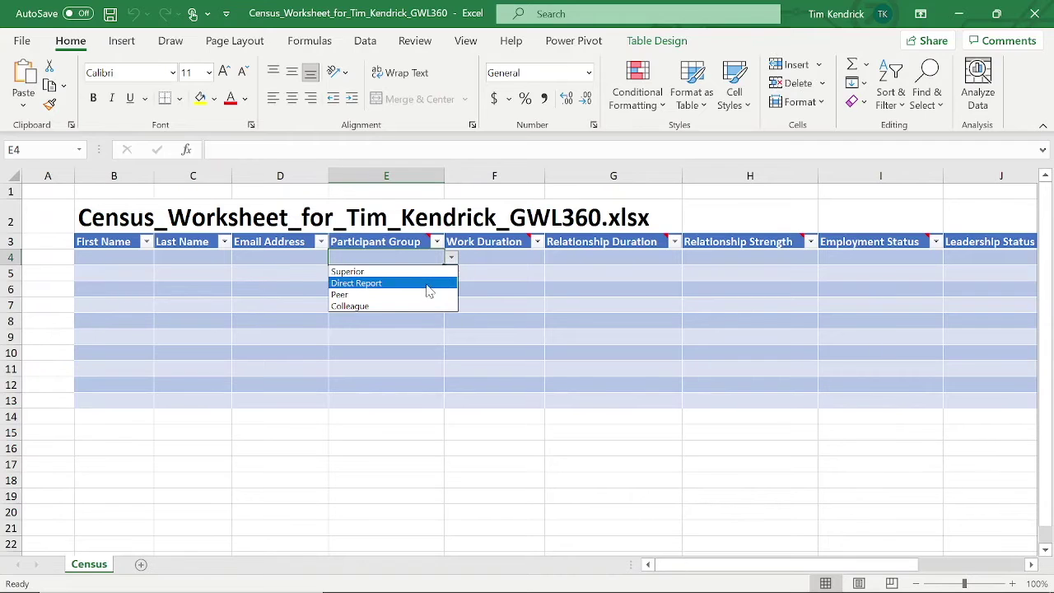
left_click(428, 283)
left_click(417, 334)
left_click(428, 274)
left_click(451, 274)
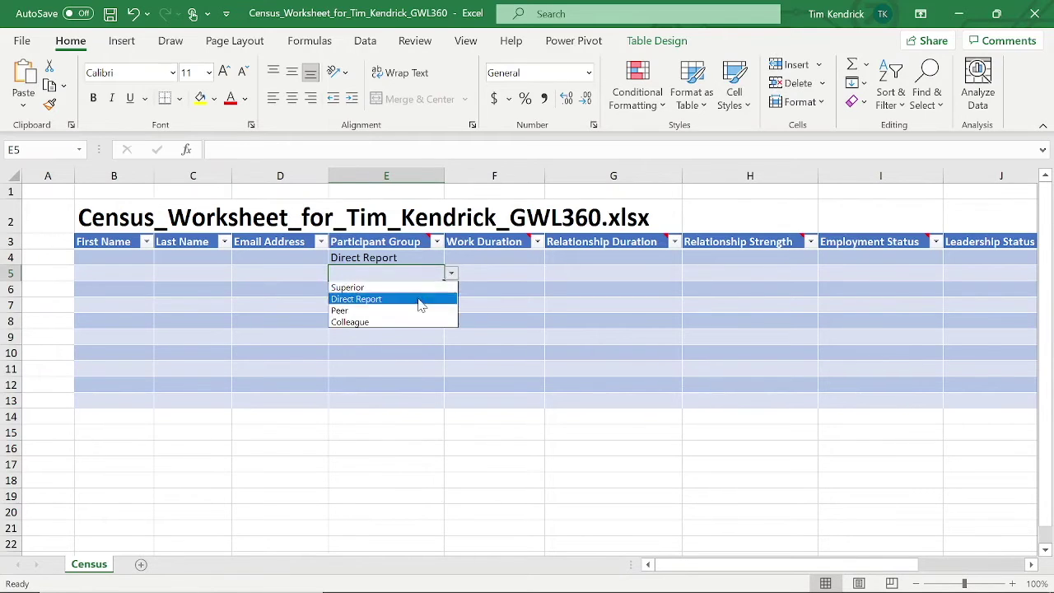
left_click(419, 302)
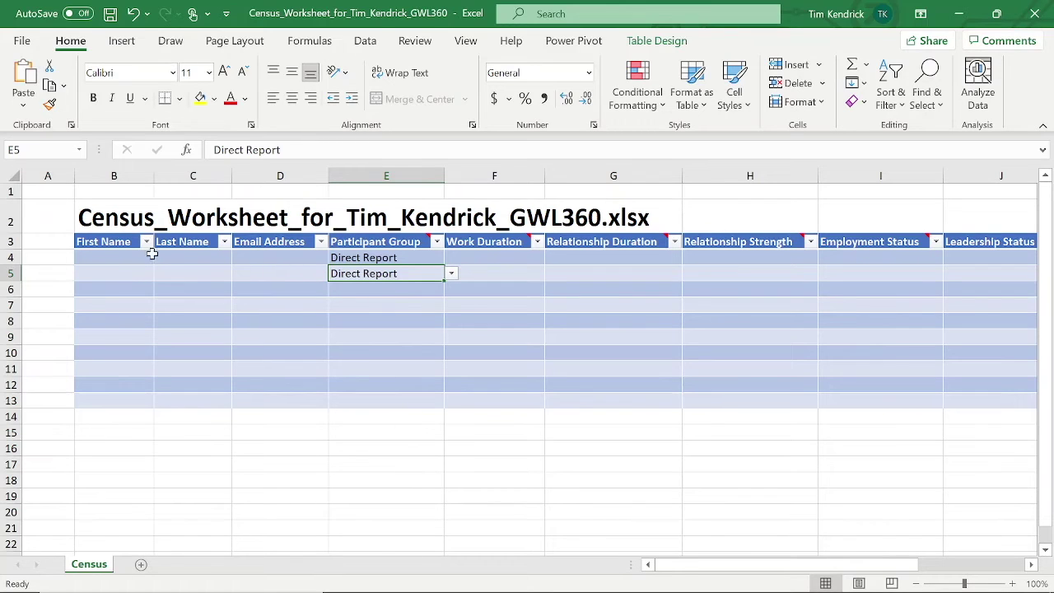
- Set Work Duration F6 to '5 to less than 10 years' and Relationship Duration G10 to 'Less than 1 year'
left_click_drag(130, 257, 304, 402)
left_click(363, 365)
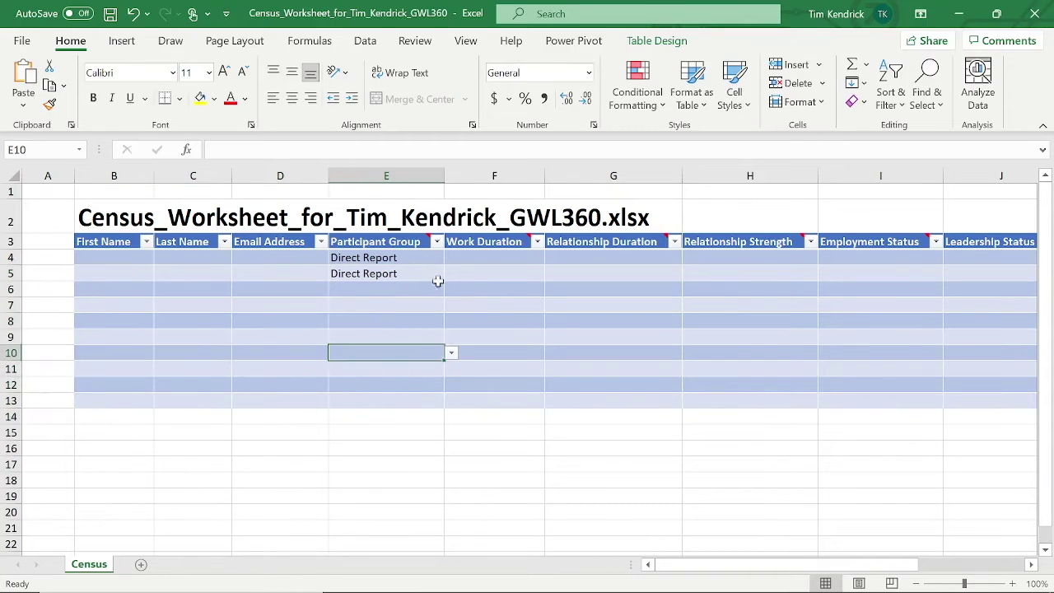
left_click(539, 290)
left_click(552, 290)
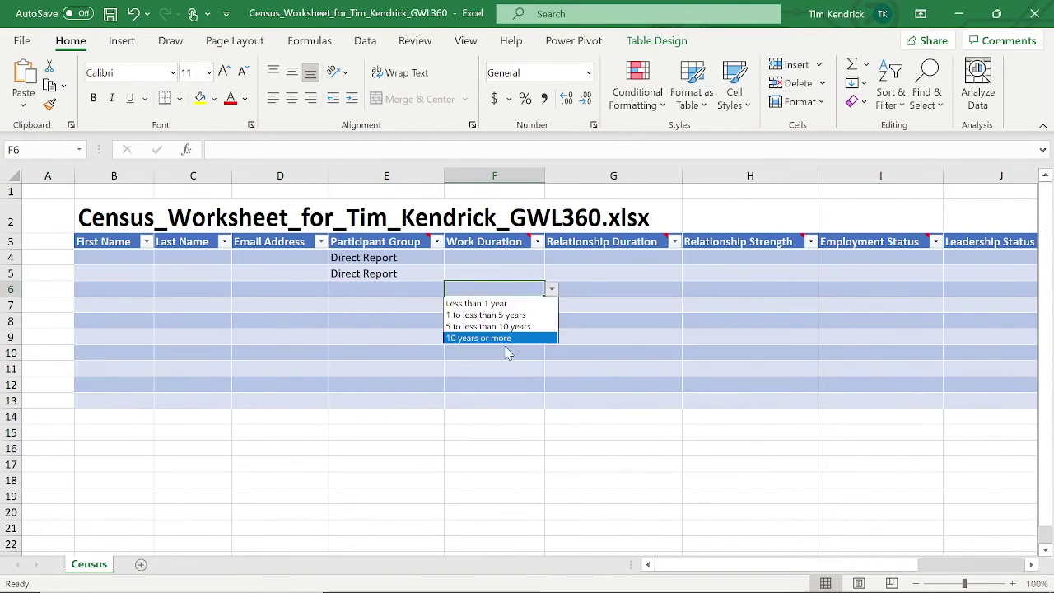
left_click(486, 325)
left_click(664, 352)
left_click(689, 352)
left_click(651, 367)
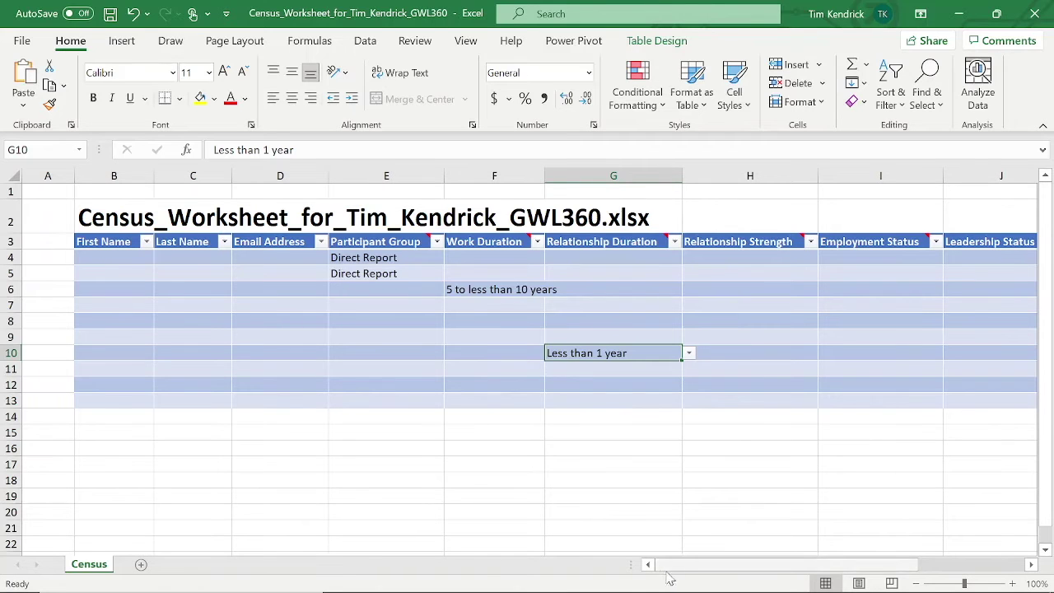
- Scroll the Census sheet back to column A and close the workbook
left_click_drag(680, 564, 792, 561)
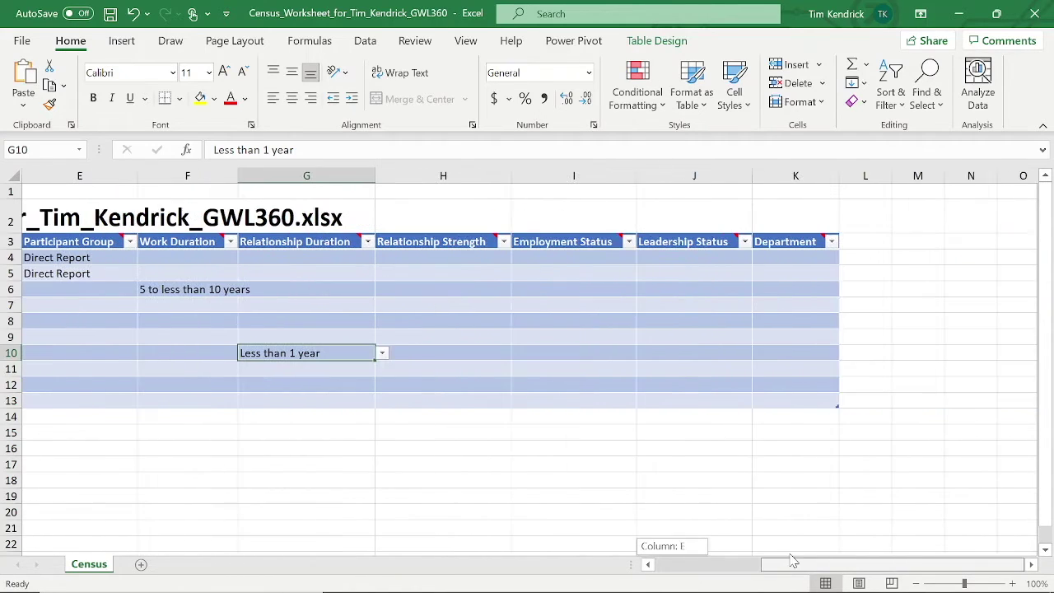
left_click(383, 278)
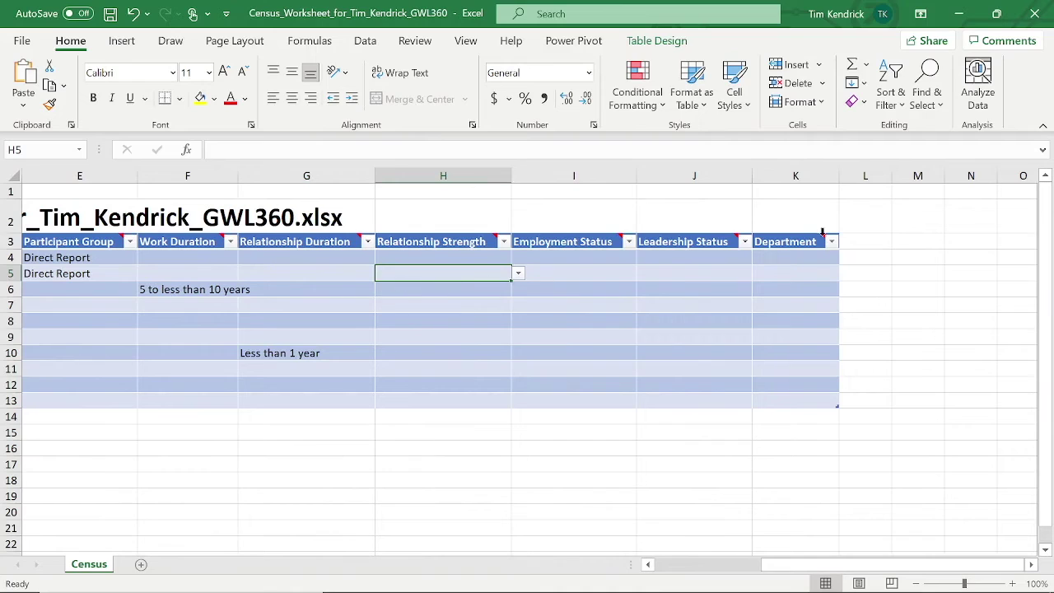
mouse_move(783, 245)
left_click_drag(780, 565, 651, 566)
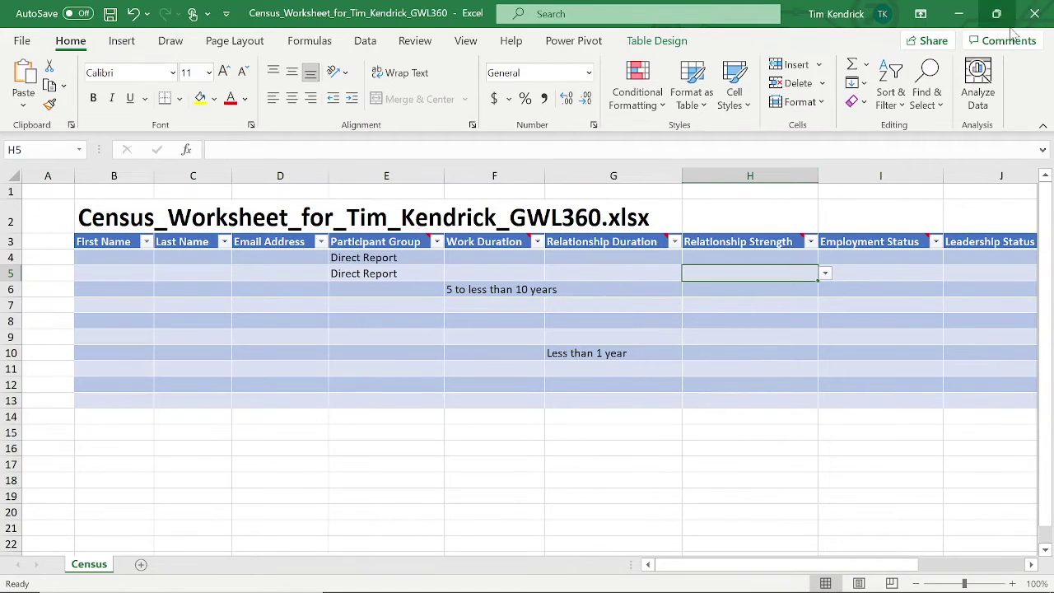
left_click(1035, 13)
- Discard the Excel changes and add a sample respondent with first name, last name and email address
left_click(527, 330)
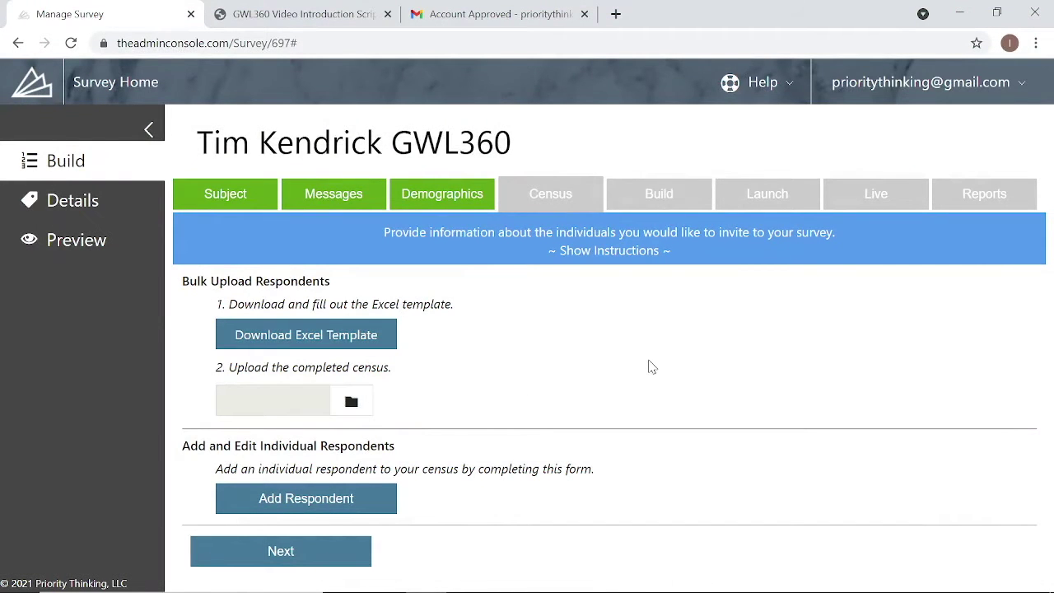
left_click(345, 500)
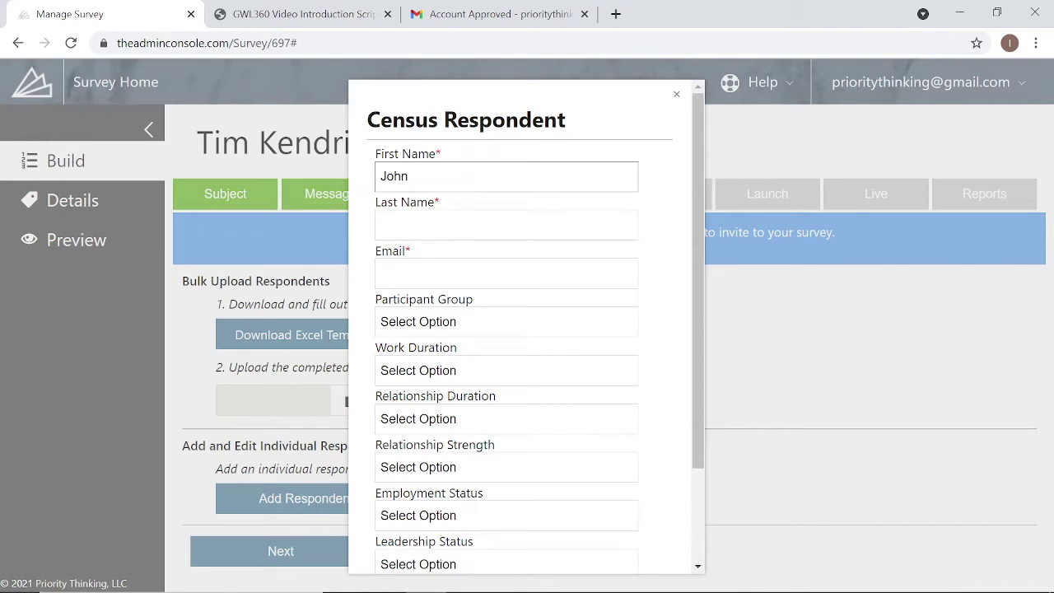
key("Tab")
key("Tab")
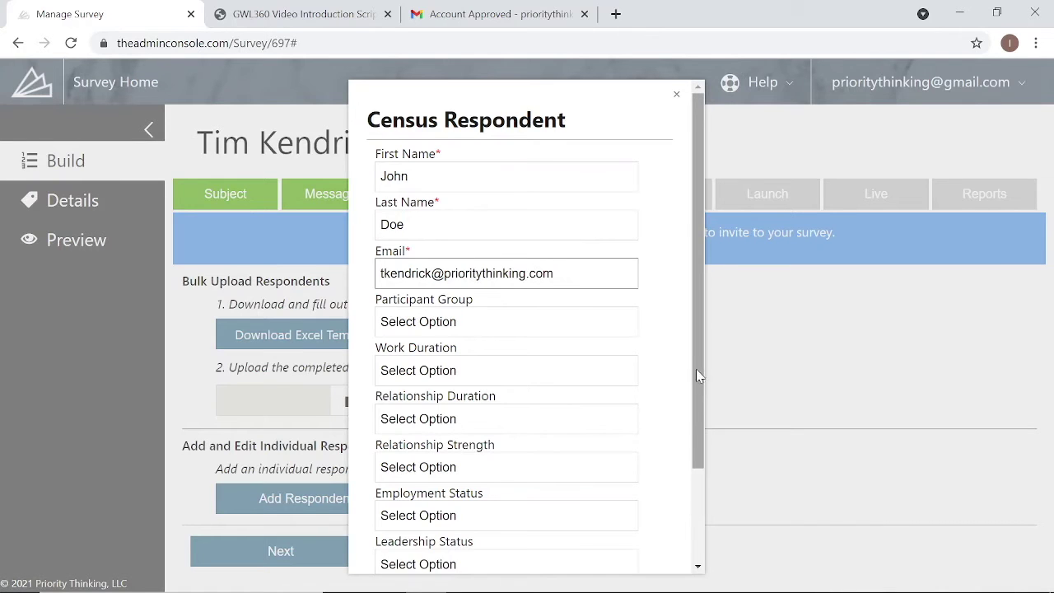
left_click_drag(696, 369, 700, 474)
left_click(484, 540)
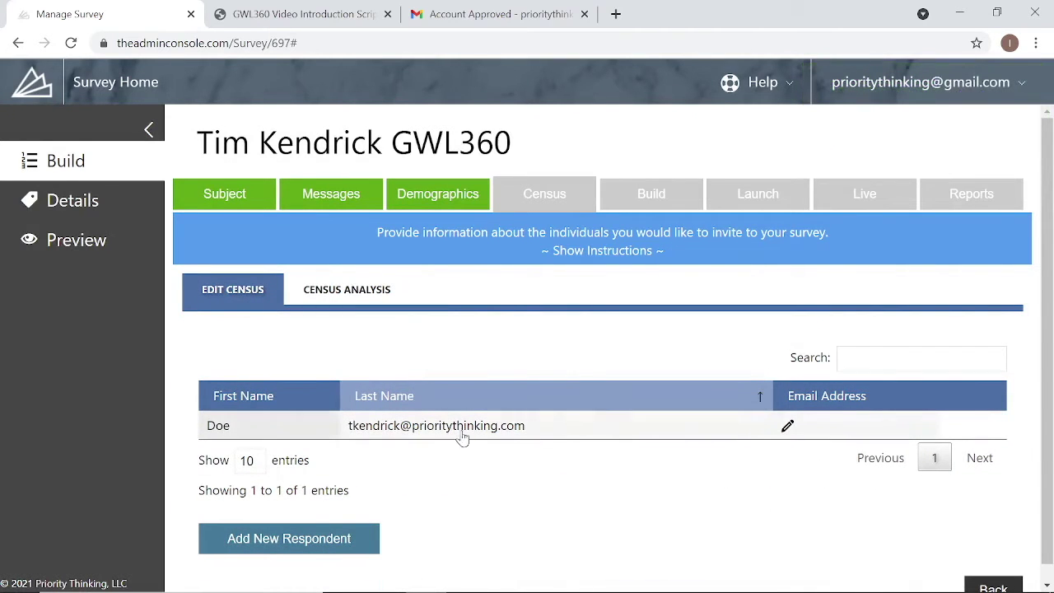
scroll(484, 443, "down", 1)
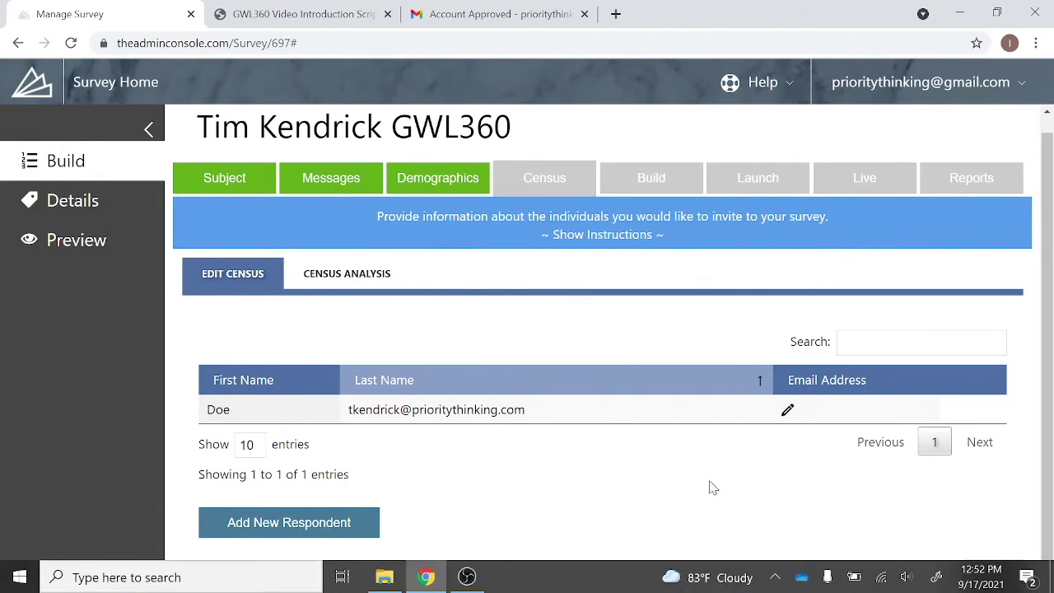
left_click(479, 416)
scroll(635, 302, "up", 5)
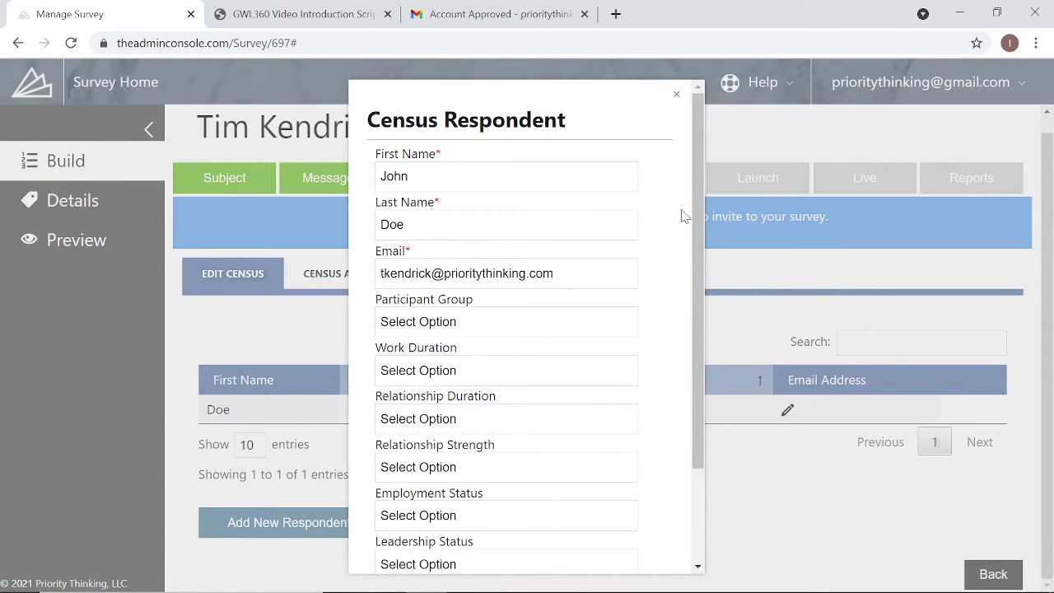
left_click(561, 322)
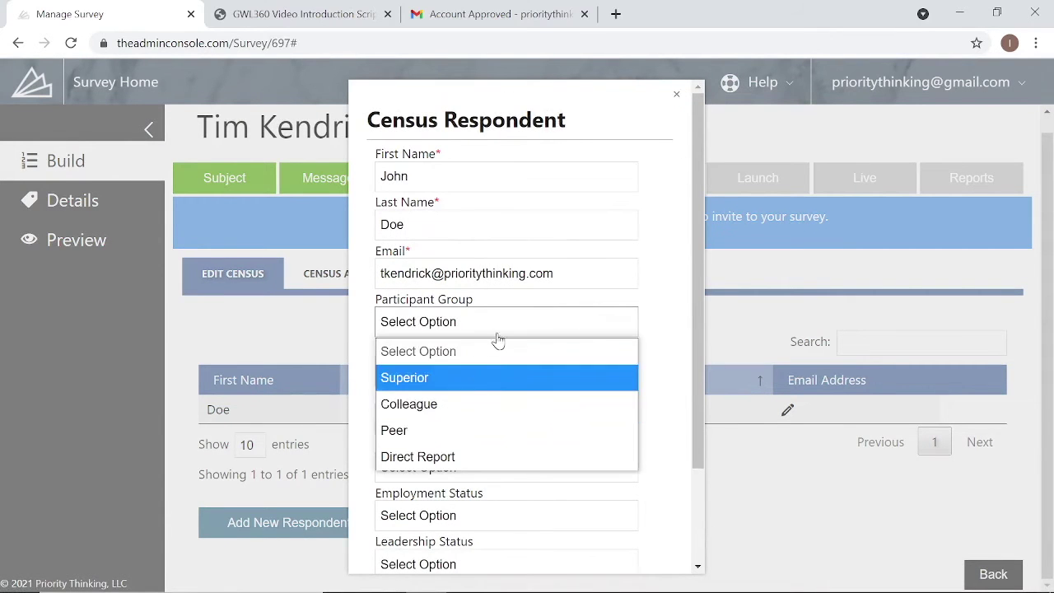
left_click(672, 256)
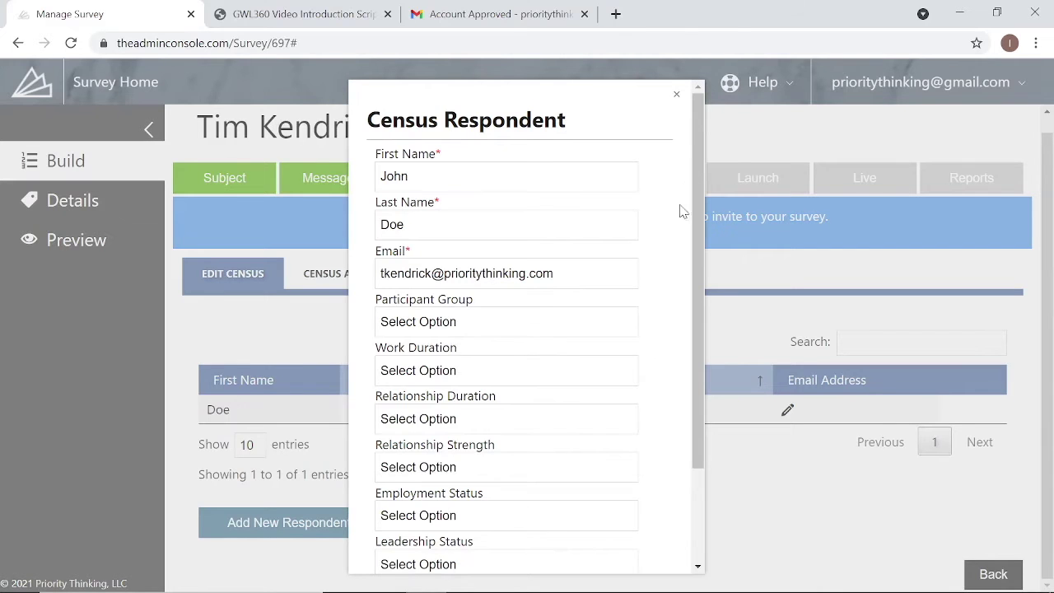
left_click(676, 94)
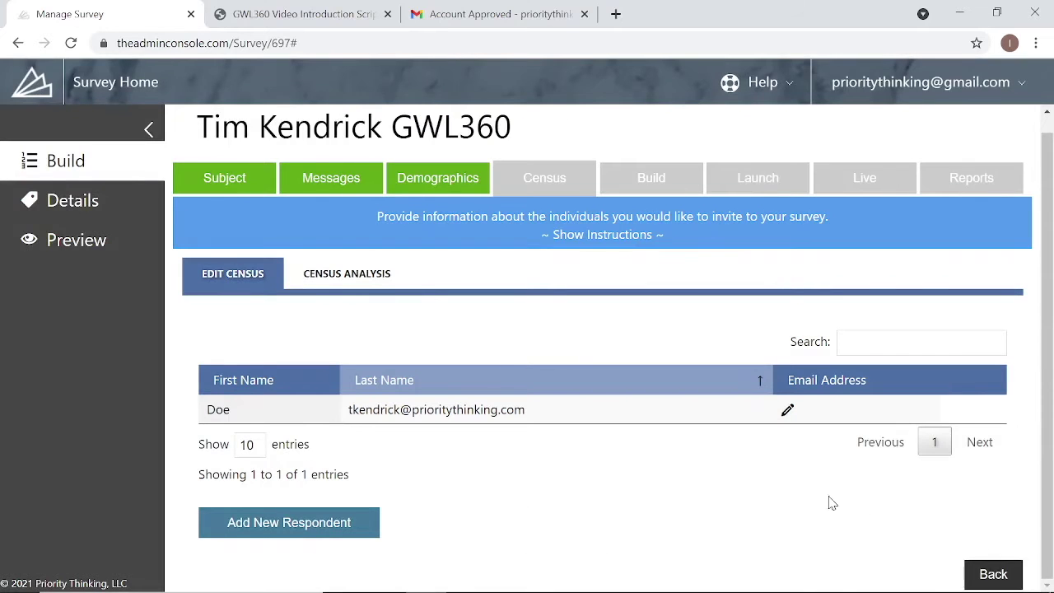
- Return from the census list and step through Subject, Messages, Demographics and Census to Build
left_click(994, 574)
scroll(502, 403, "down", 1)
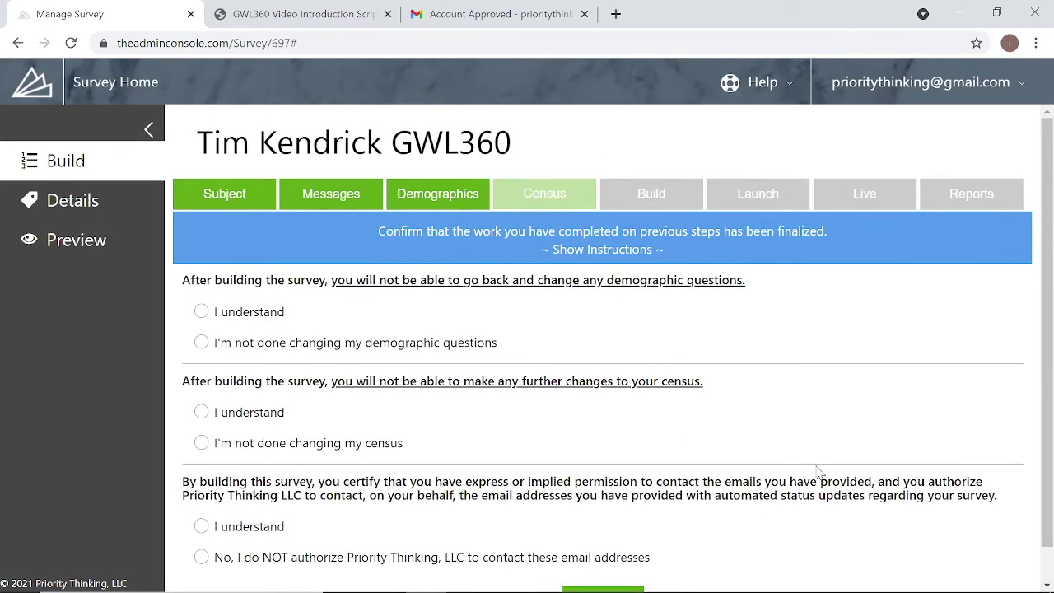
scroll(821, 473, "down", 1)
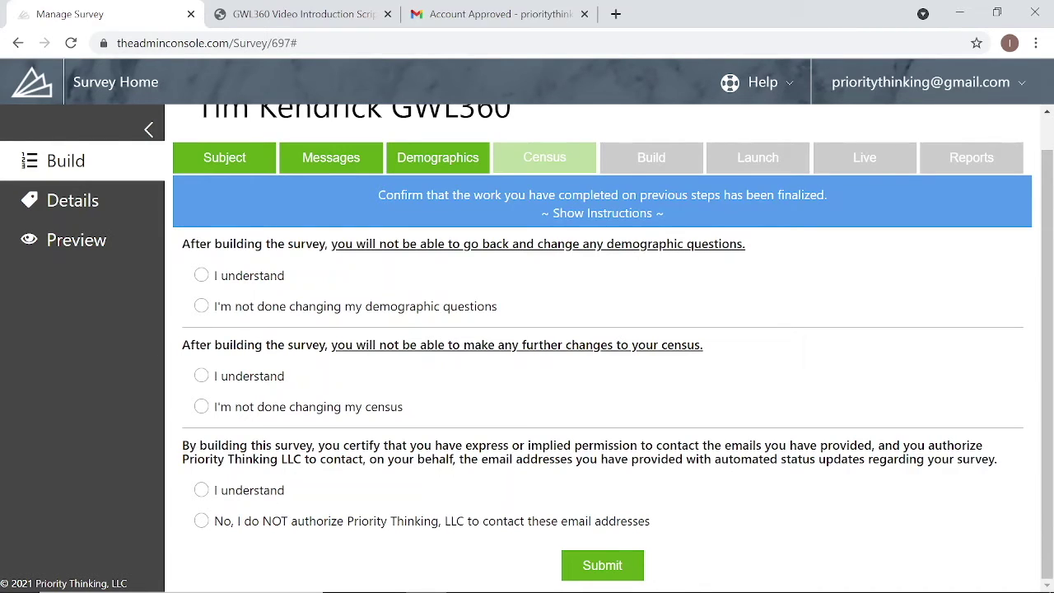
left_click(221, 168)
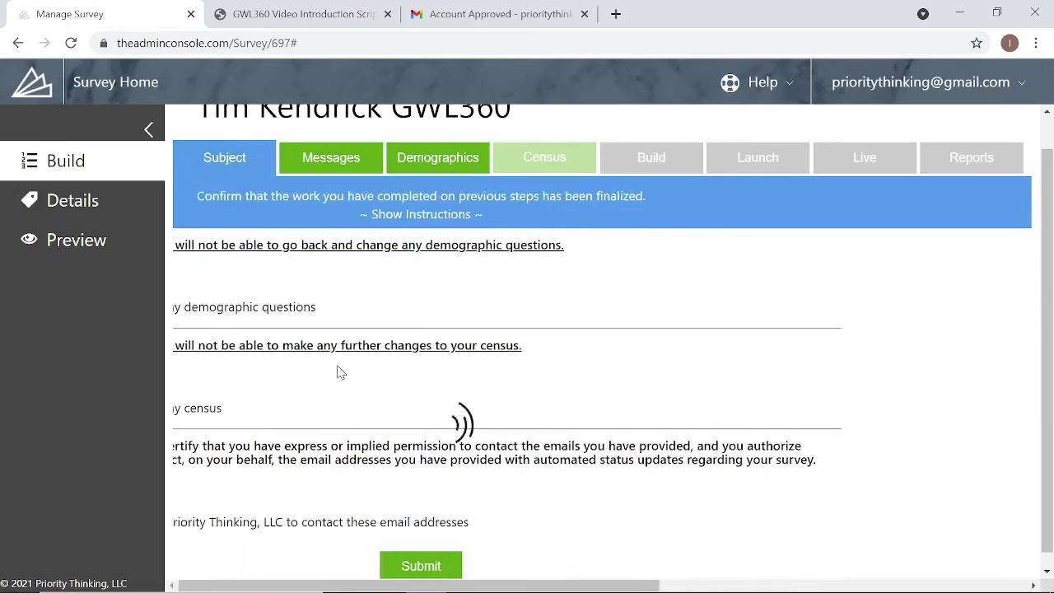
scroll(337, 370, "up", 1)
left_click(348, 195)
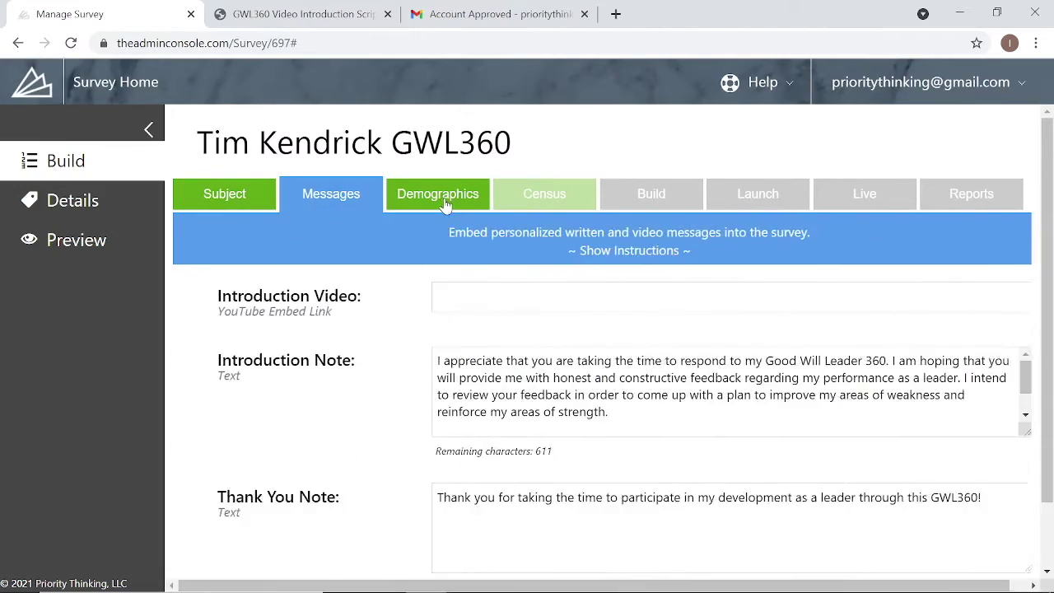
left_click(447, 203)
left_click(573, 207)
left_click(651, 198)
- Answer 'I understand' for the demographics, census and email-authorisation confirmations
left_click(251, 319)
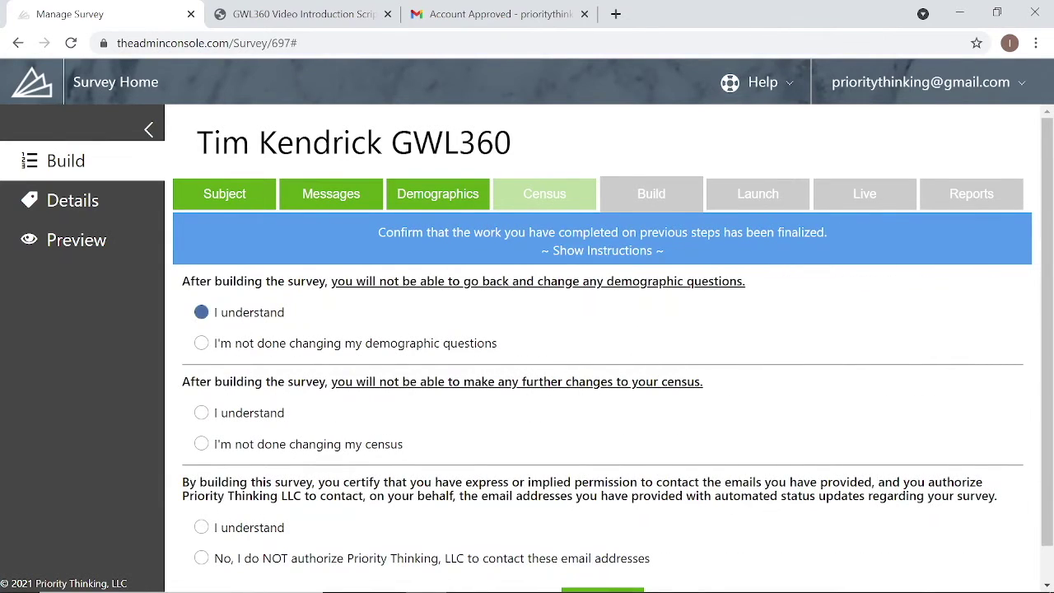
left_click(268, 409)
scroll(713, 430, "down", 1)
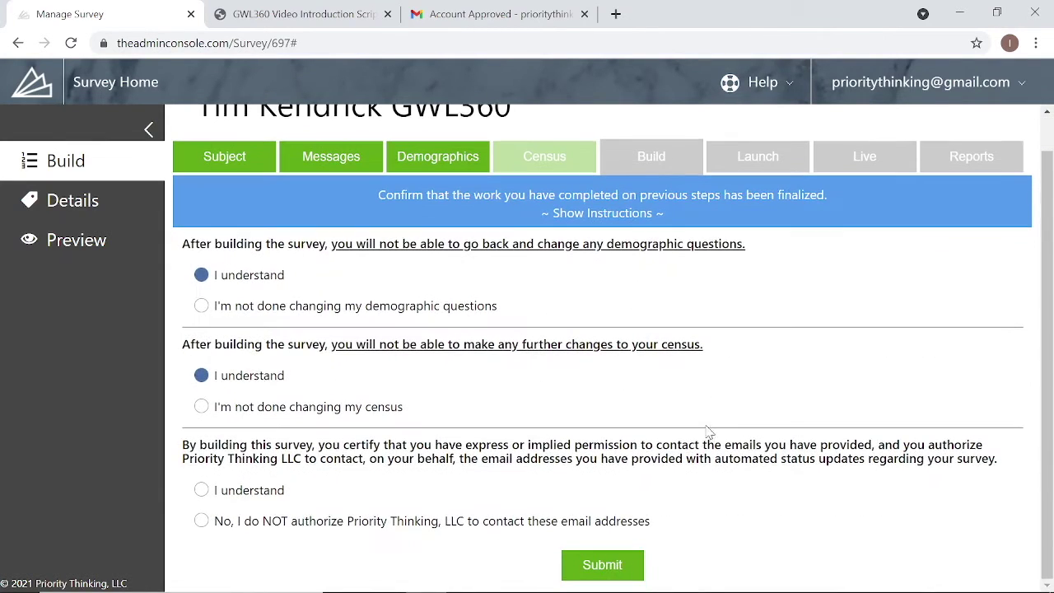
left_click(239, 495)
left_click_drag(319, 445, 434, 444)
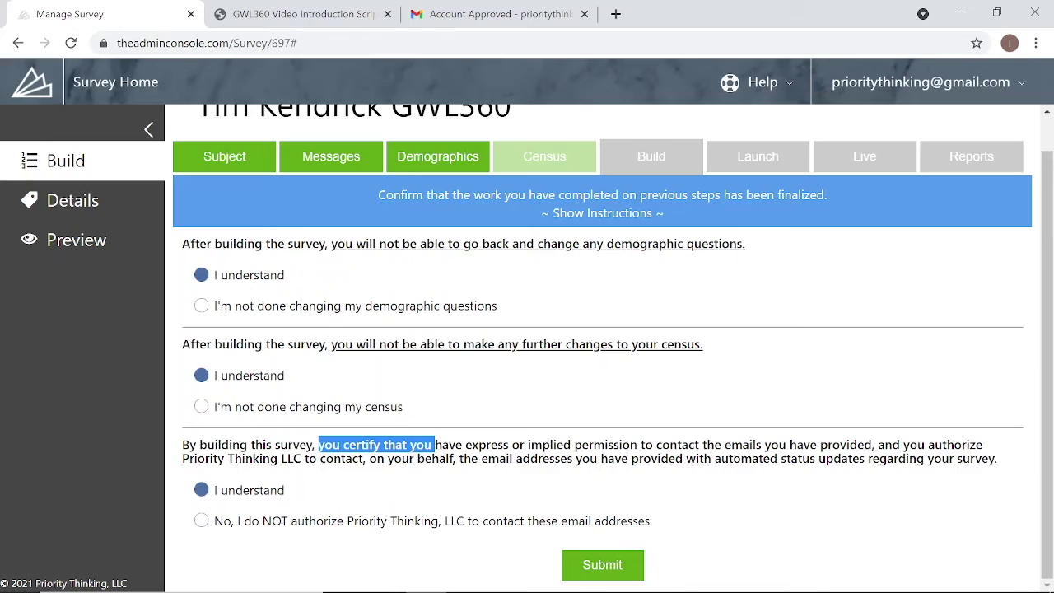
left_click(435, 446)
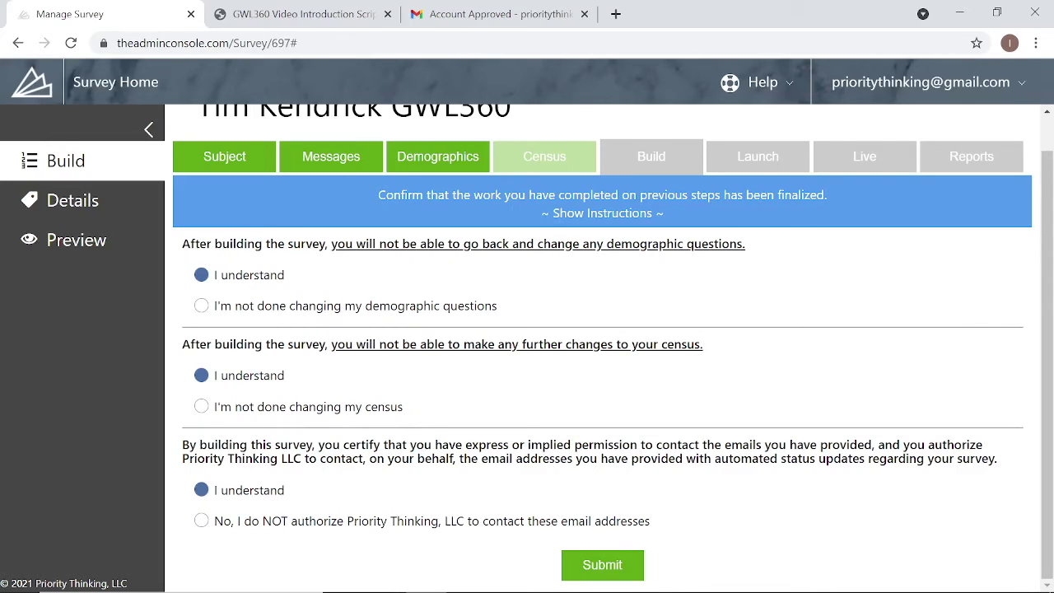
- Submit the Build confirmations and reveal the launch setup instructions
left_click(603, 568)
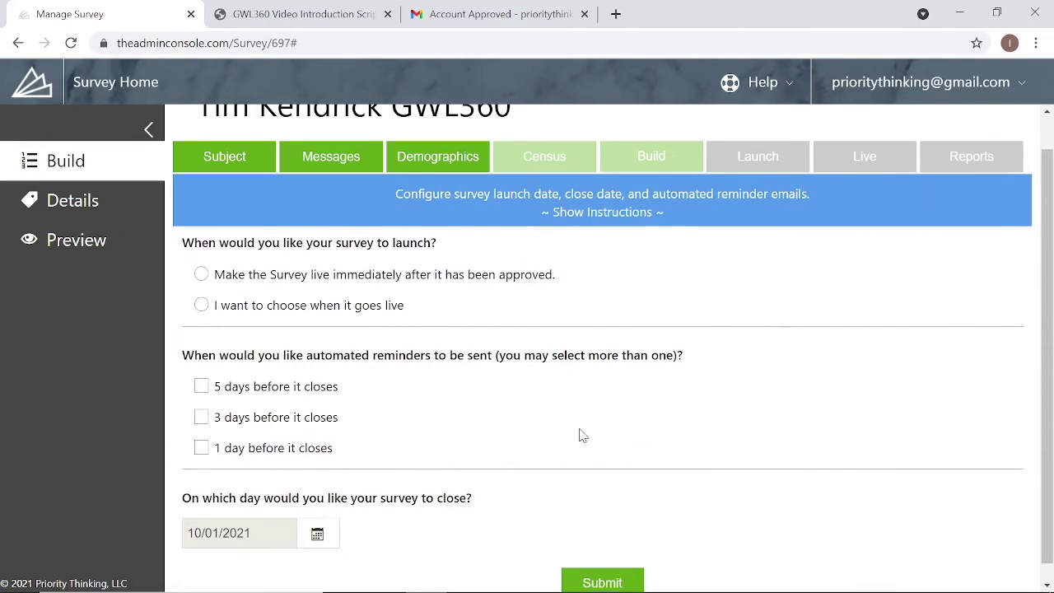
scroll(584, 426, "down", 1)
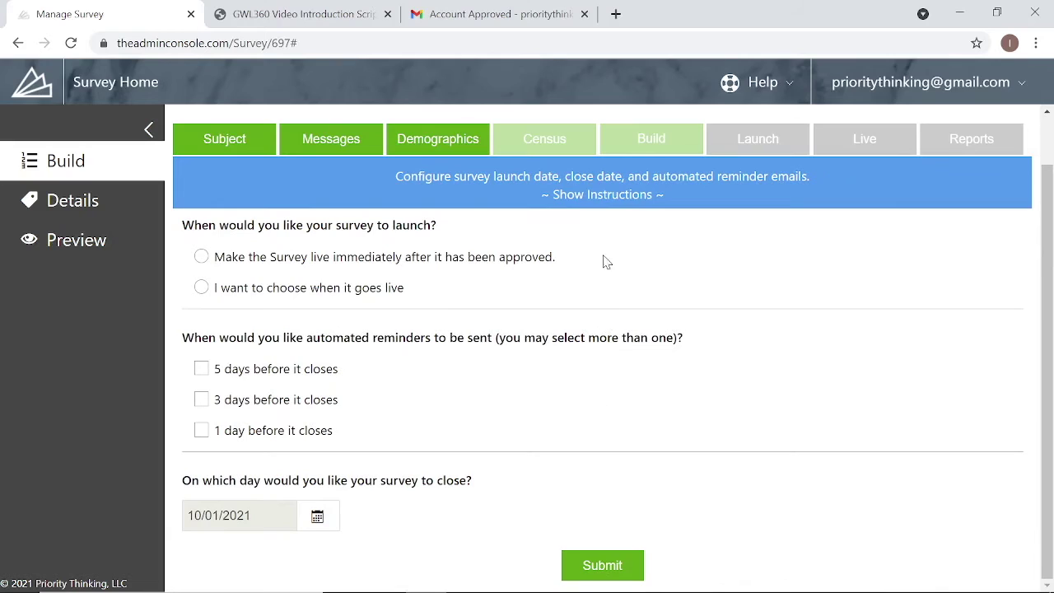
left_click(608, 195)
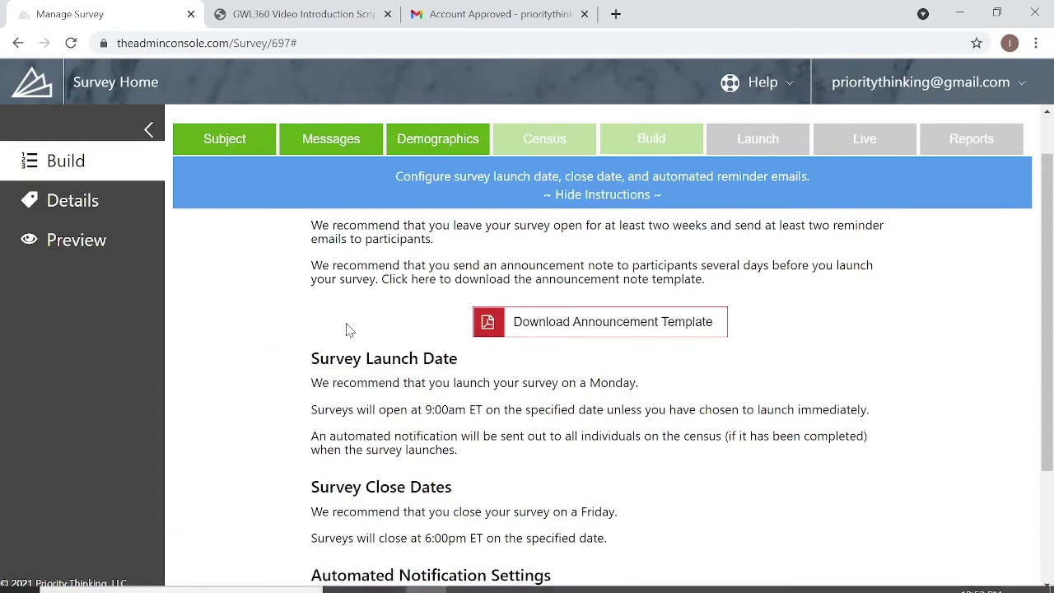
- Download the GWL360 Announcement Note Template and open the PDF
scroll(306, 404, "down", 2)
scroll(312, 417, "up", 3)
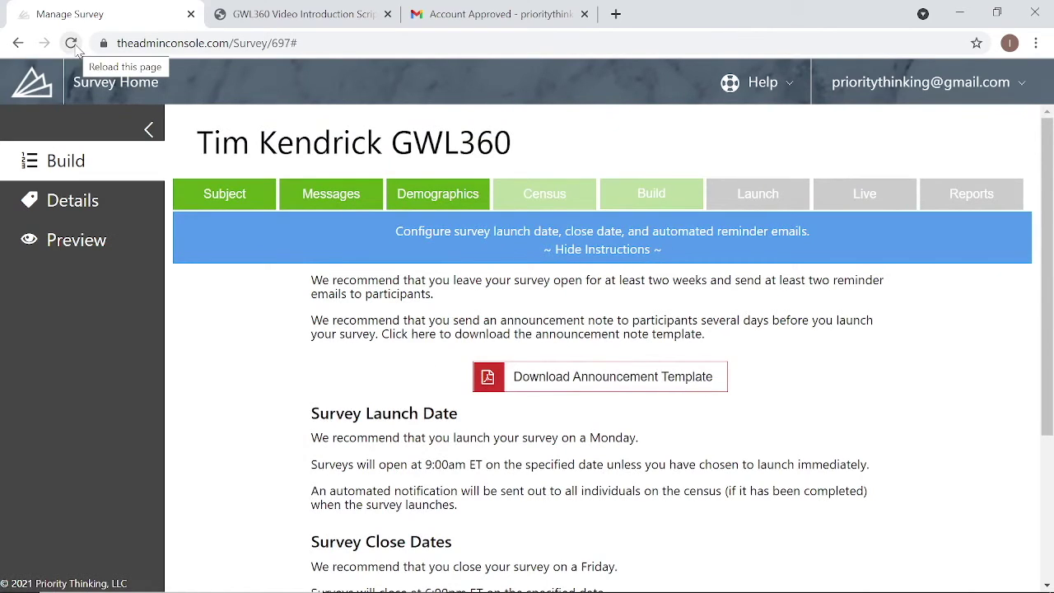
left_click(588, 394)
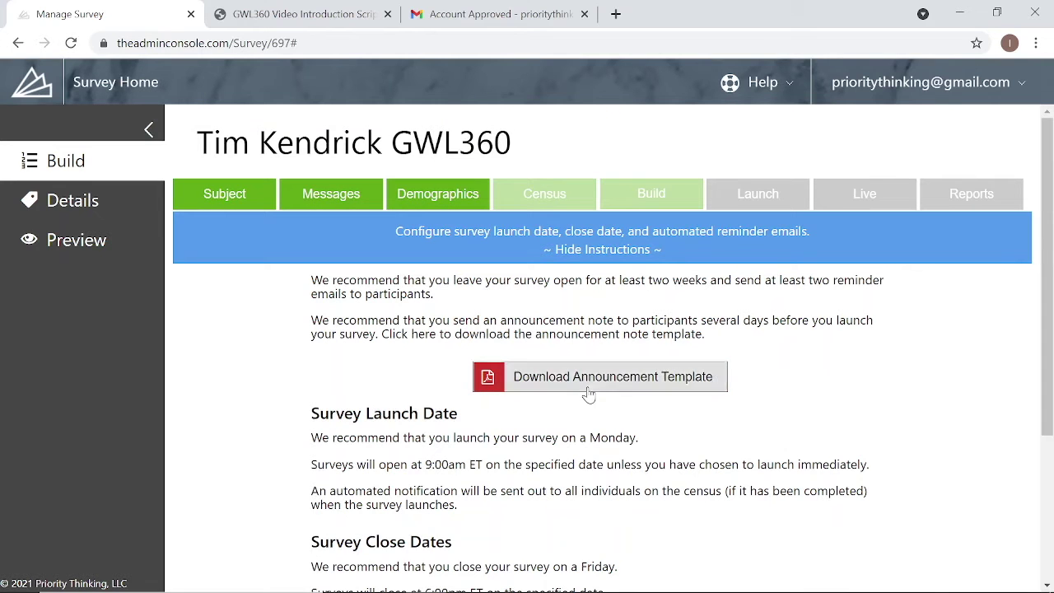
left_click(104, 580)
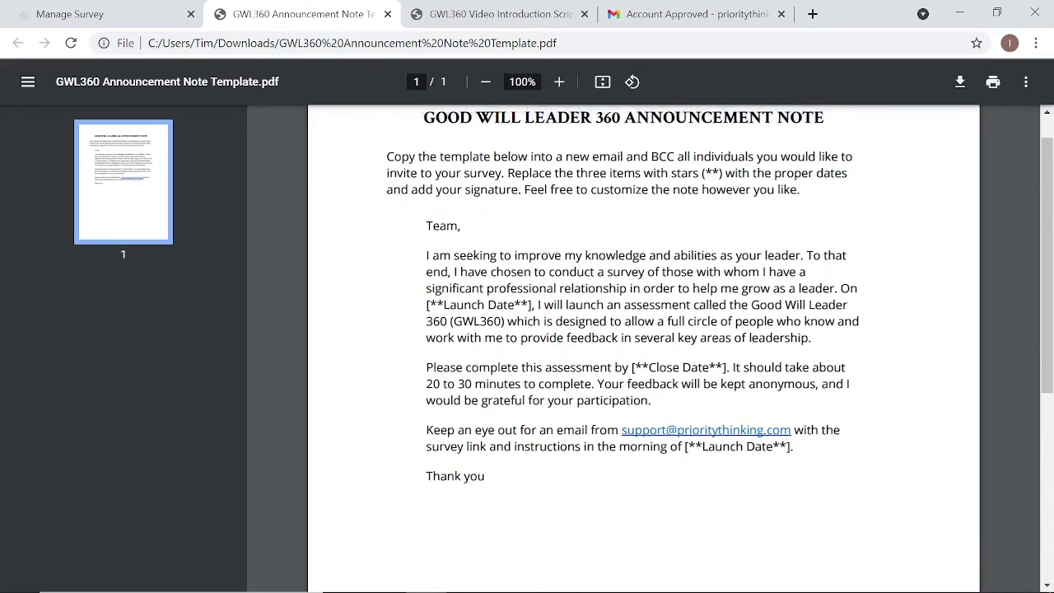
scroll(642, 346, "up", 1)
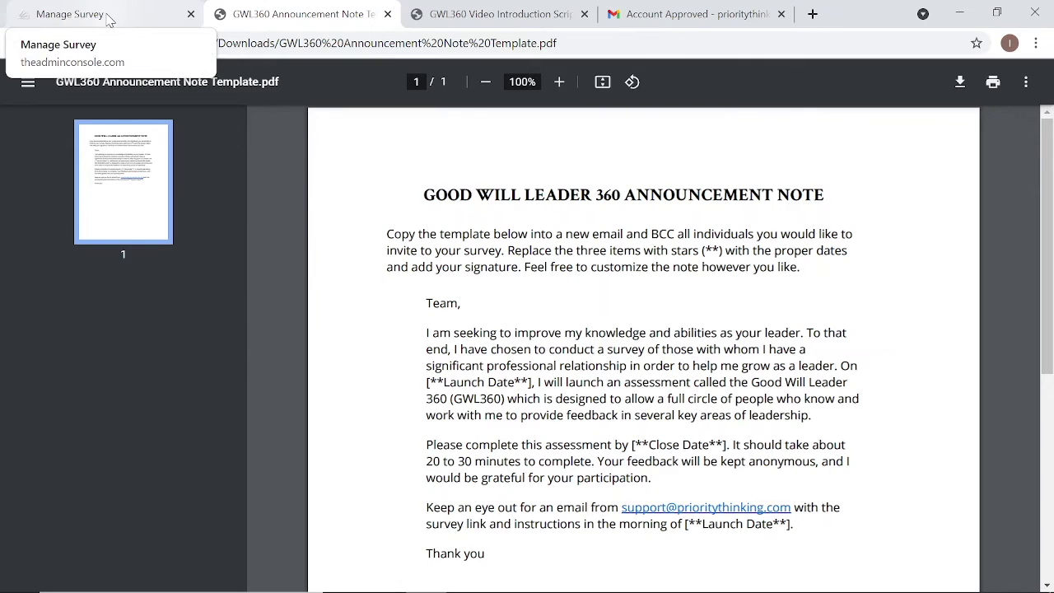
- Reload the survey page and, after trying a chosen launch date, keep 'live immediately after approval'
left_click(107, 18)
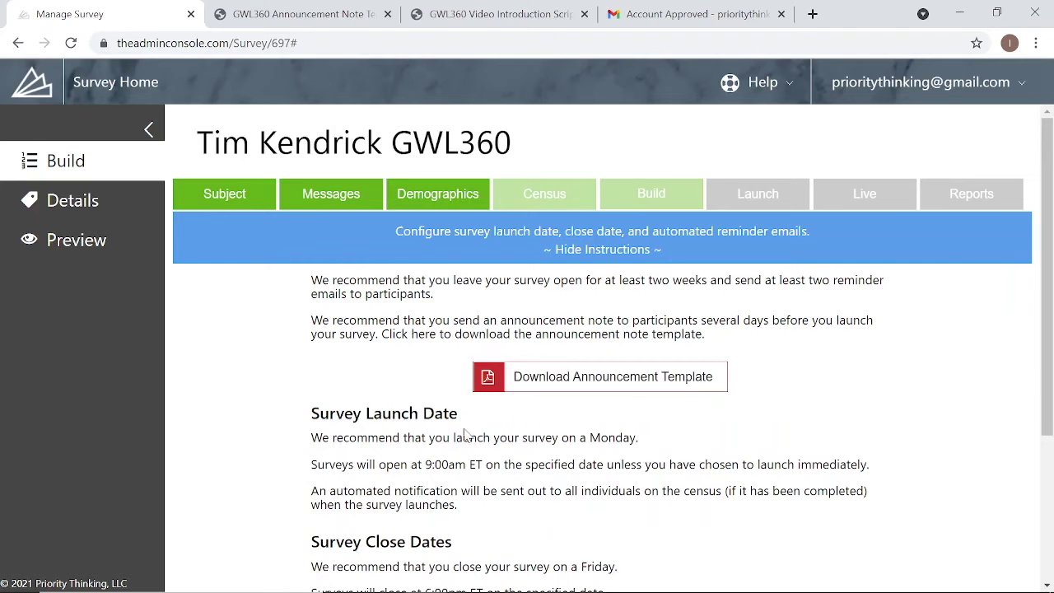
left_click(72, 46)
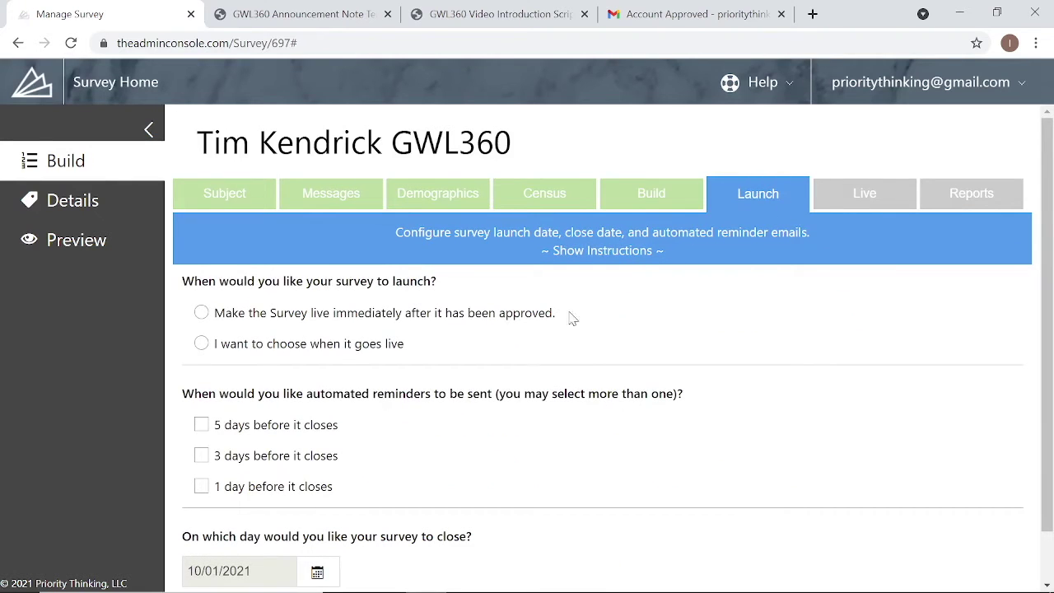
left_click(294, 321)
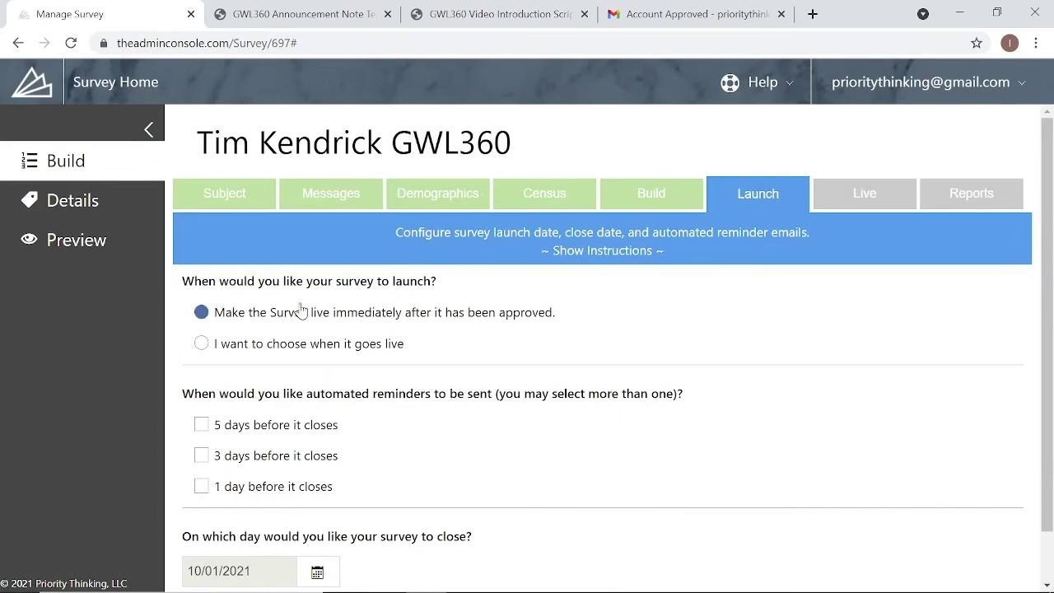
left_click(292, 352)
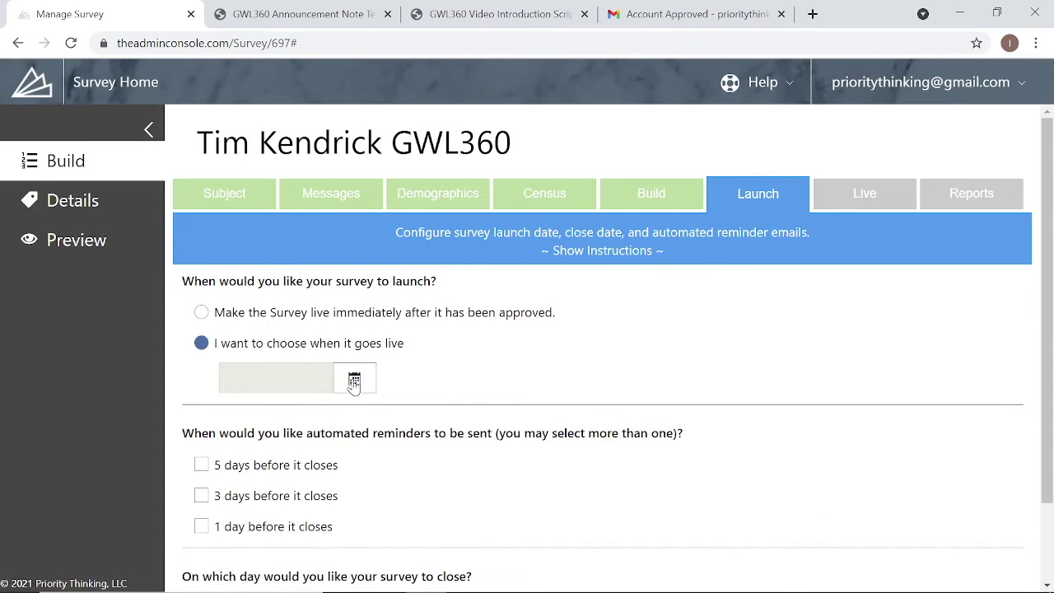
left_click(278, 320)
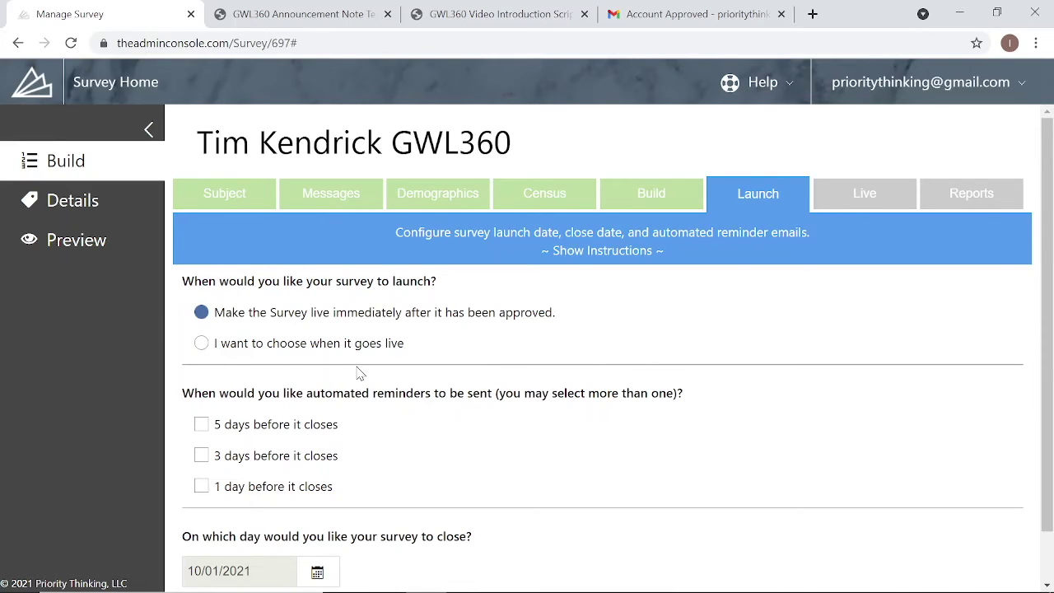
left_click(257, 346)
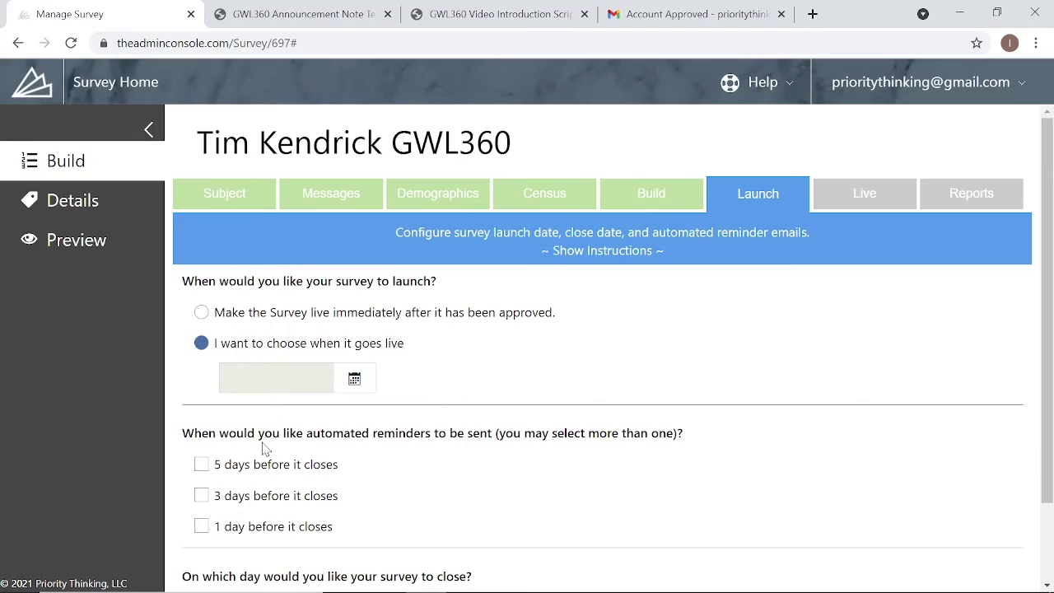
left_click(363, 385)
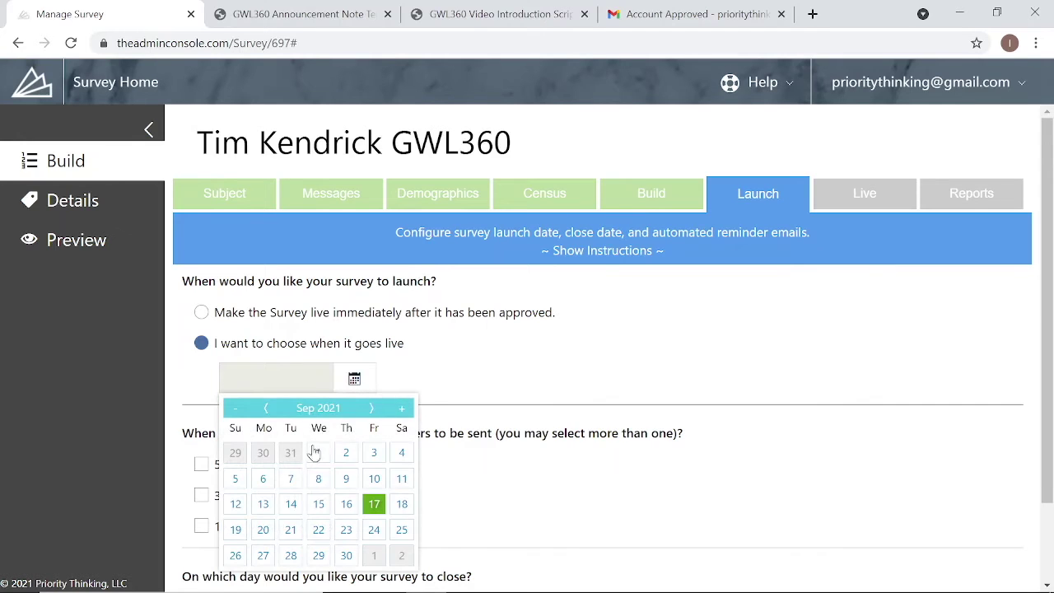
left_click(506, 399)
left_click(363, 312)
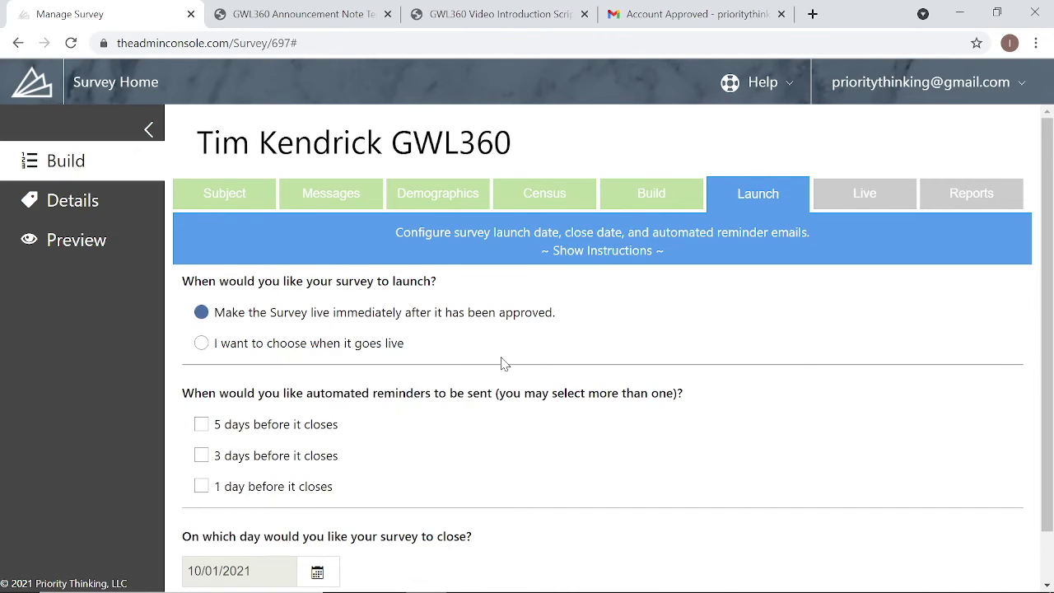
scroll(504, 364, "down", 1)
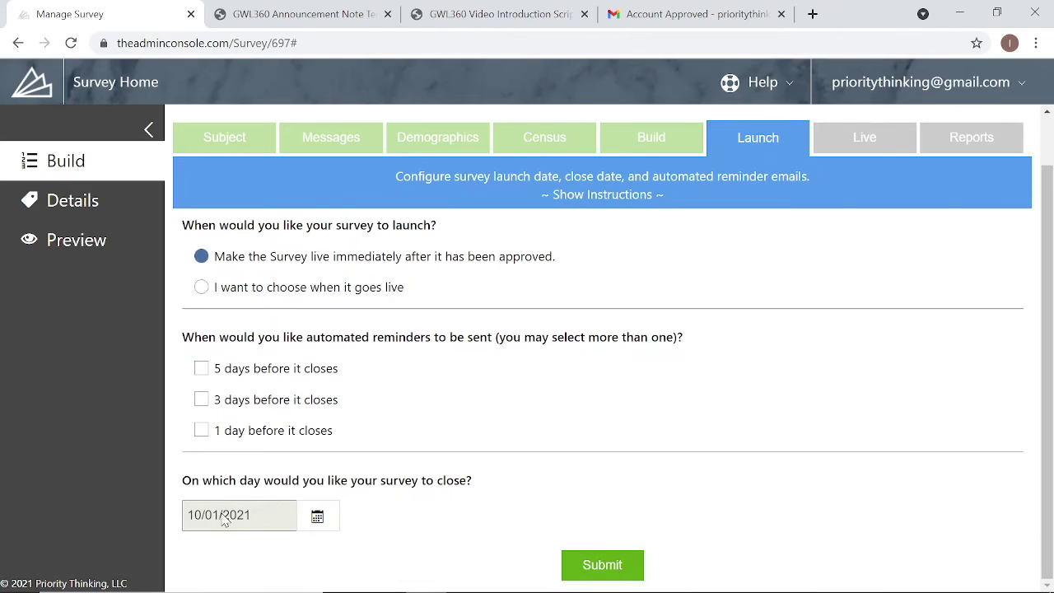
- Keep close date 10/01/2021, enable reminders 5, 3 and 1 days before closing, and submit
left_click(334, 525)
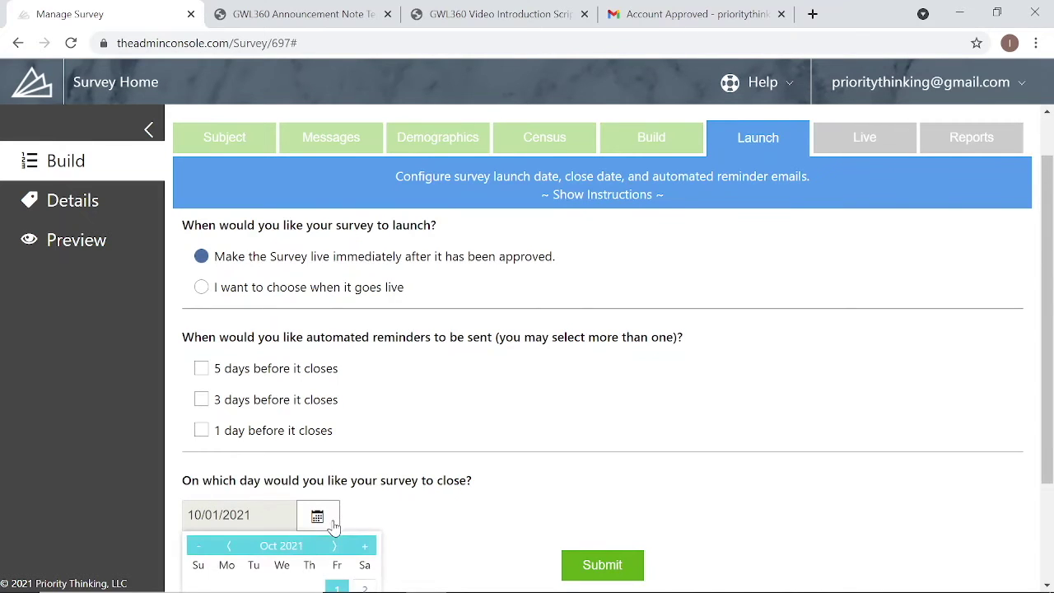
scroll(396, 458, "down", 3)
left_click(497, 370)
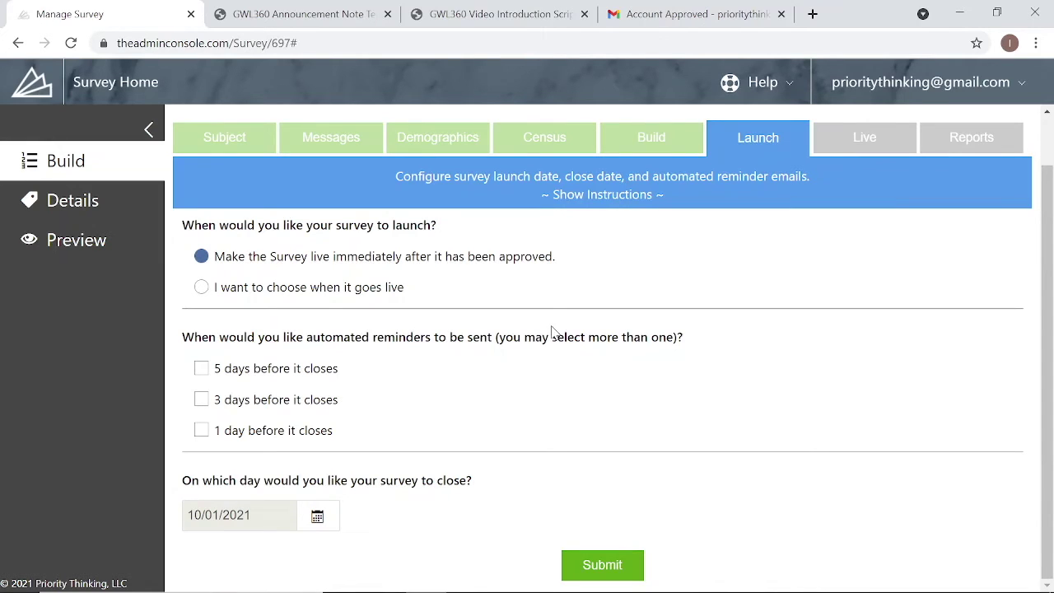
left_click(239, 368)
left_click(238, 402)
left_click(234, 436)
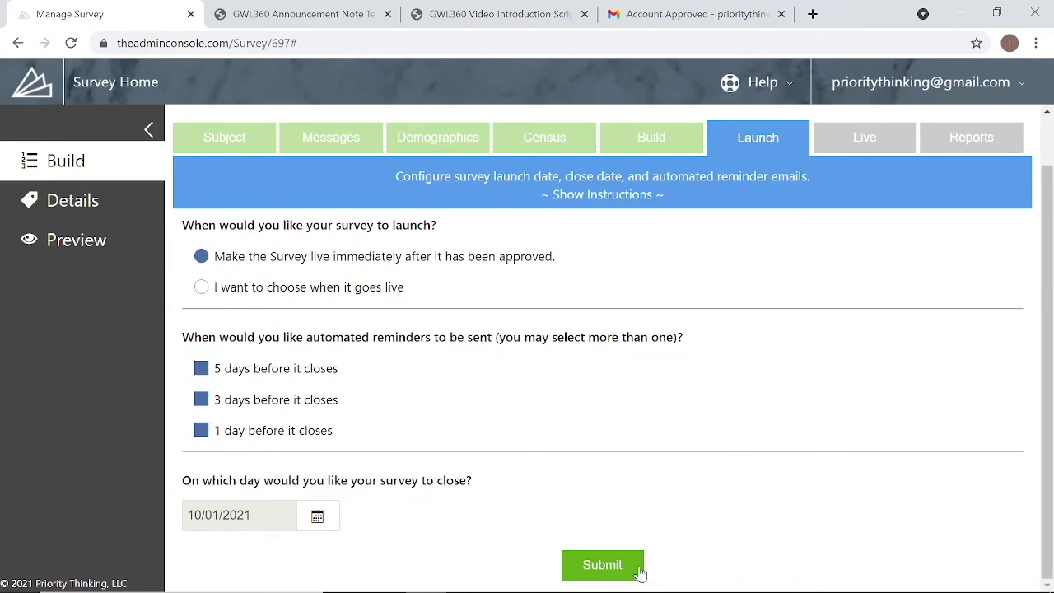
left_click(613, 566)
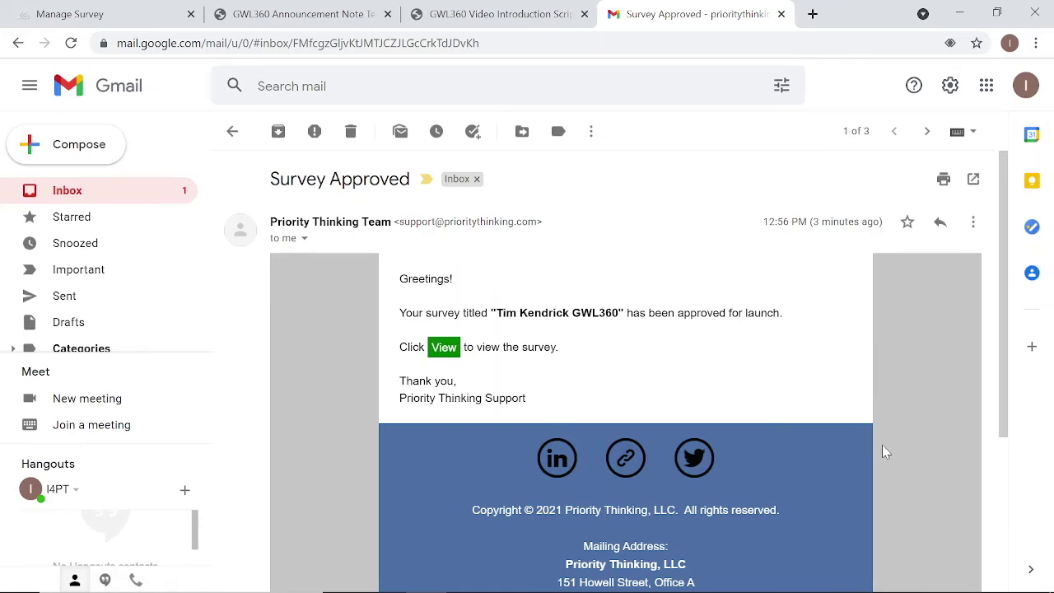
- Return from the approval email to the survey's Manage Survey page
left_click(130, 12)
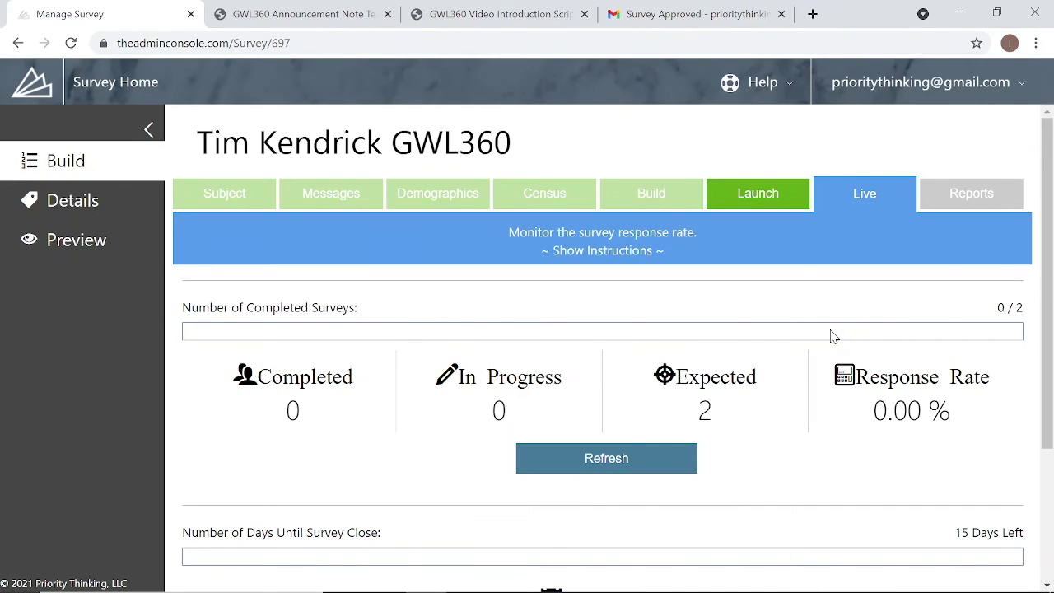
double_click(722, 405)
scroll(796, 422, "down", 1)
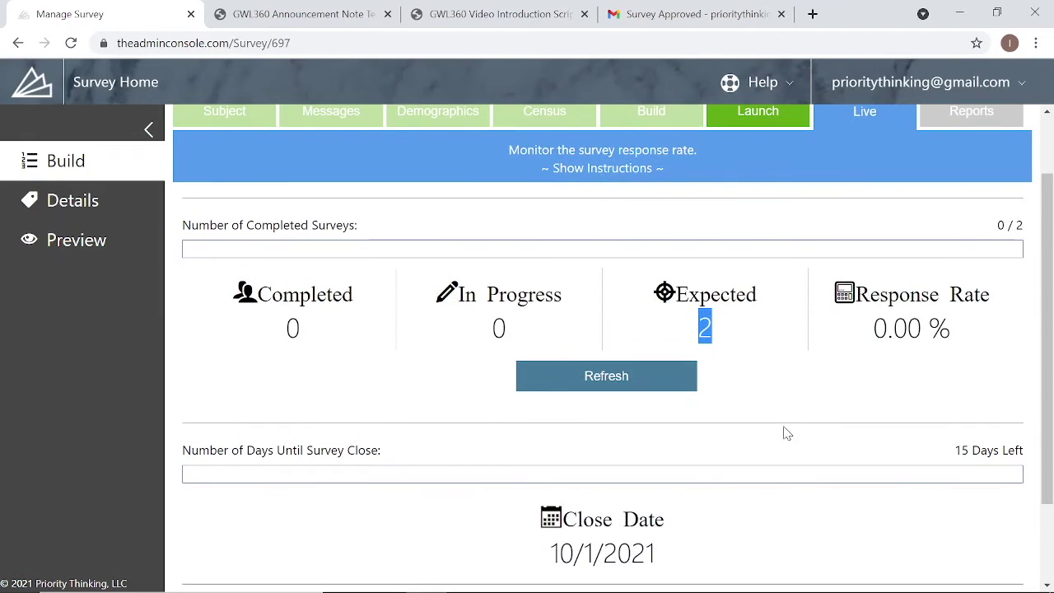
left_click(634, 383)
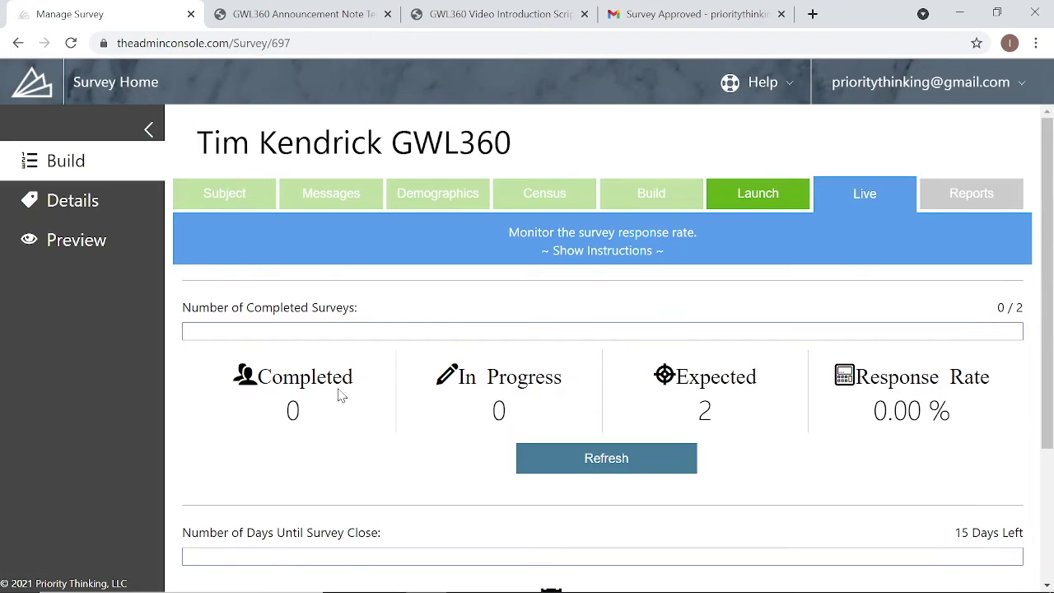
scroll(554, 371, "down", 1)
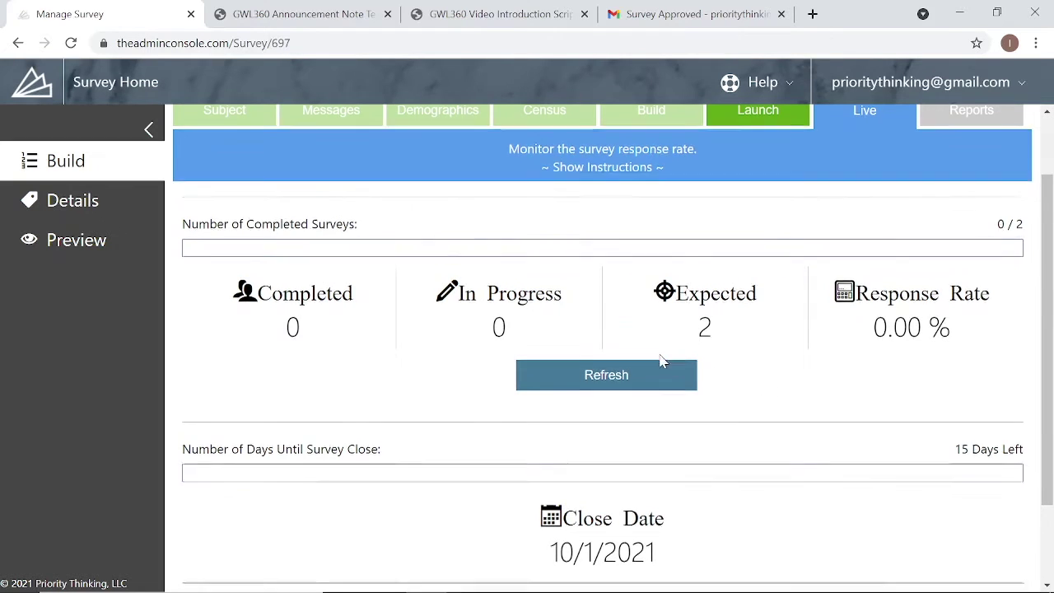
scroll(661, 358, "down", 1)
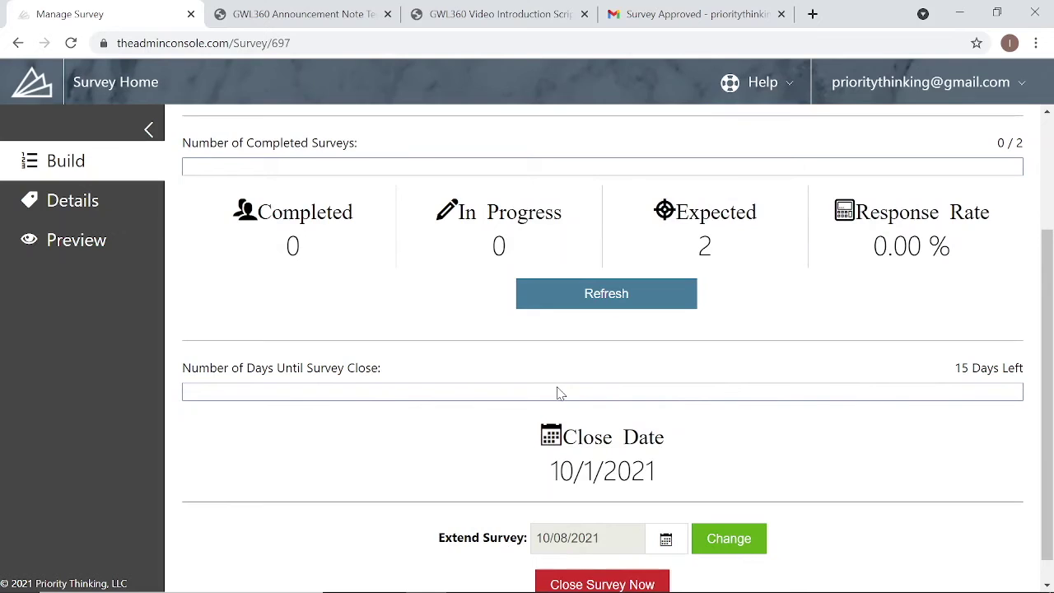
scroll(347, 391, "up", 1)
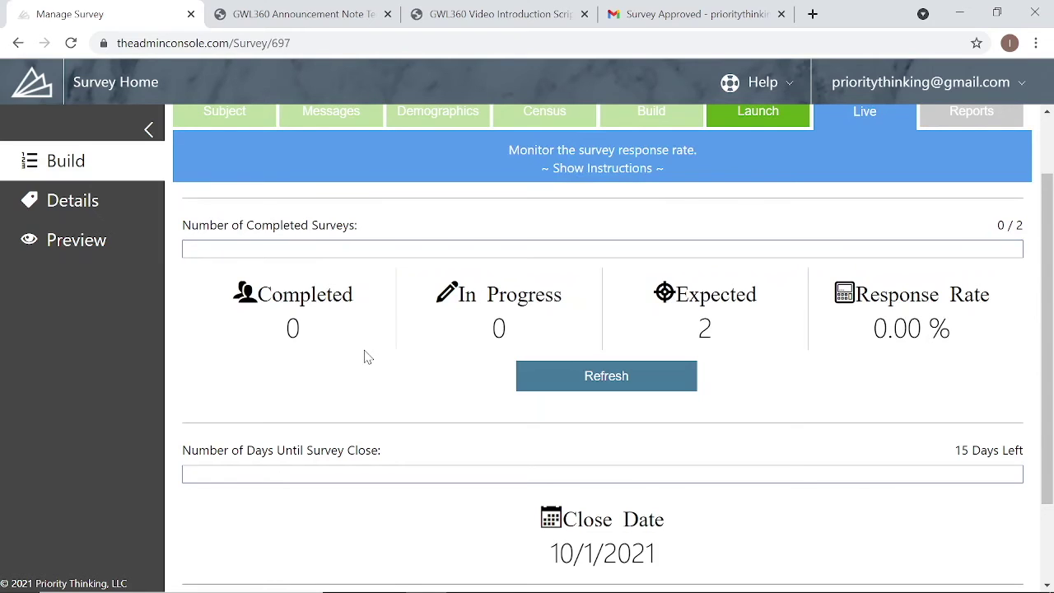
left_click(681, 14)
- Open the survey invitation email from the Gmail inbox and follow its 'Click Here' link
left_click(97, 201)
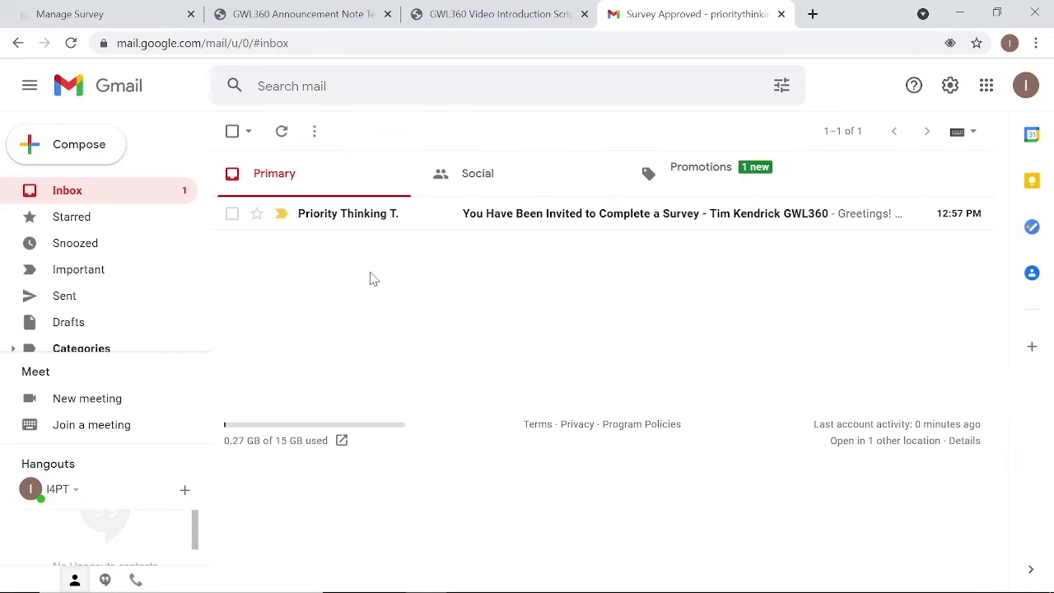
left_click(498, 218)
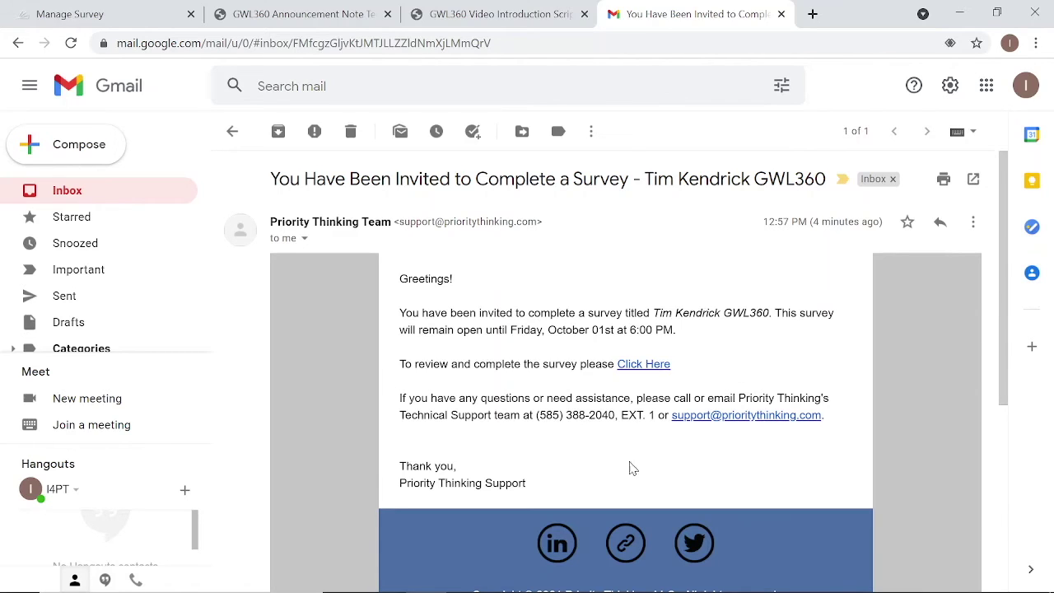
left_click(660, 373)
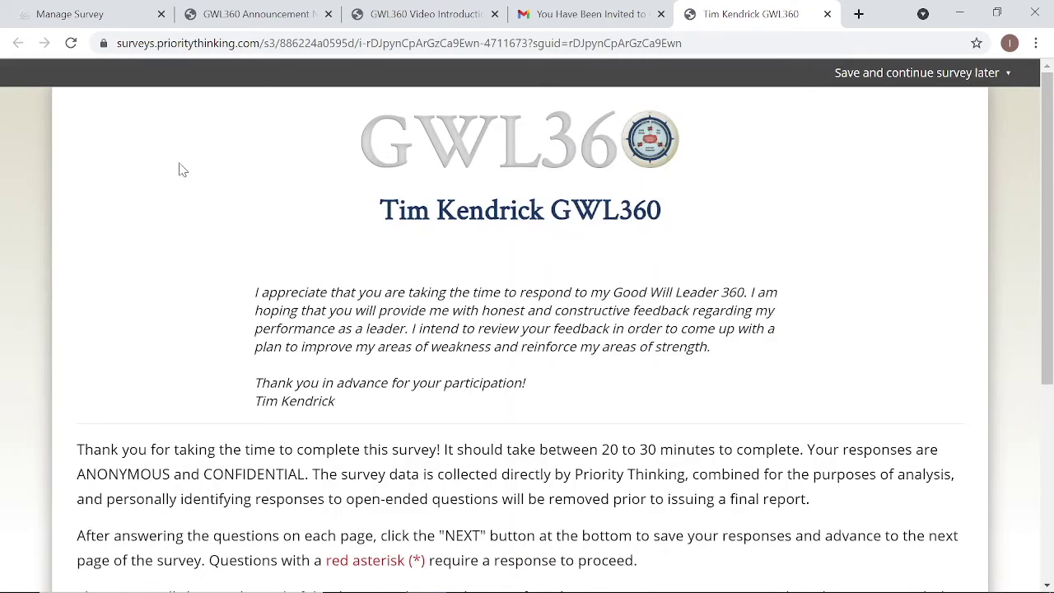
- Advance past the survey introduction to Communications, then return to the Manage Survey tab
scroll(807, 423, "down", 4)
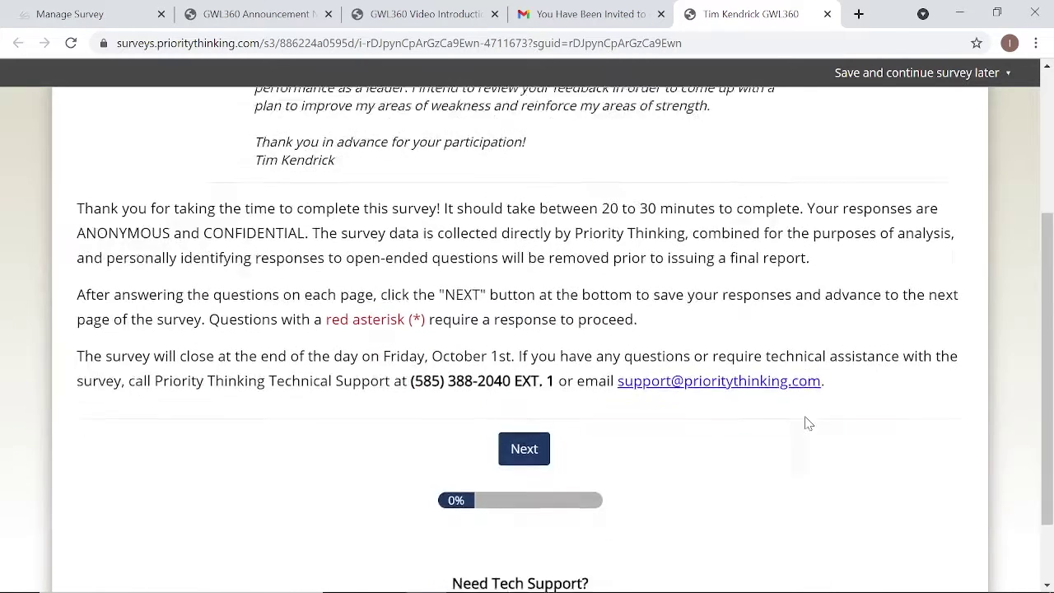
left_click(524, 363)
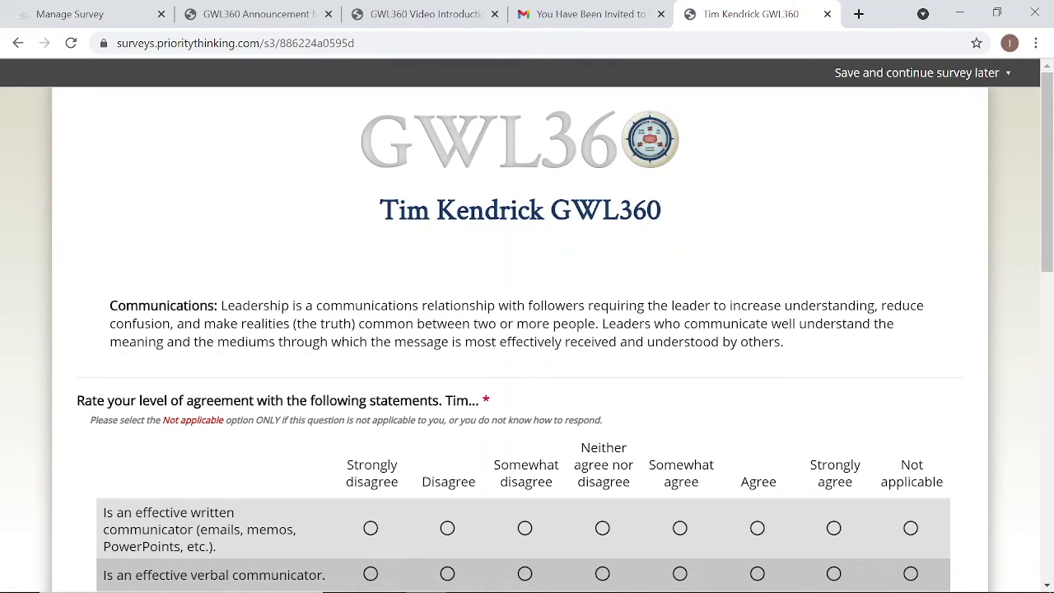
left_click(99, 14)
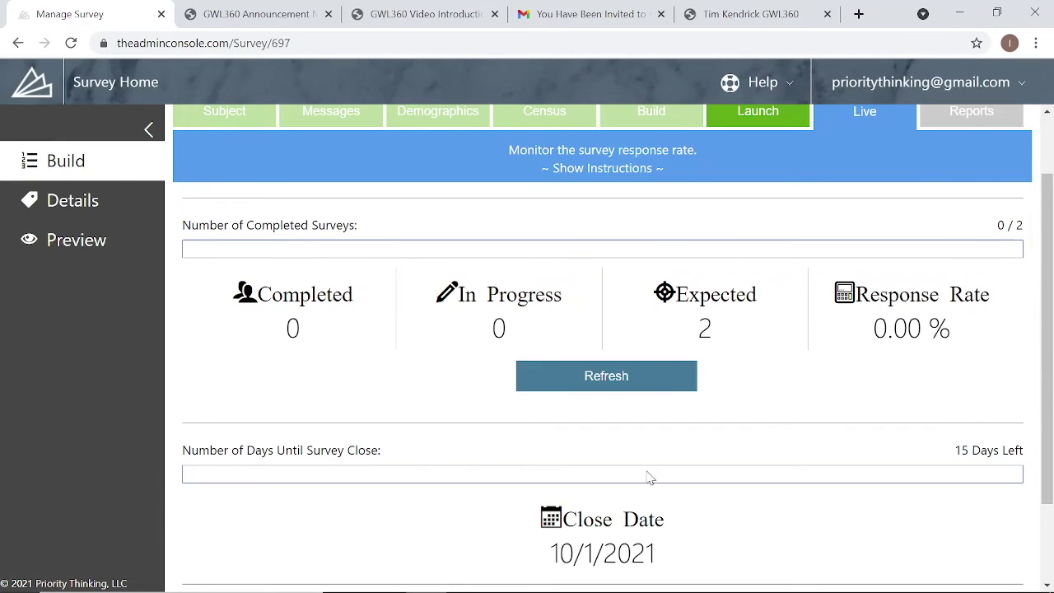
scroll(823, 473, "down", 2)
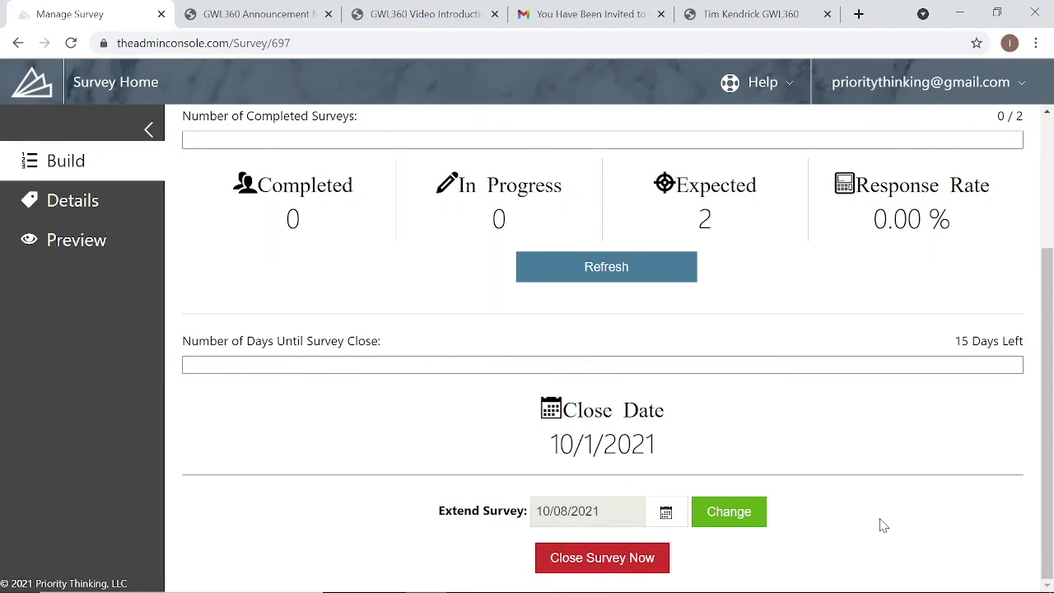
scroll(875, 355, "up", 2)
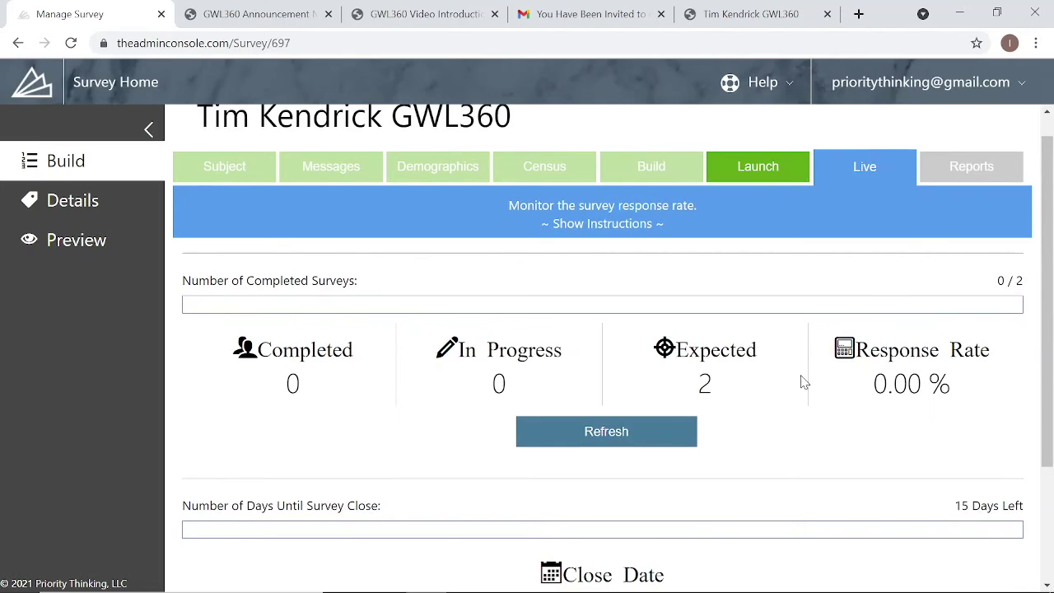
scroll(802, 382, "down", 2)
scroll(803, 381, "up", 3)
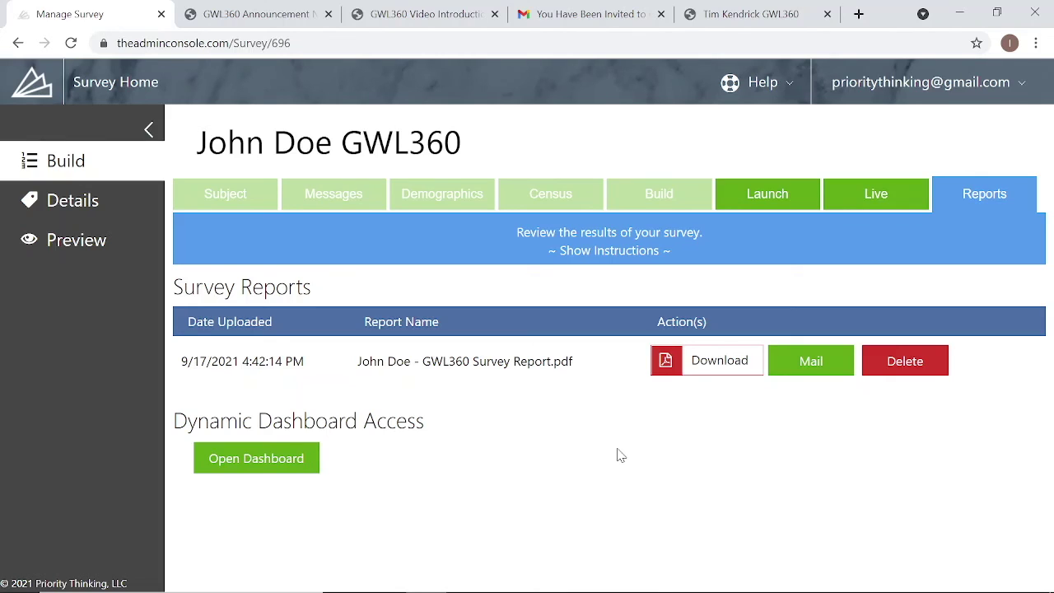
- Download the sample GWL360 Survey Report PDF from the Reports page
left_click(696, 362)
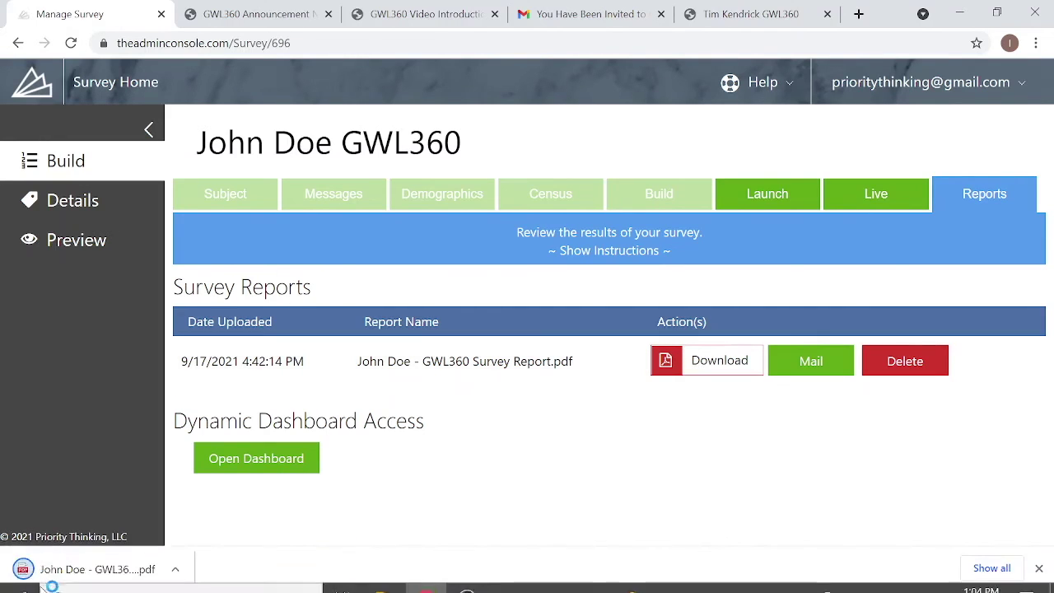
- Open the downloaded GWL360 report PDF, skim its cover and contents, then return to Reports
left_click(82, 569)
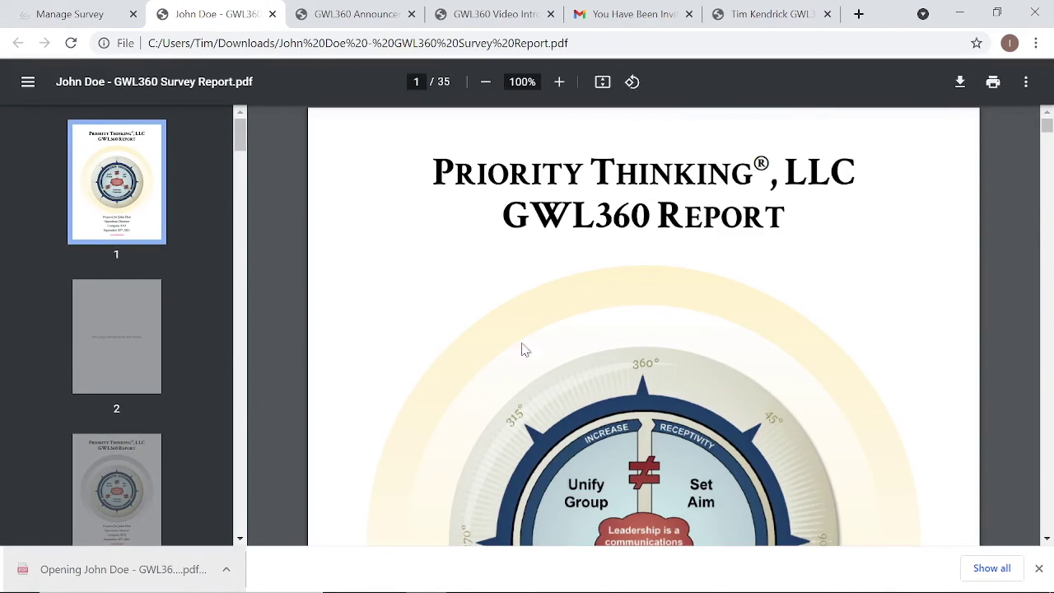
scroll(334, 328, "down", 10)
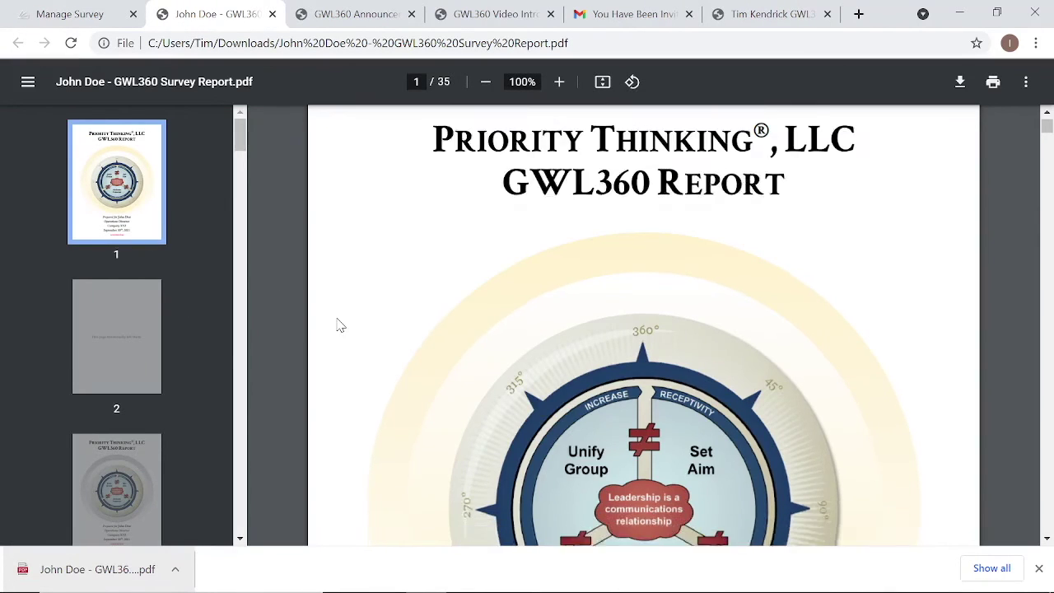
scroll(336, 325, "down", 20)
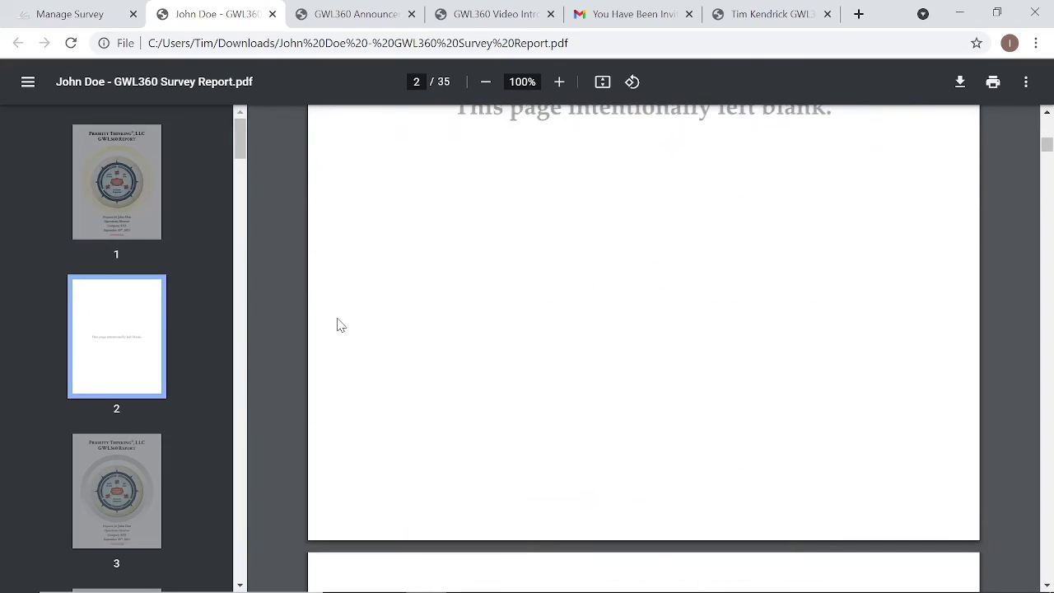
scroll(337, 325, "down", 20)
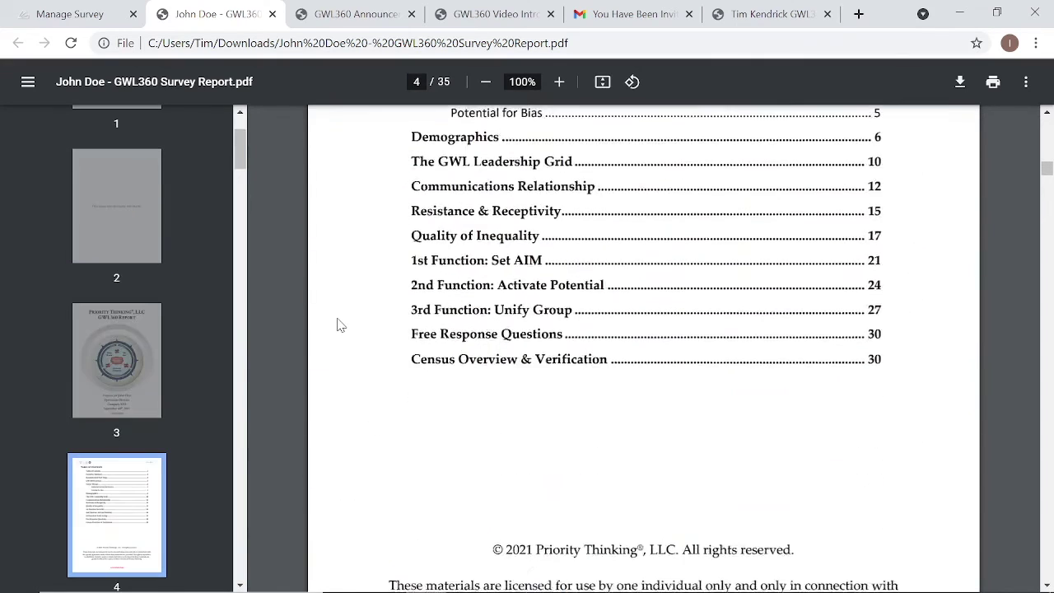
scroll(337, 325, "up", 15)
scroll(336, 325, "up", 15)
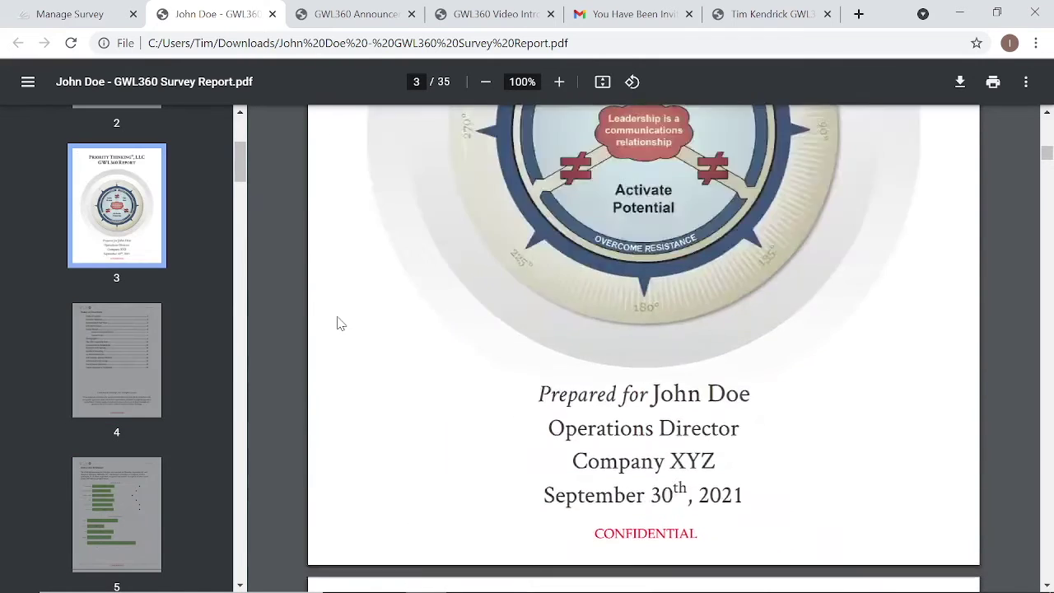
left_click(102, 12)
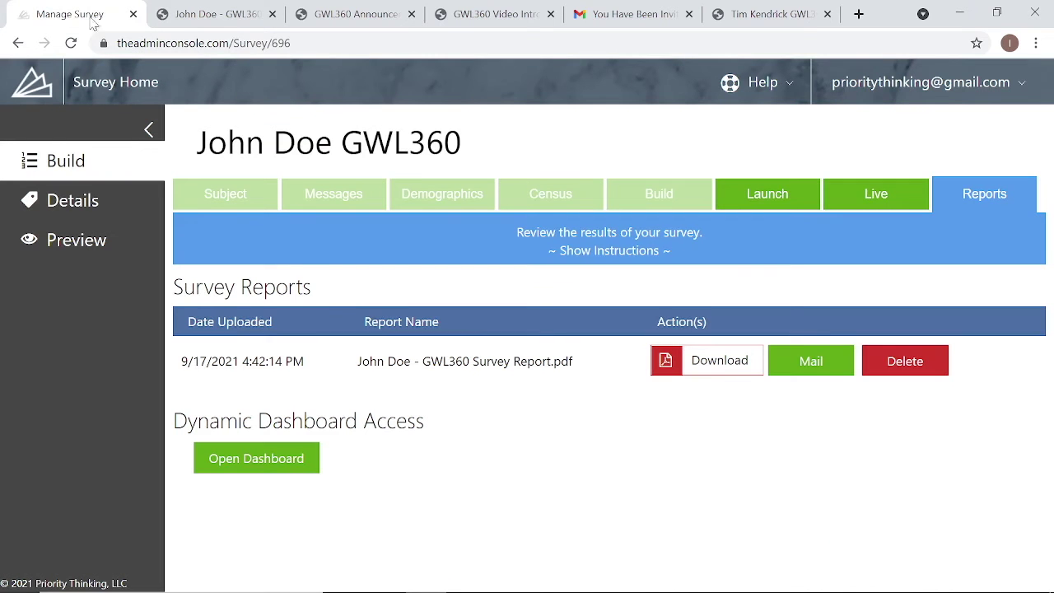
- Open the sample report's dynamic dashboard and review its 1.11 overall score, GWL 360 Overview and demographic filters
left_click(257, 462)
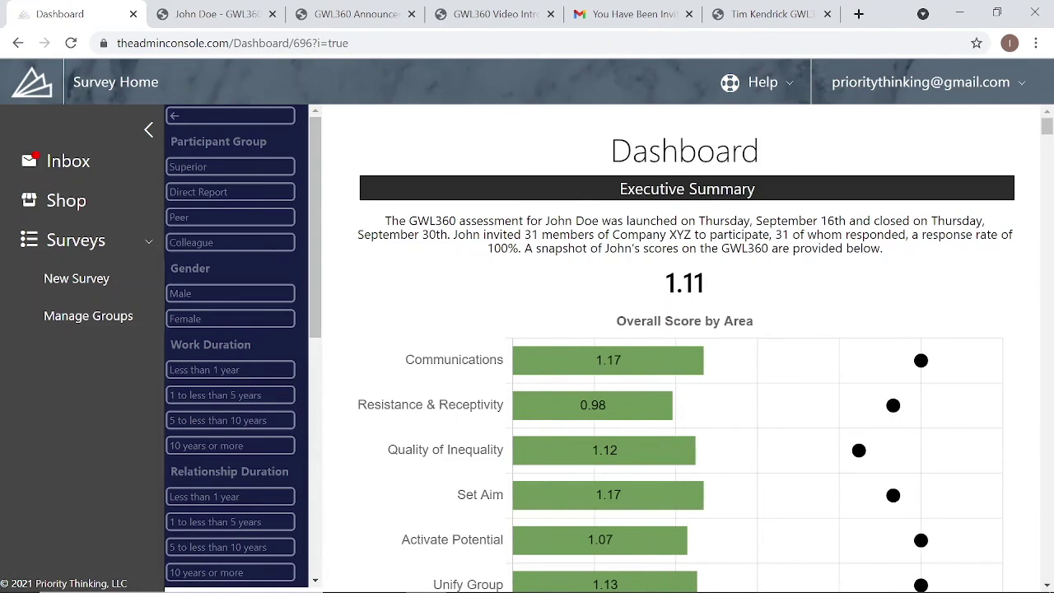
scroll(393, 265, "down", 3)
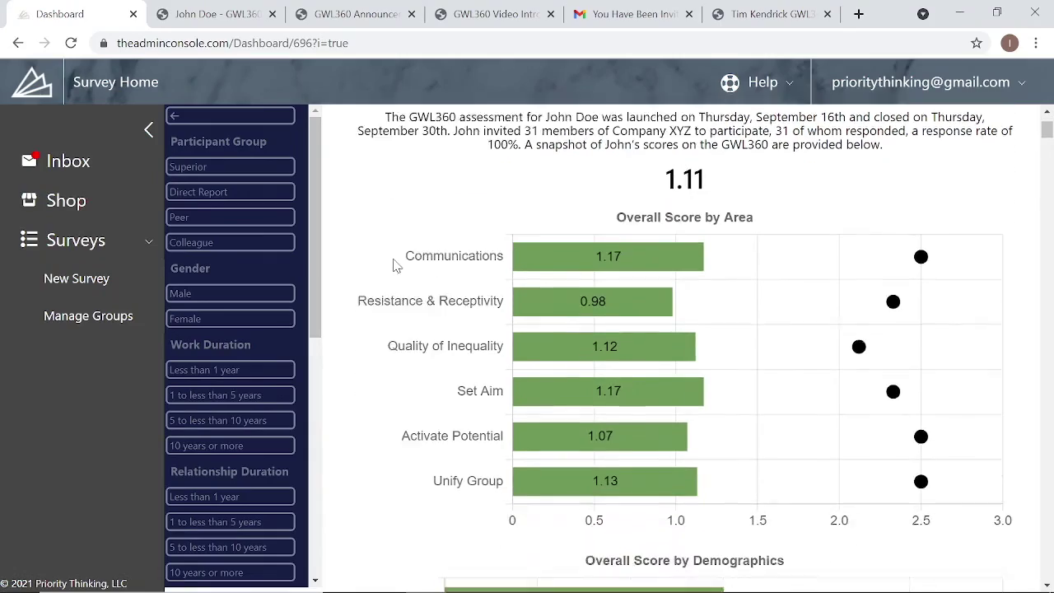
scroll(393, 266, "down", 15)
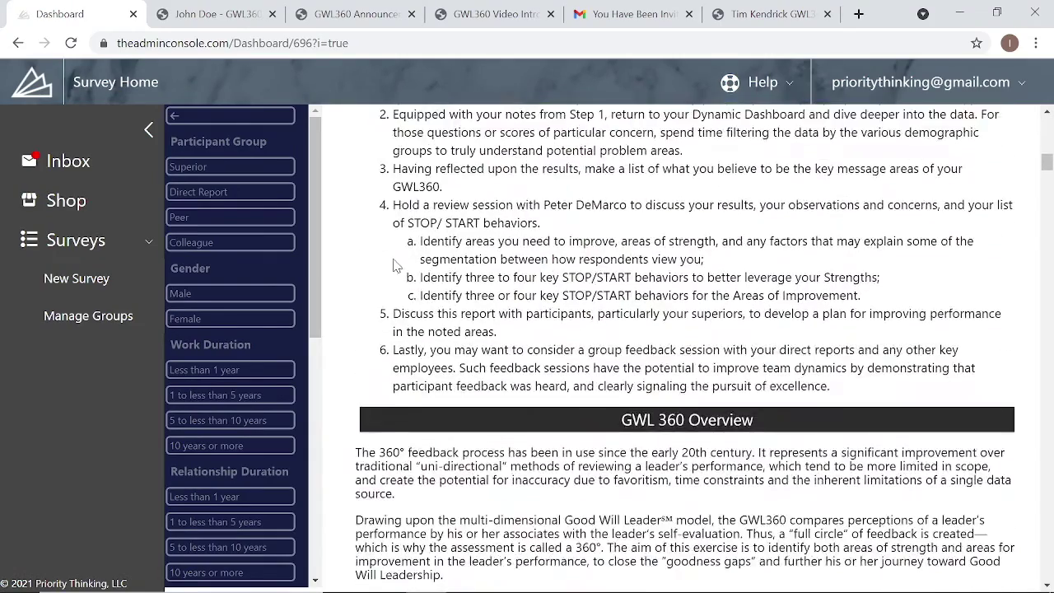
scroll(395, 261, "down", 17)
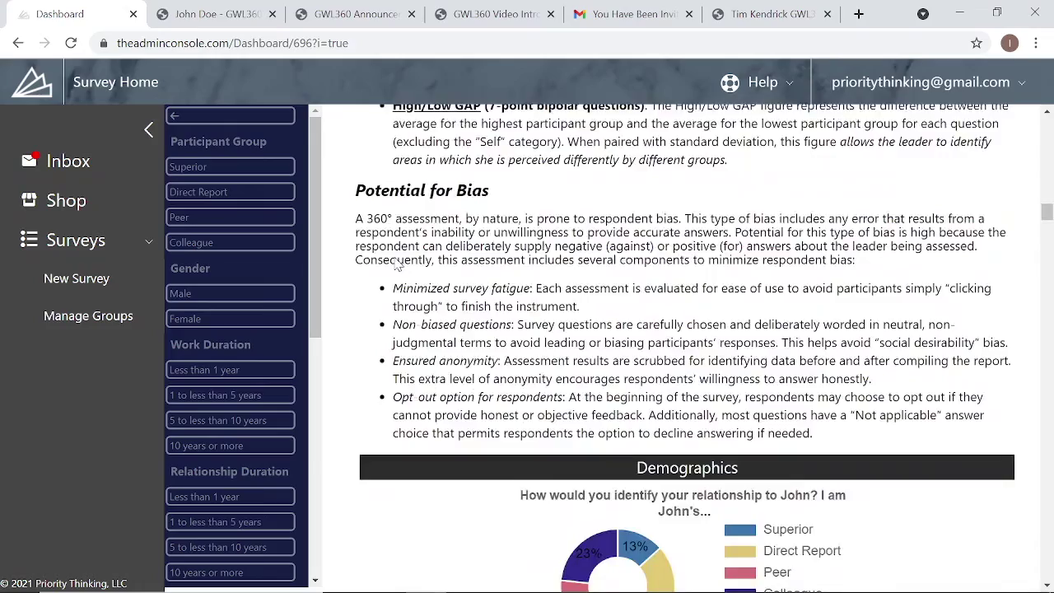
scroll(381, 325, "down", 3)
scroll(384, 400, "up", 15)
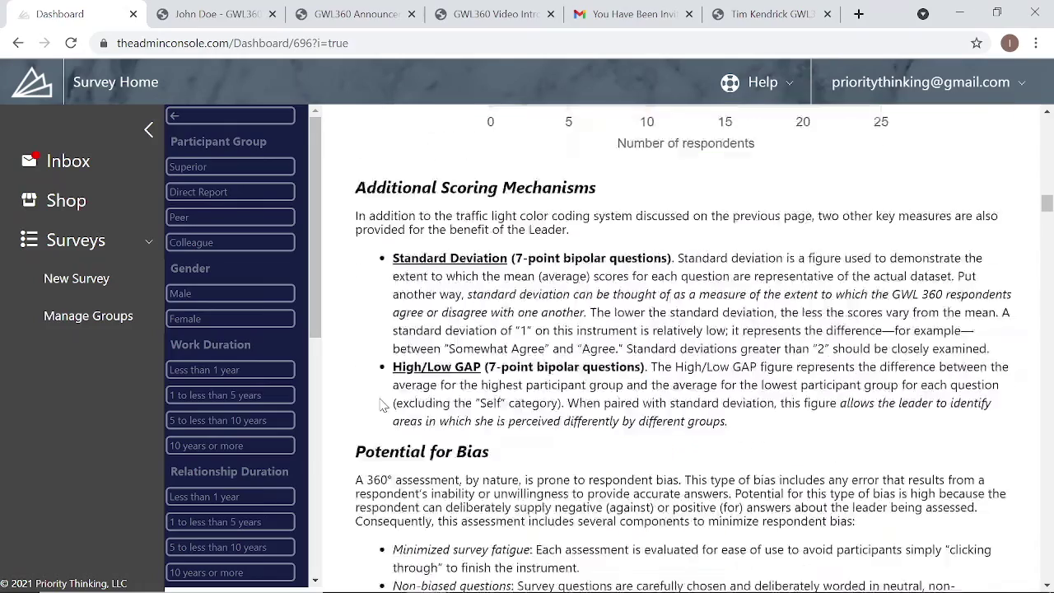
scroll(381, 409, "up", 5)
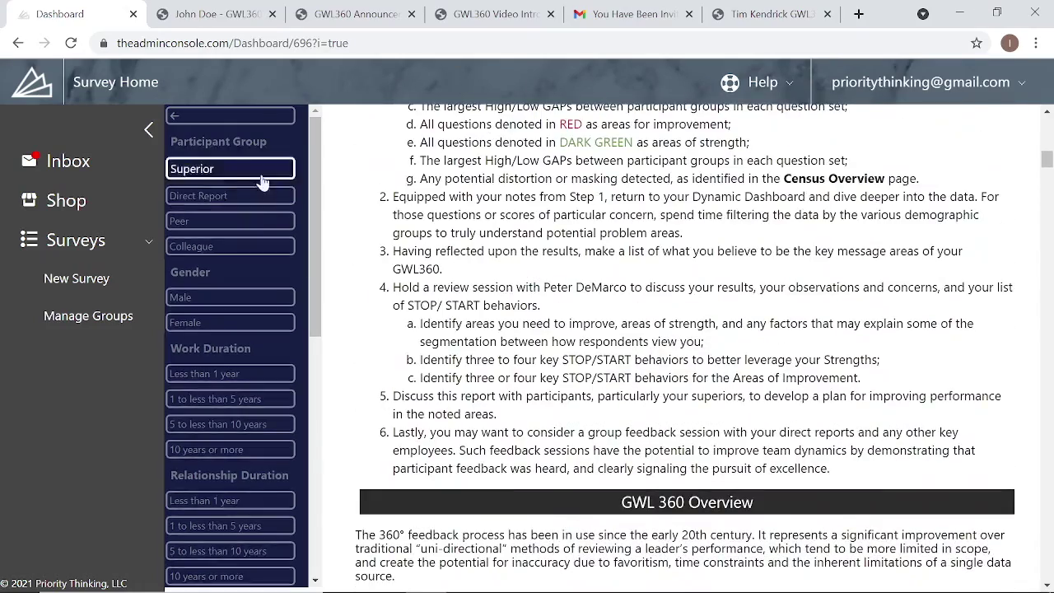
scroll(247, 403, "down", 3)
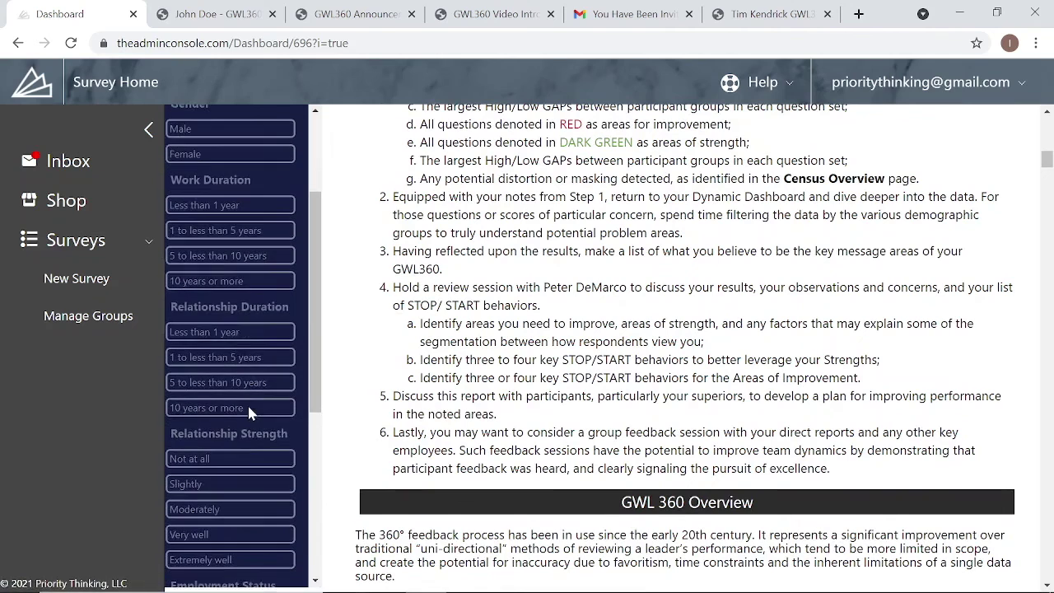
scroll(247, 403, "down", 2)
scroll(247, 402, "up", 5)
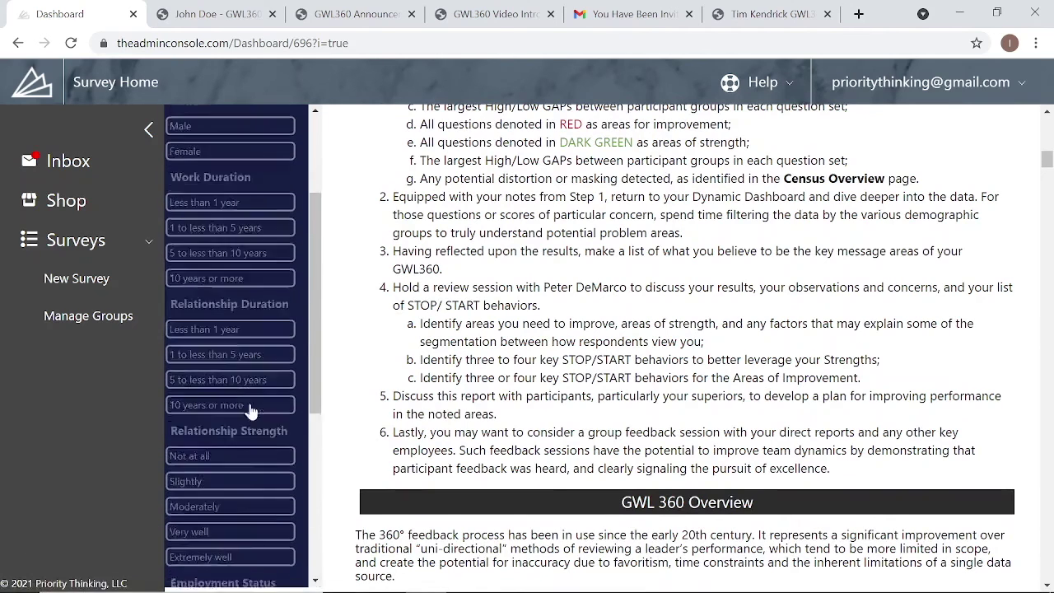
scroll(251, 410, "down", 6)
scroll(251, 409, "up", 5)
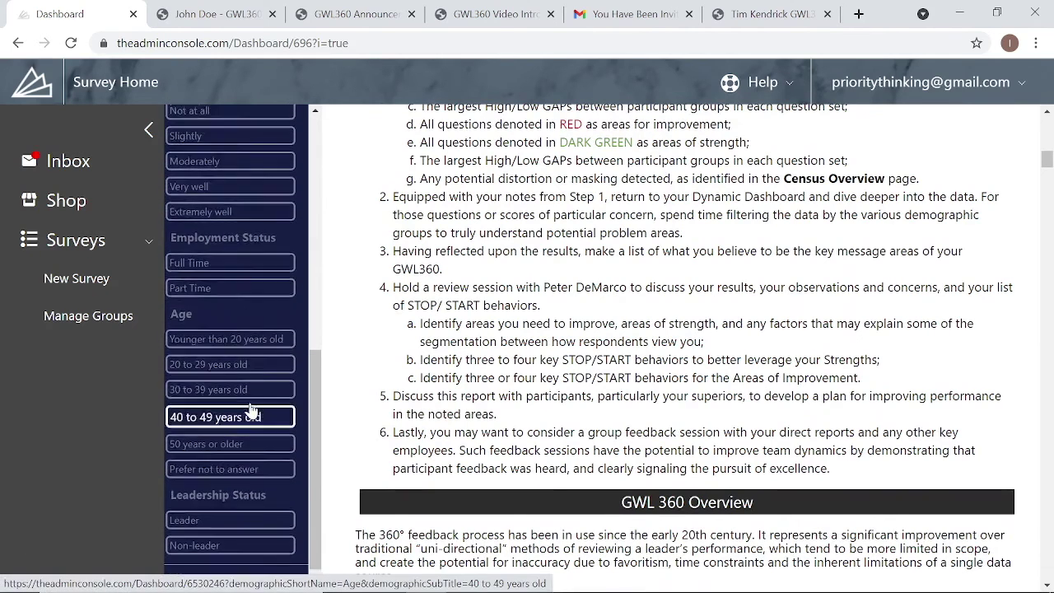
scroll(251, 409, "up", 3)
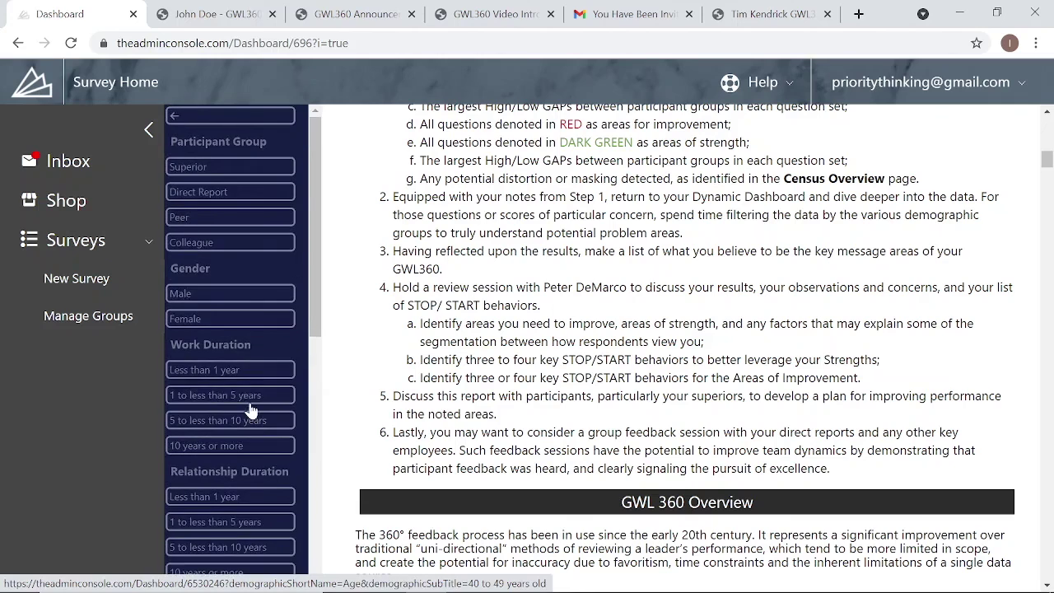
- Filter the dashboard to the Superior participant group, bringing the overall score to 1.5
left_click(247, 168)
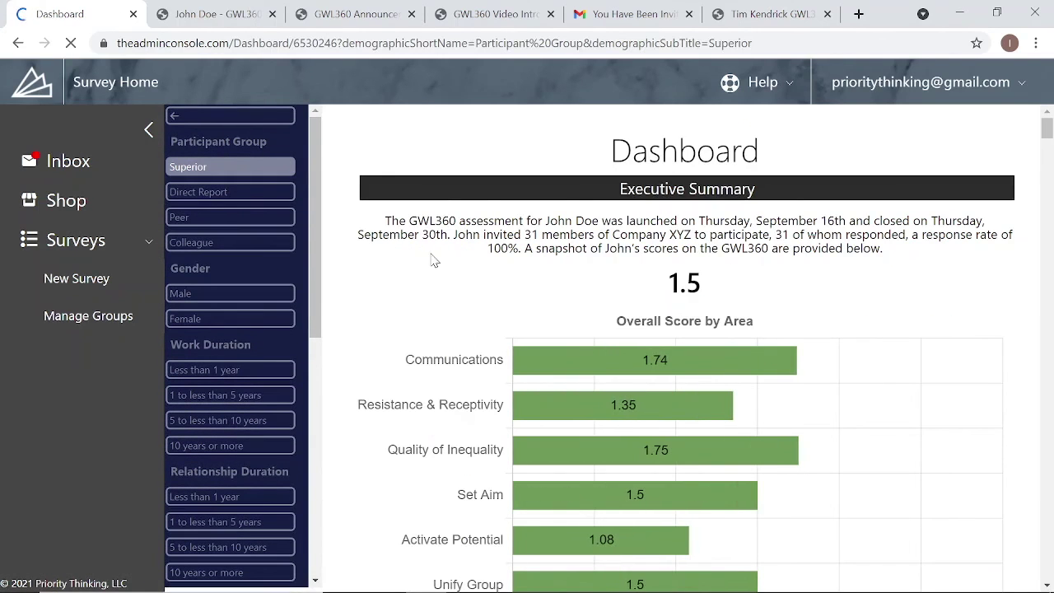
scroll(377, 351, "down", 7)
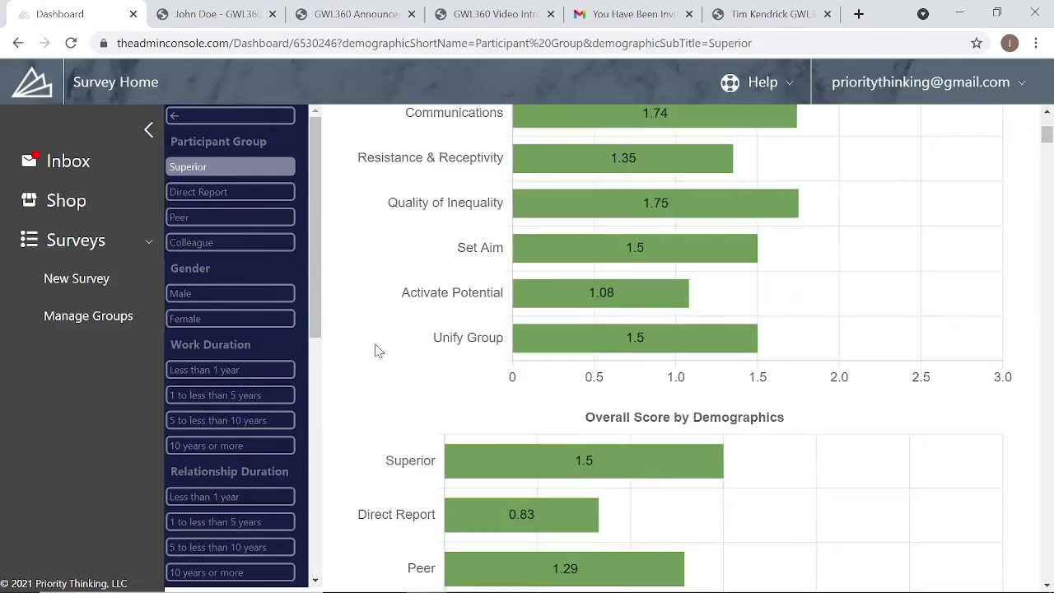
scroll(376, 351, "down", 15)
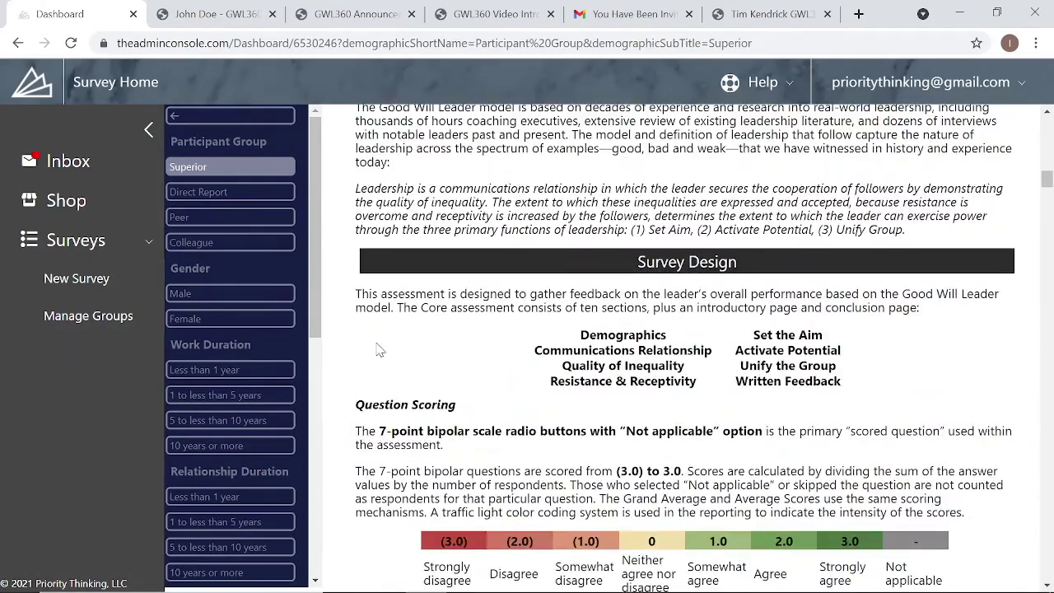
scroll(392, 346, "down", 7)
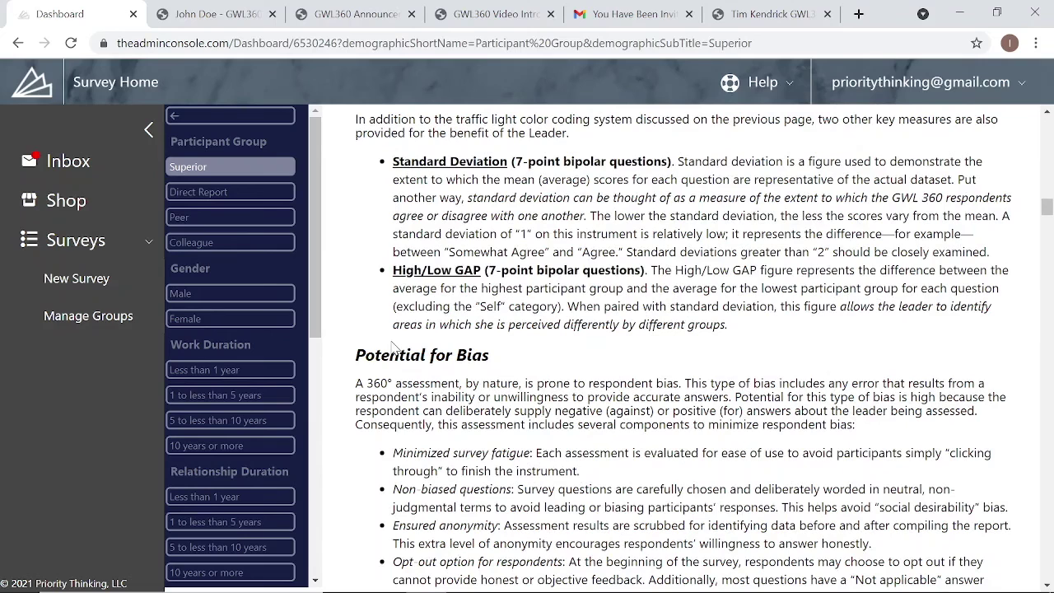
scroll(477, 396, "down", 9)
scroll(478, 395, "up", 2)
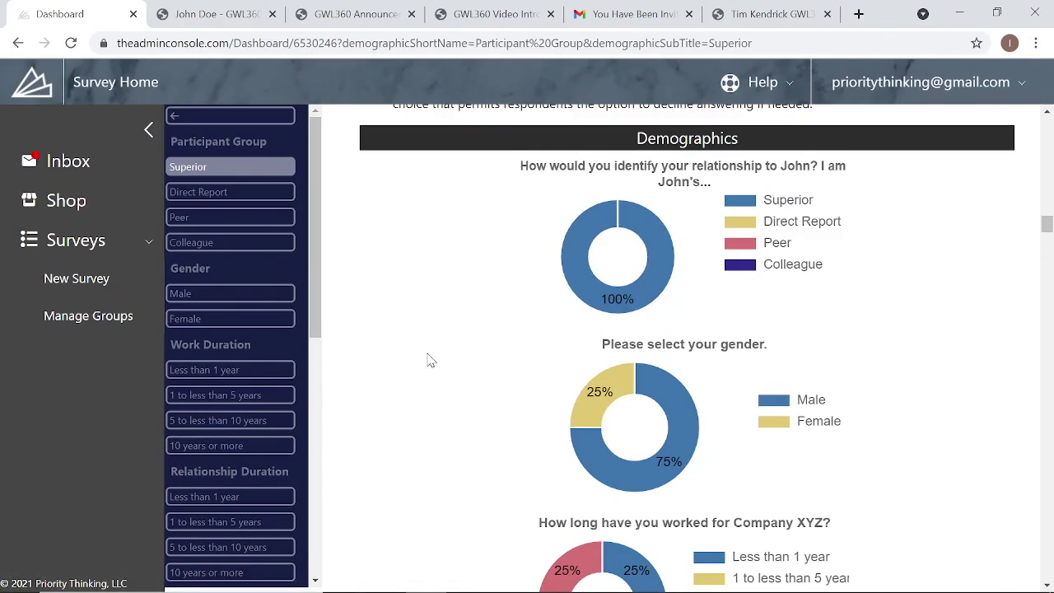
- Review the Superior-filtered charts, including Communications at 1.74, and return to the top
scroll(435, 361, "down", 1)
scroll(435, 360, "down", 12)
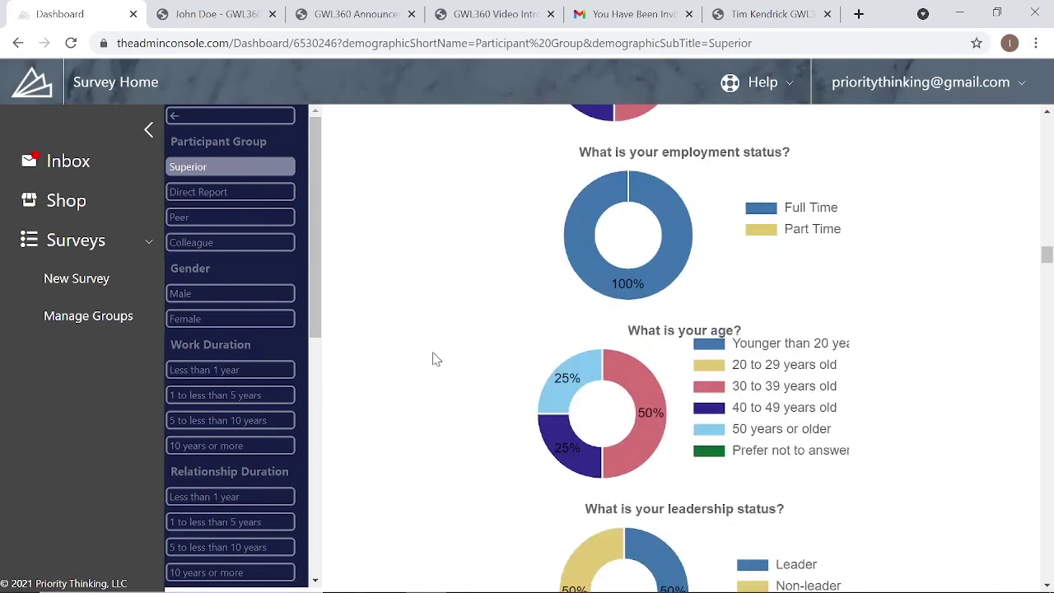
scroll(435, 361, "down", 6)
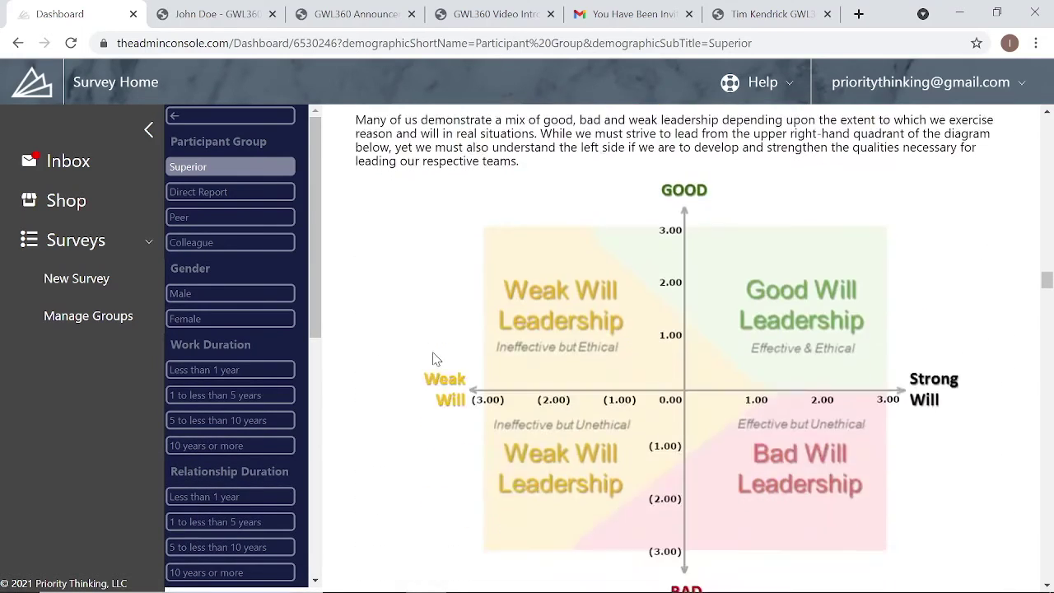
scroll(435, 361, "down", 9)
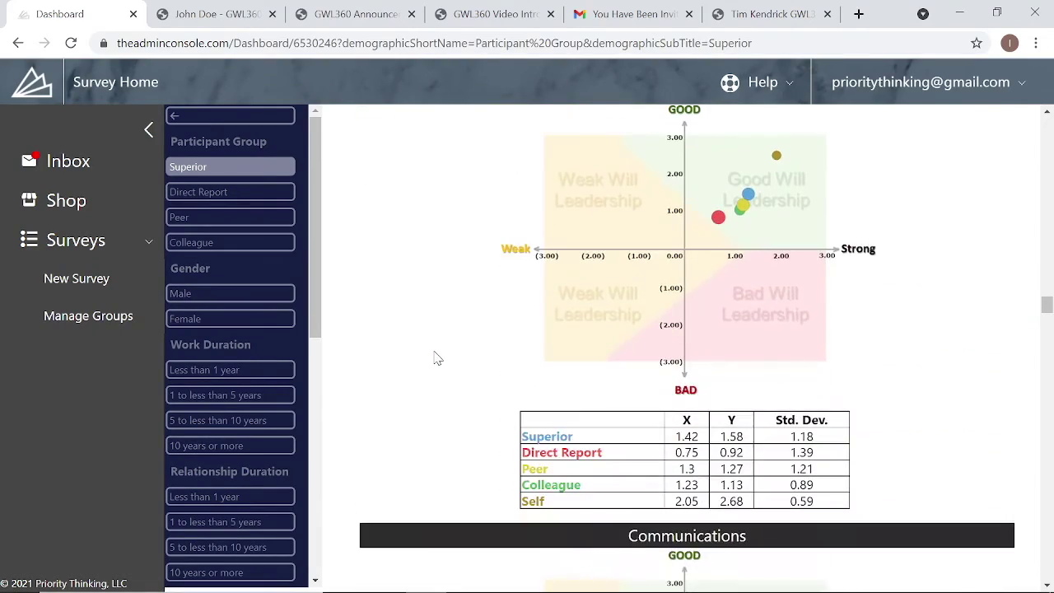
scroll(436, 359, "down", 3)
scroll(379, 412, "down", 2)
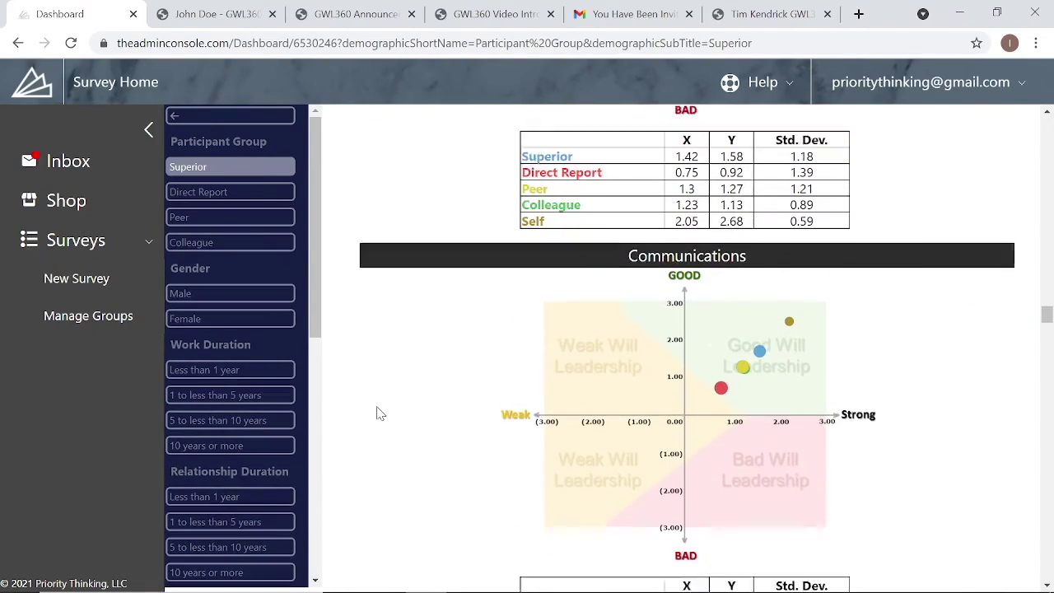
scroll(379, 412, "down", 5)
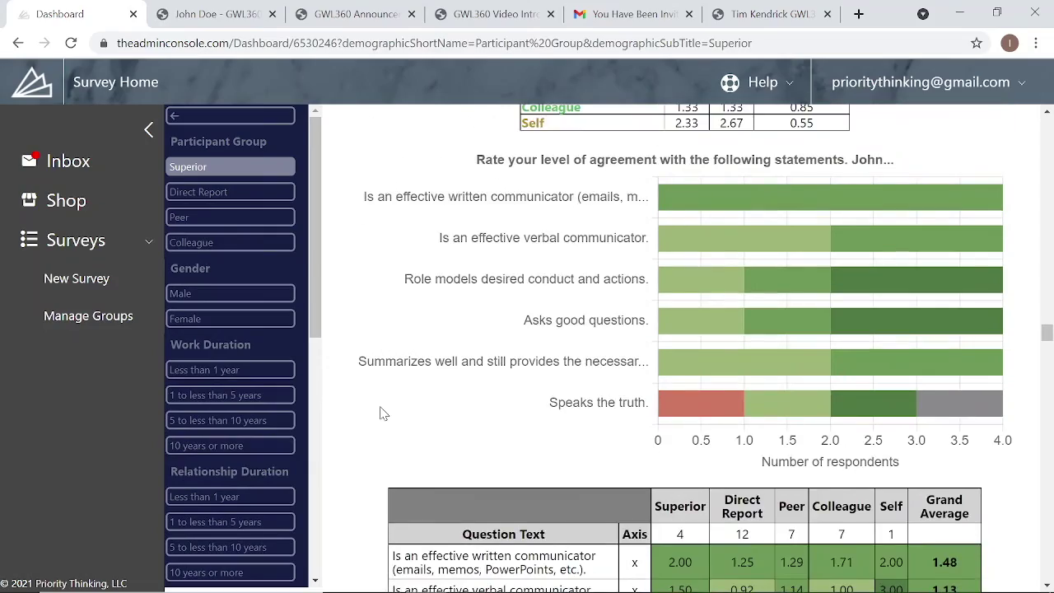
scroll(383, 408, "up", 20)
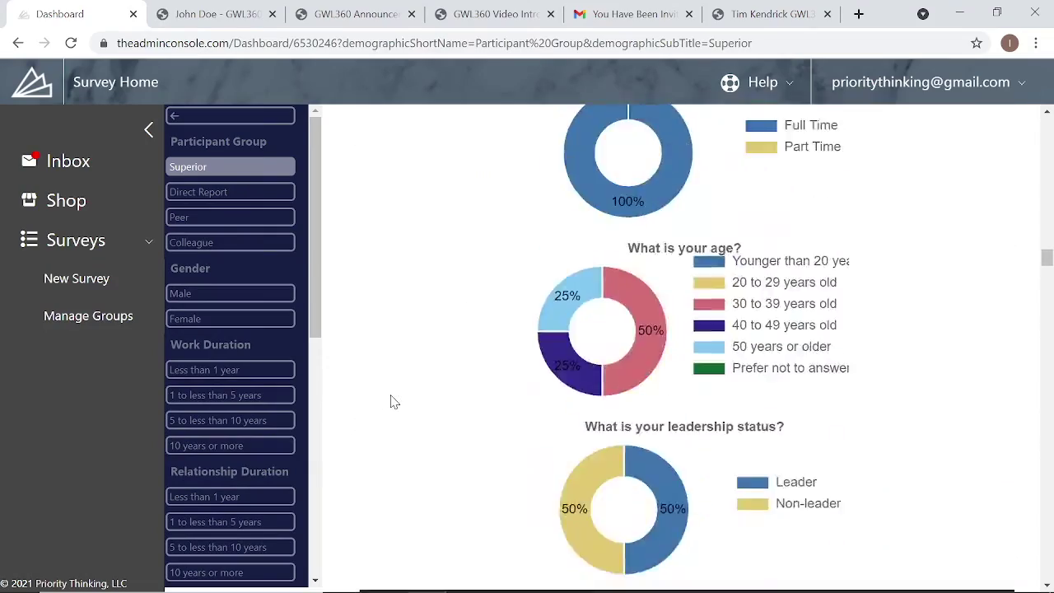
scroll(392, 401, "up", 8)
scroll(394, 401, "up", 20)
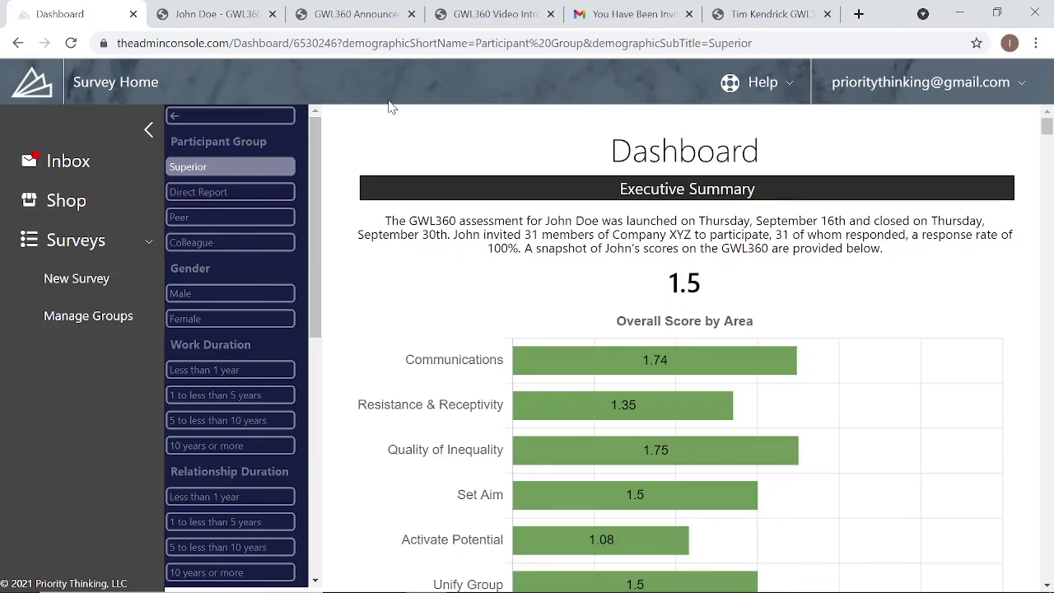
scroll(439, 257, "down", 15)
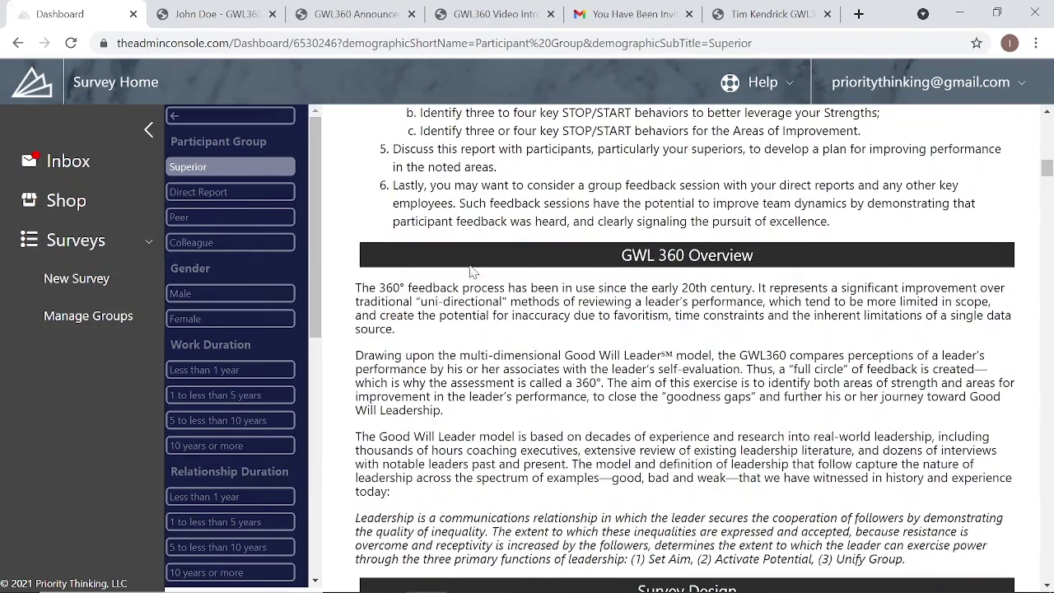
scroll(476, 267, "up", 13)
scroll(476, 268, "up", 1)
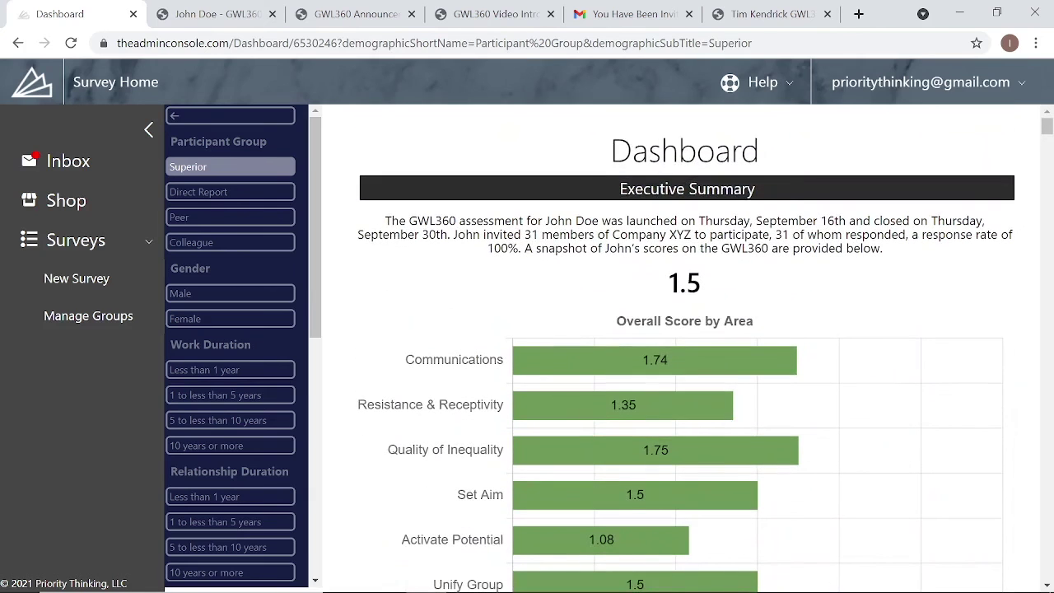